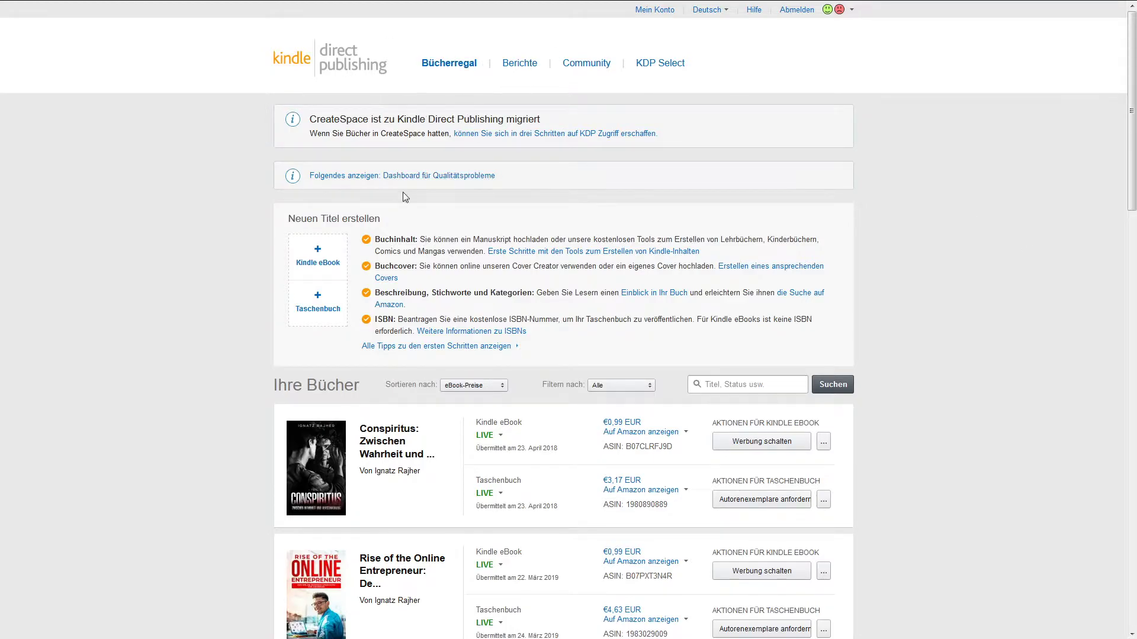
- Start a new Kindle eBook title and go to its book title entry
triple_click(302, 224)
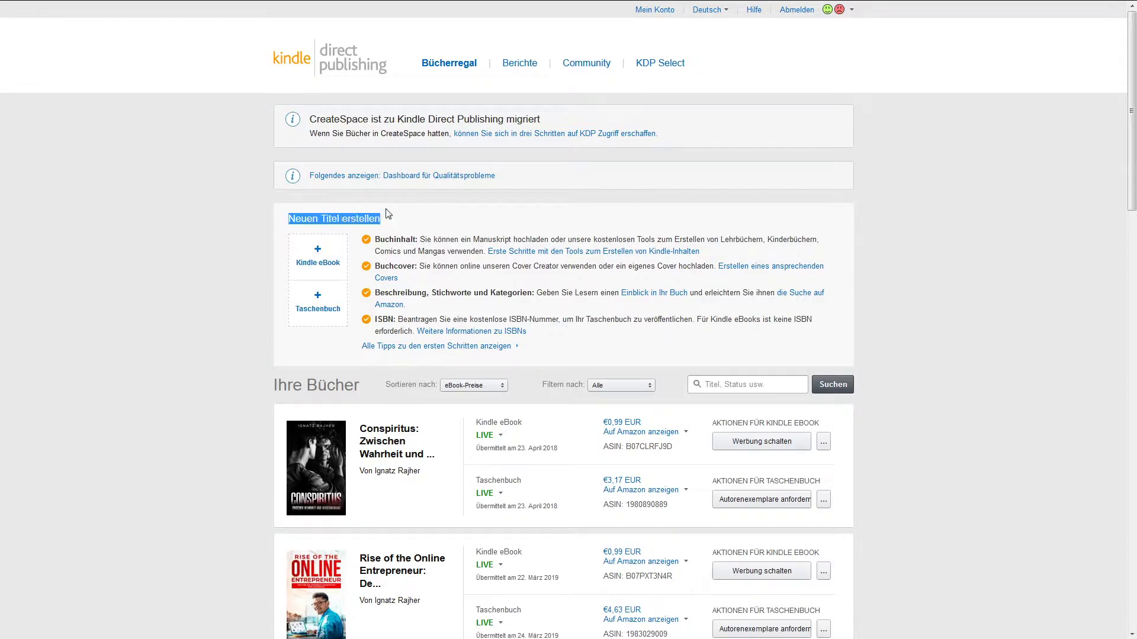
left_click(322, 254)
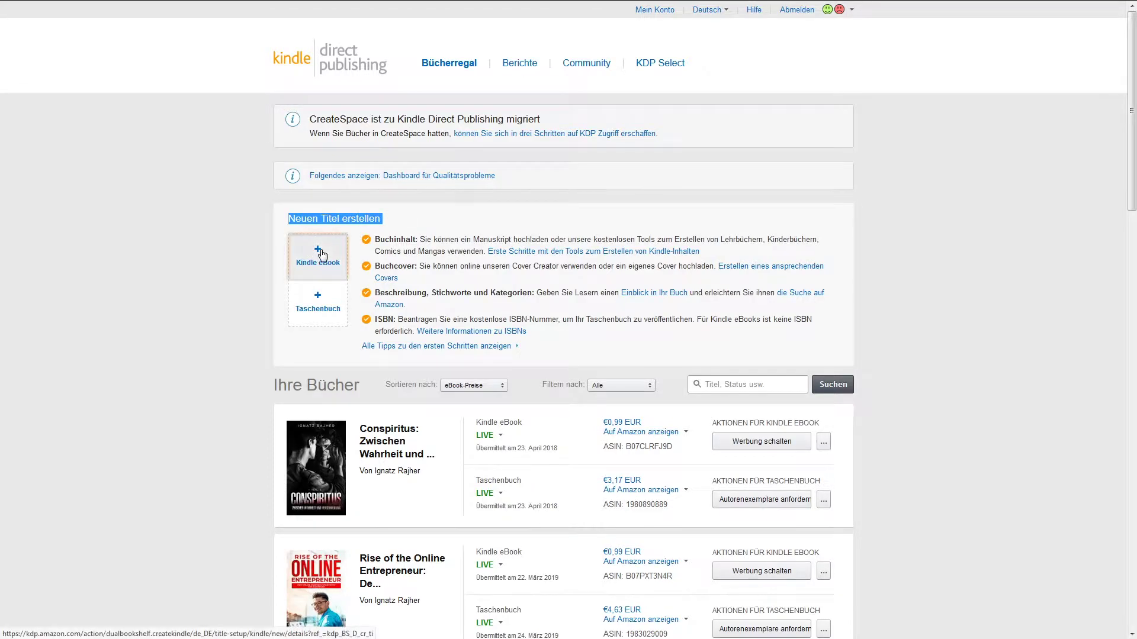
left_click(570, 312)
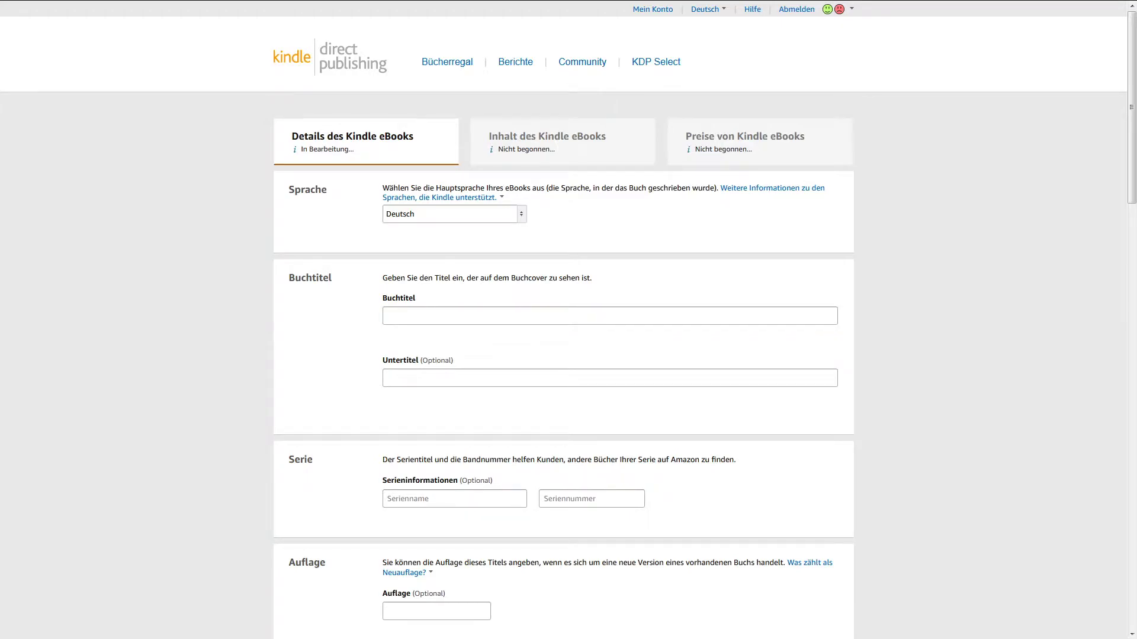
- Copy the title from the EBOOK_Phase 1 Word document and enter Muskelaufbau nach Hollywood art as the book title
key("alt+Tab")
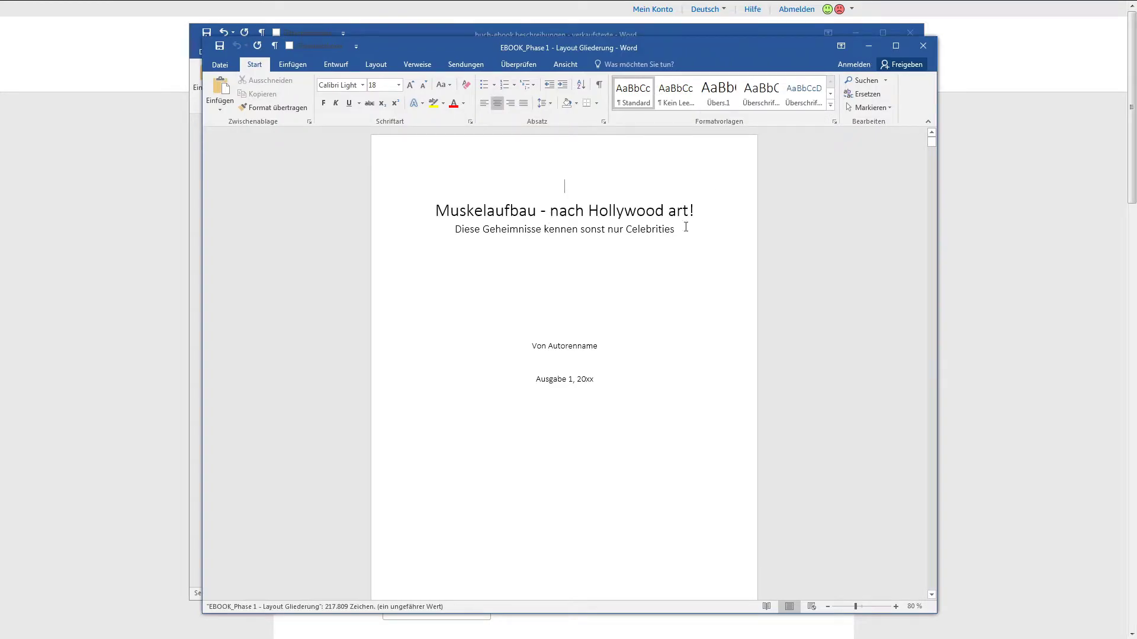
left_click_drag(692, 211, 435, 211)
key("ctrl+c")
left_click(860, 36)
left_click(860, 36)
left_click(457, 311)
key("ctrl+v")
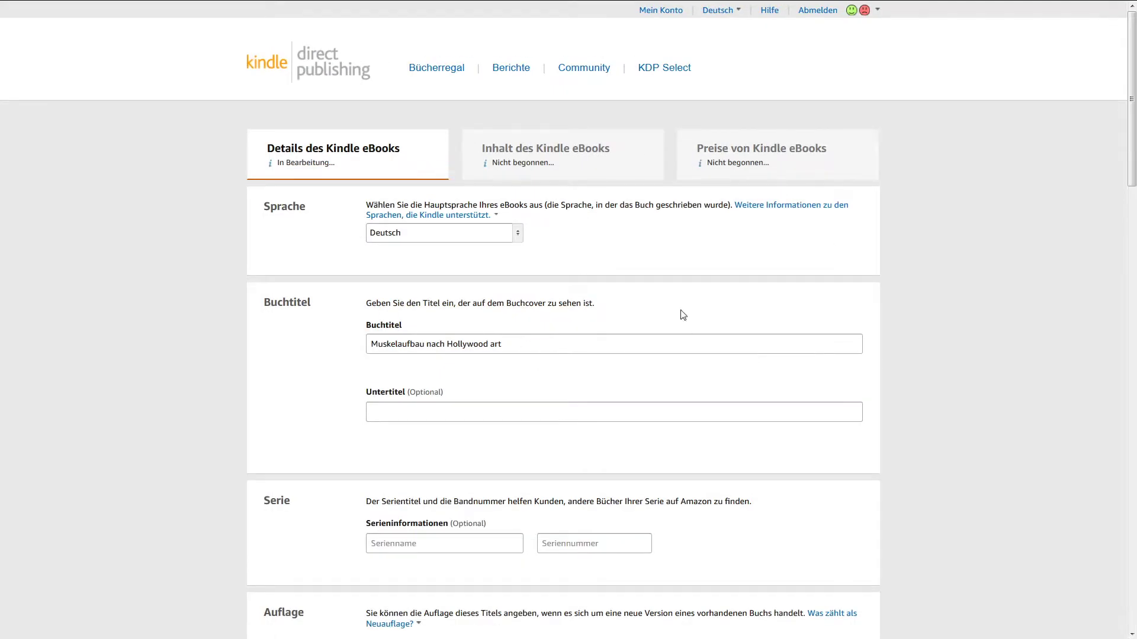
- Copy the subtitle Diese Geheimnisse kennen sonst nur Celebrities from the Word document into the eBook's subtitle field
scroll(592, 395, "down", 1)
key("alt+Tab")
left_click_drag(674, 231, 472, 231)
key("ctrl+c")
key("alt+Tab")
left_click(495, 341)
key("ctrl+v")
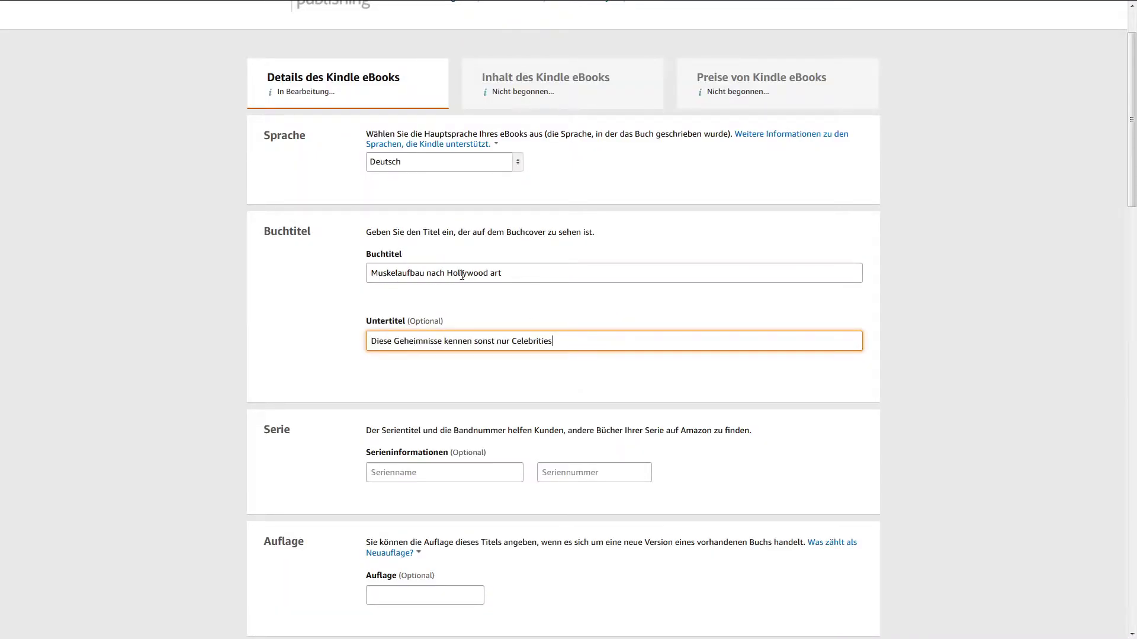
left_click(523, 274)
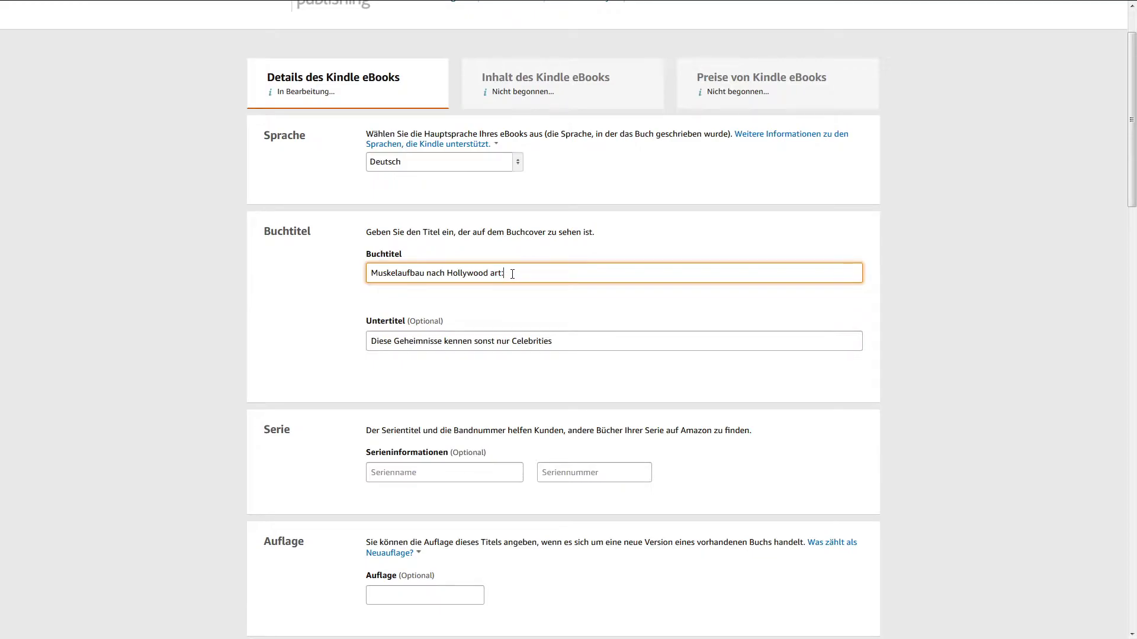
key("BackSpace")
left_click_drag(563, 341, 340, 336)
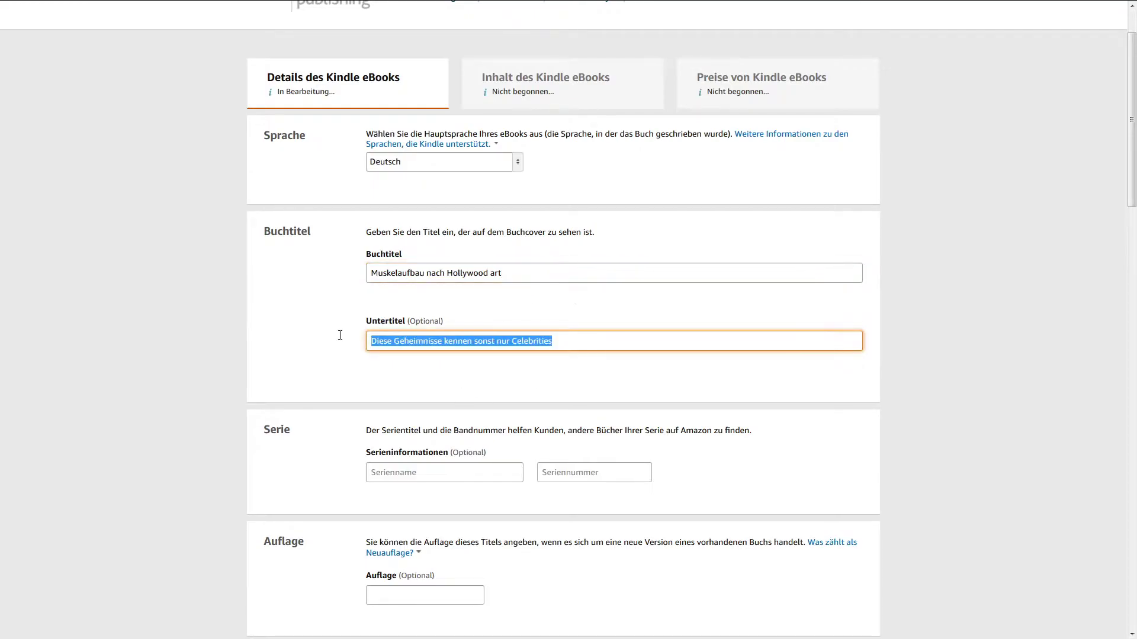
left_click(492, 342)
left_click_drag(594, 335, 365, 349)
left_click(490, 350)
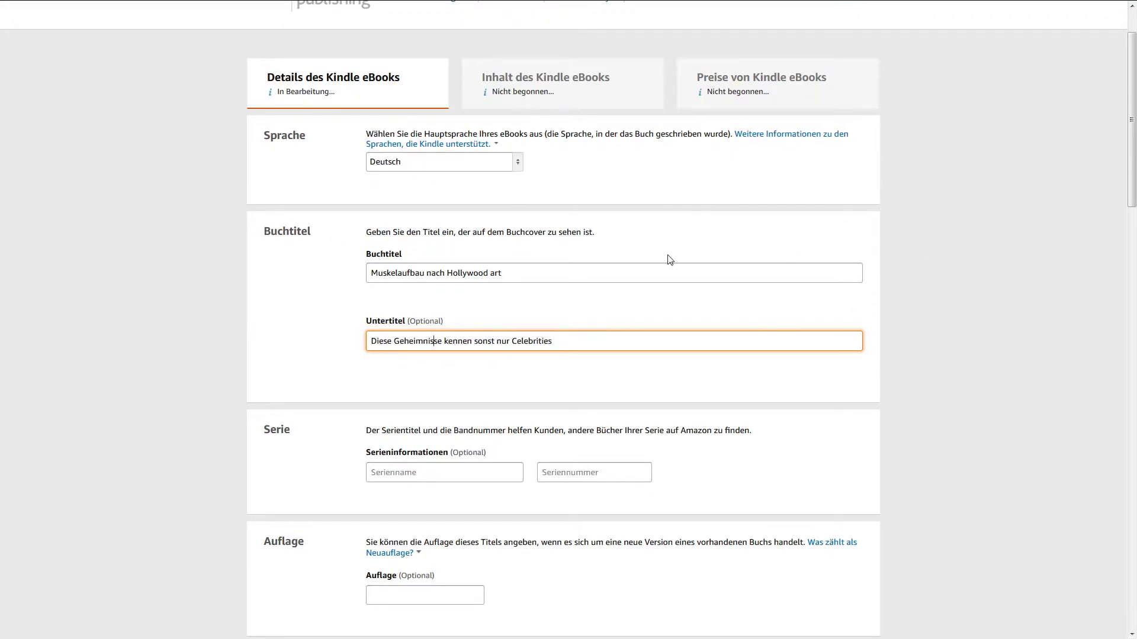
left_click_drag(571, 340, 304, 342)
left_click(482, 343)
left_click_drag(533, 272, 362, 268)
left_click(532, 341)
left_click_drag(555, 341, 367, 343)
left_click(492, 341)
- Enter the book title Muskelaufbau nach Hollywood art as the series name and 1 as the series number
scroll(329, 229, "down", 2)
left_click(430, 403)
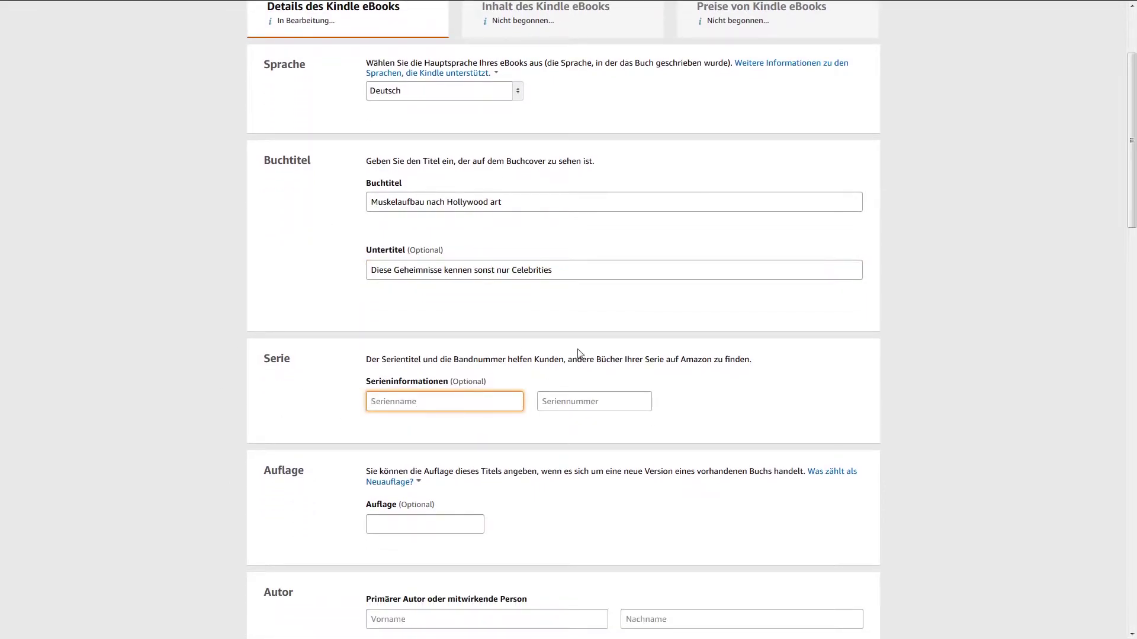
left_click(611, 408)
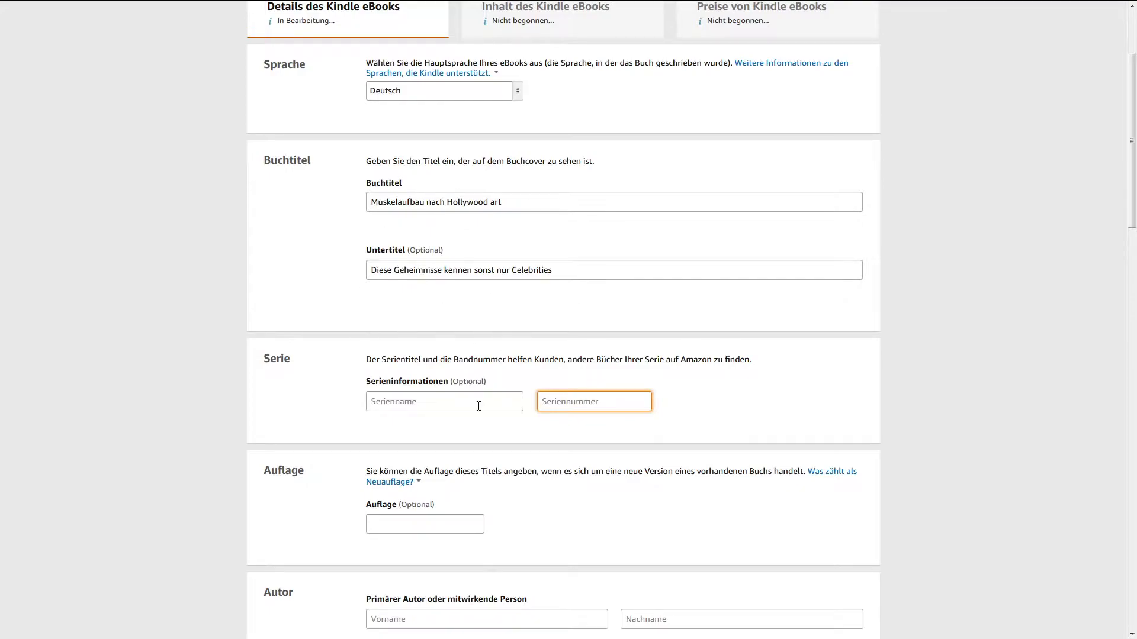
left_click(527, 200)
left_click_drag(527, 200, 354, 207)
key("ctrl+c")
left_click(433, 401)
key("ctrl+v")
left_click(547, 401)
type("1")
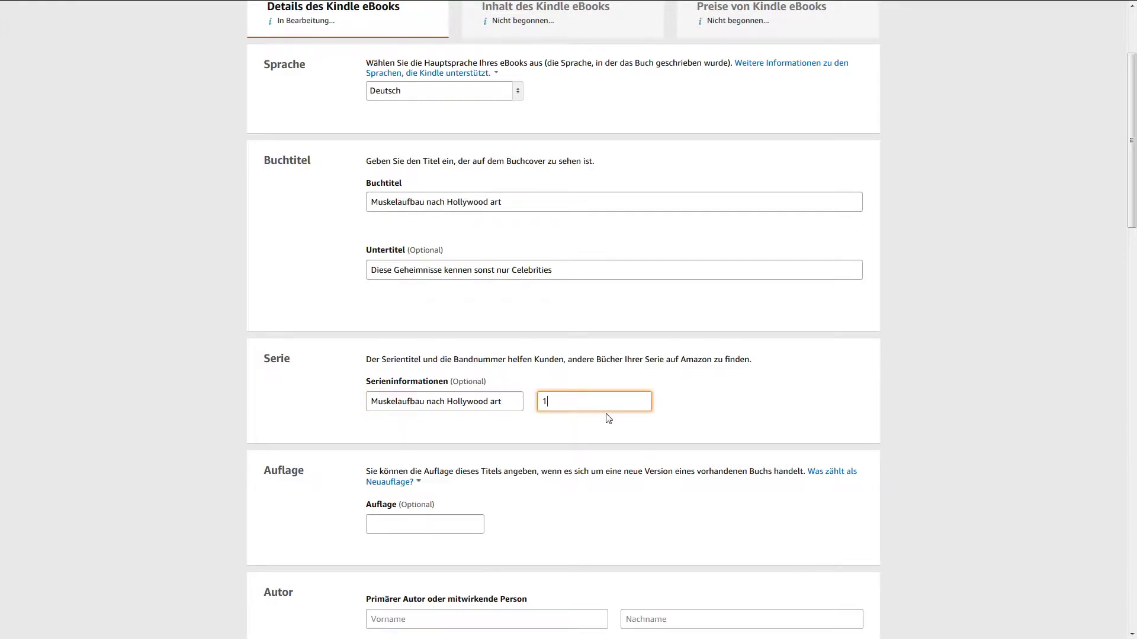
- Clear the series number and the series name
key("BackSpace")
key("shift+Tab")
key("BackSpace")
- Enter Vorname as the primary author's first name and Nachname as the last name
scroll(521, 402, "down", 2)
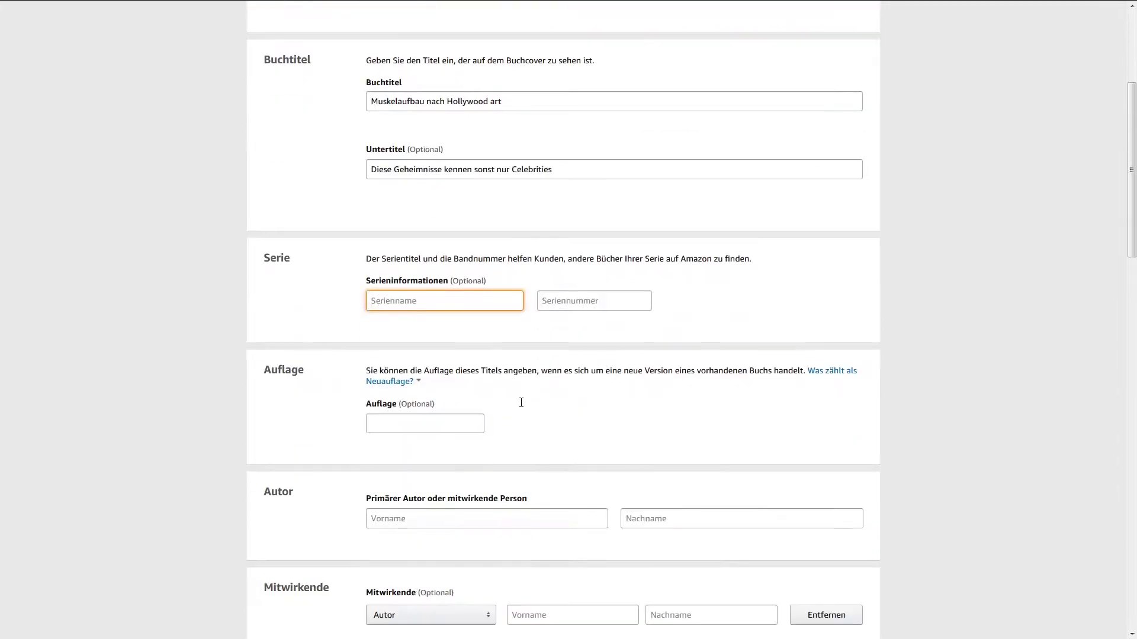
scroll(552, 370, "down", 1)
left_click(450, 311)
left_click(548, 343)
scroll(548, 343, "down", 2)
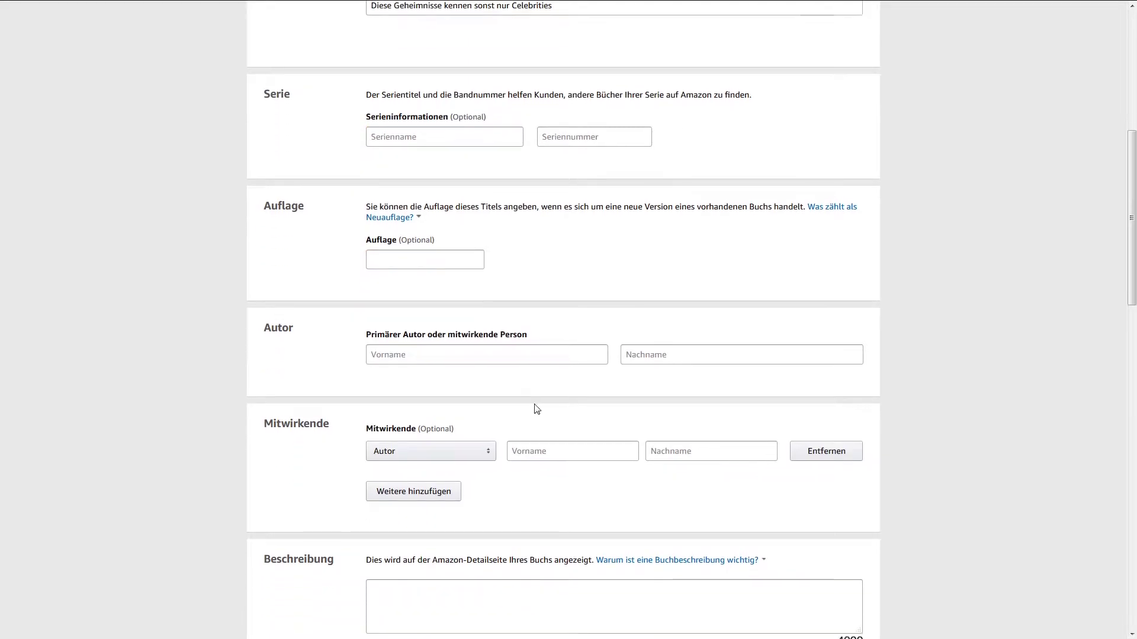
left_click(420, 261)
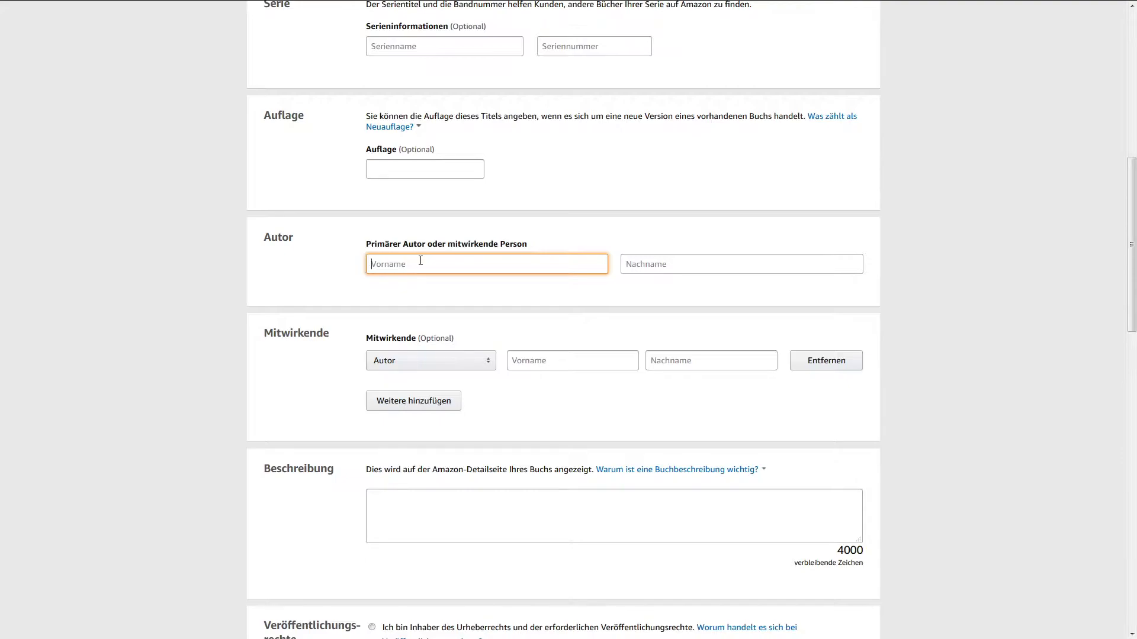
type("Vorname")
key("Tab")
type("Nachname")
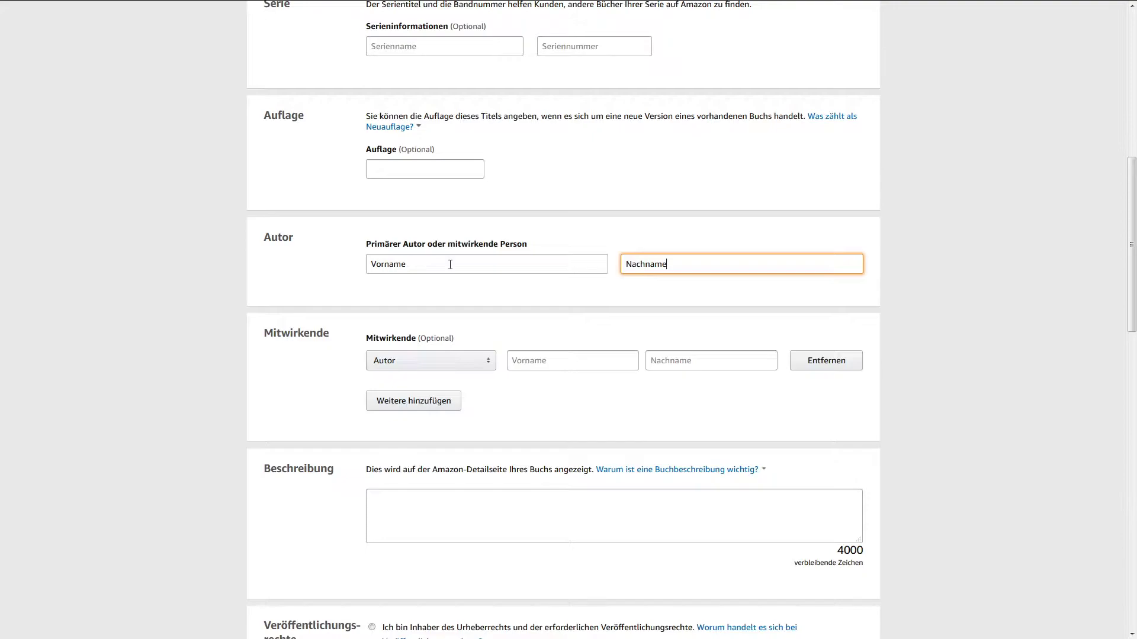
- Review the available contributor roles and choose Autor
scroll(542, 299, "down", 1)
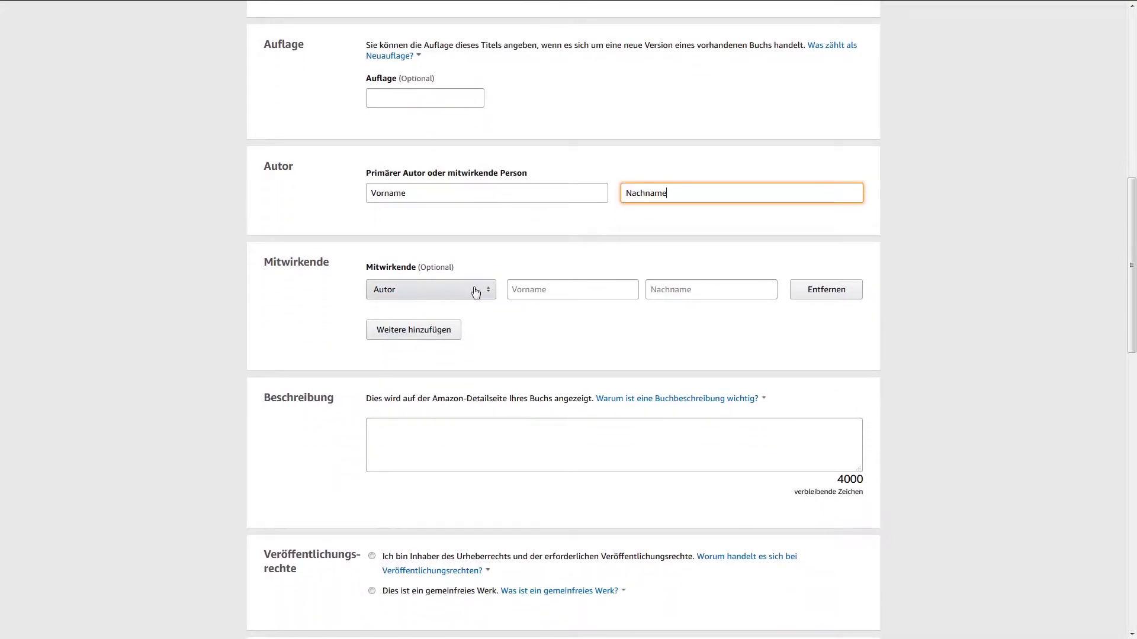
left_click(475, 292)
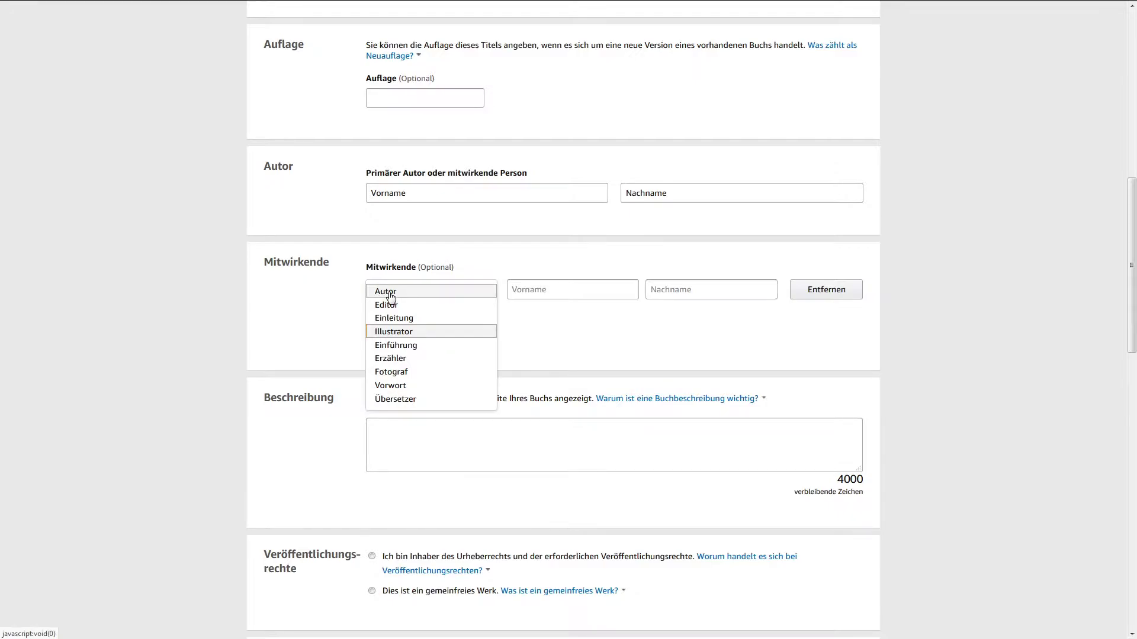
left_click(556, 326)
left_click(489, 297)
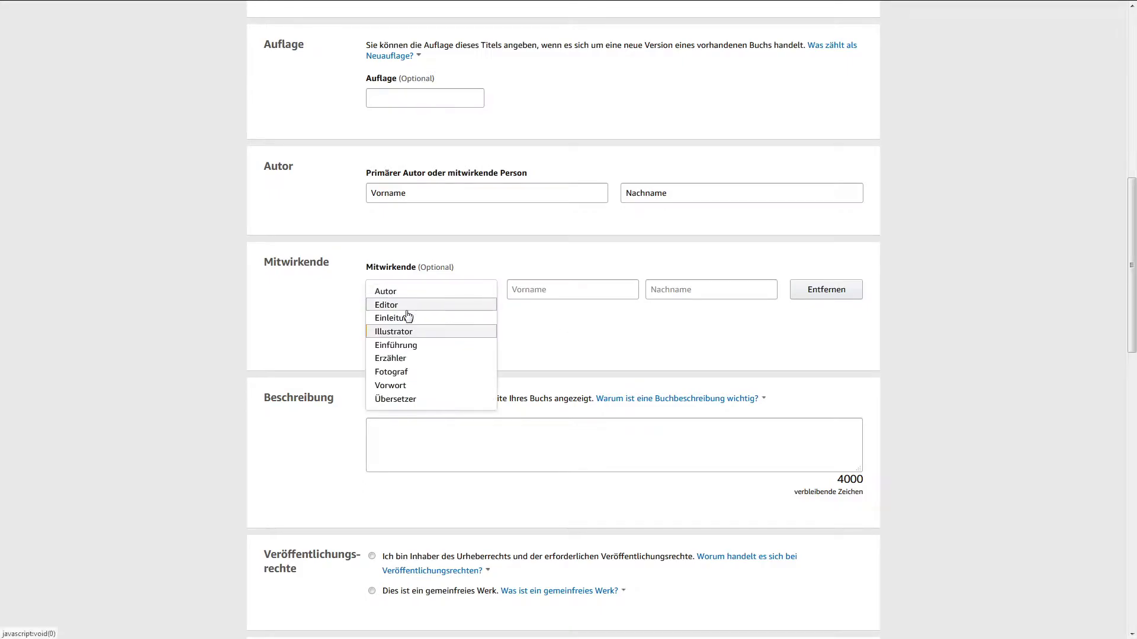
left_click(392, 293)
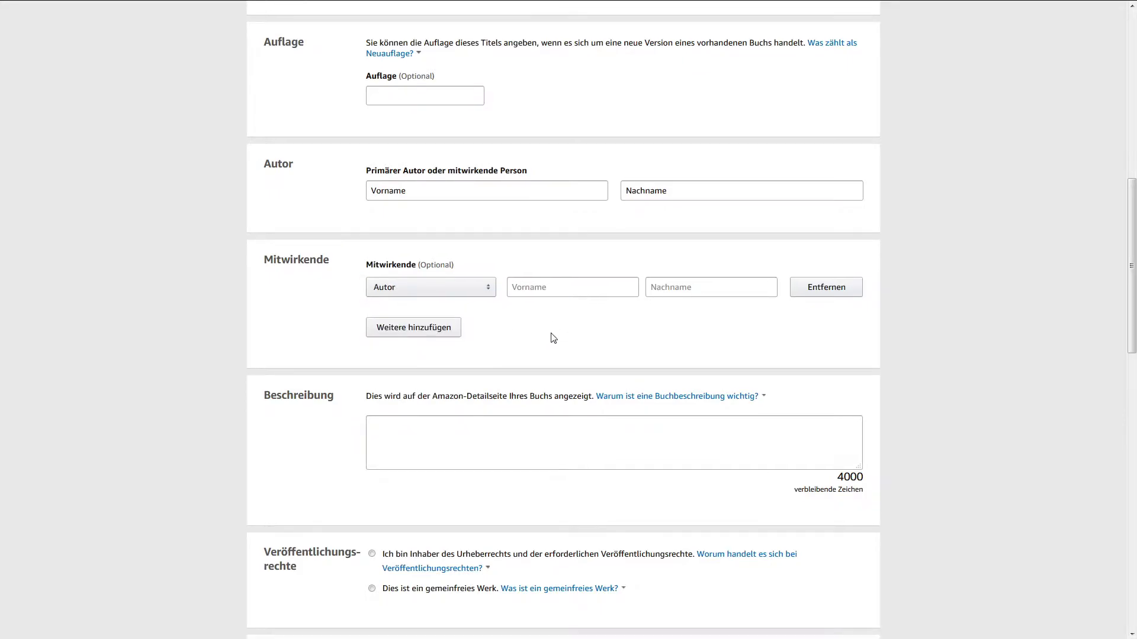
- Enlarge the description box and paste in the full sales text copied from the Word document buch-ebook beschreibungen - verkaufstexte
scroll(553, 338, "down", 2)
left_click(647, 309)
left_click_drag(861, 324, 852, 595)
key("alt+Tab")
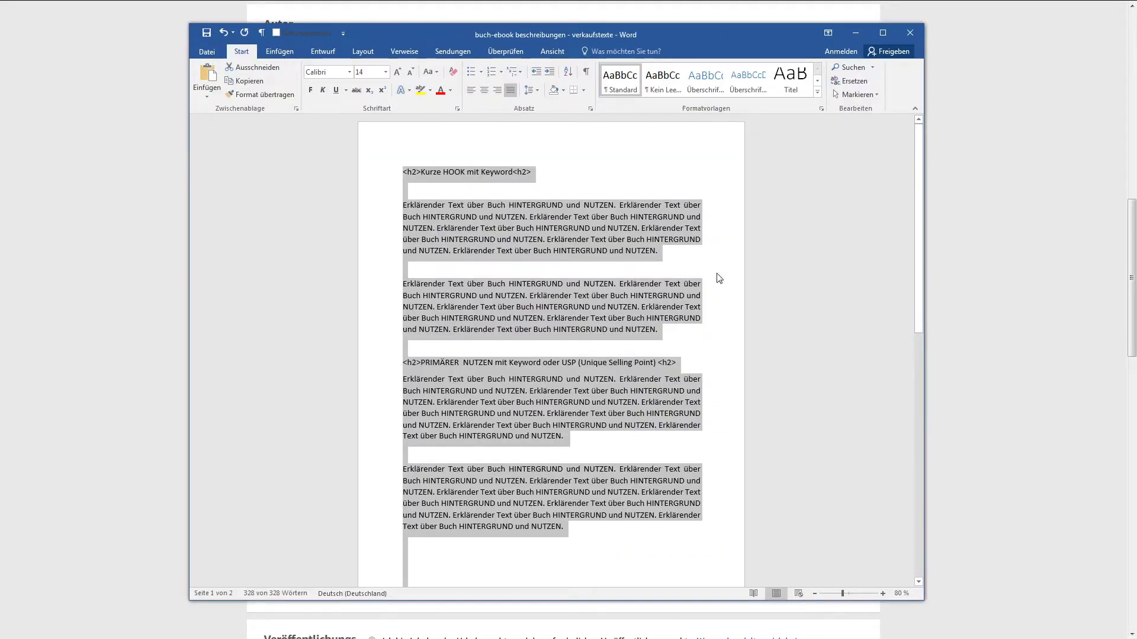
left_click(666, 234)
key("ctrl+a")
key("ctrl+c")
left_click(855, 34)
key("ctrl+v")
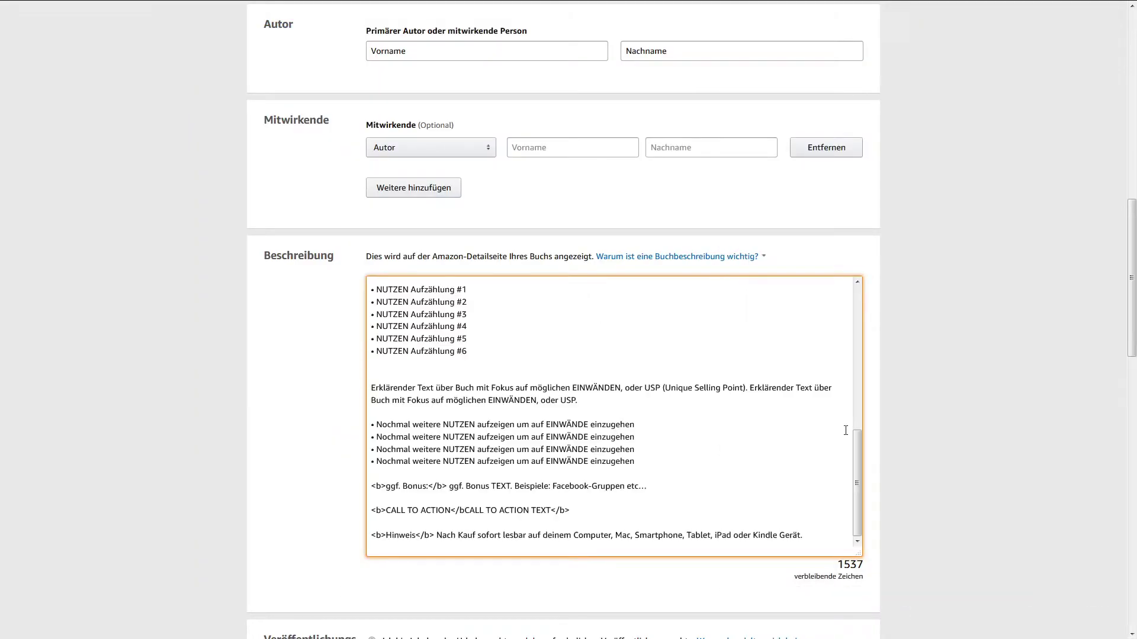
- Delete the surplus line breaks within the opening HINTERGRUND und NUTZEN paragraphs of the description
left_click_drag(855, 461, 855, 320)
left_click(599, 344)
key("Delete")
key("Delete")
key("Delete")
key("Delete")
left_click(800, 388)
key("Delete")
key("Delete")
- Examine the layout of the description's bullet lists, closing lines and opening paragraphs
left_click_drag(857, 359, 832, 441)
left_click(399, 461)
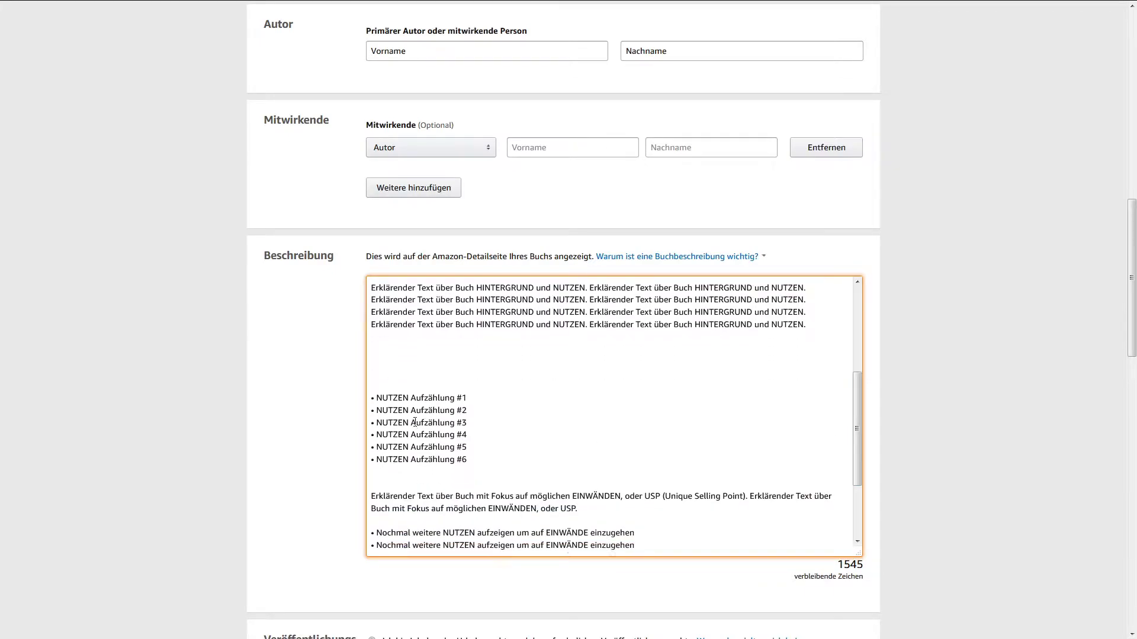
scroll(388, 366, "down", 1)
scroll(488, 412, "down", 3)
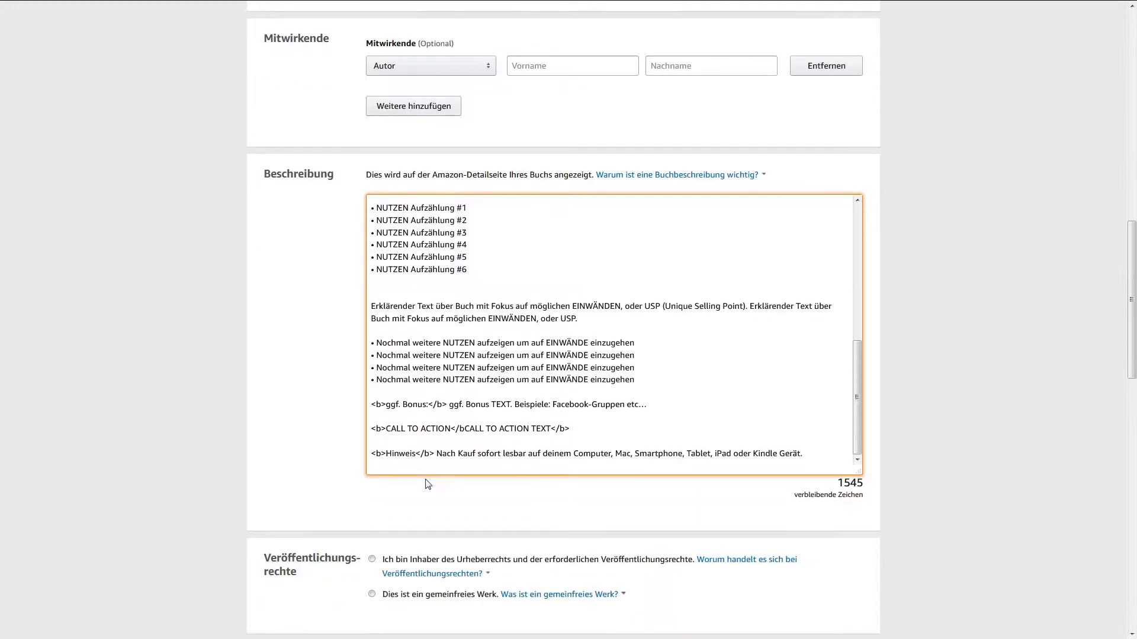
scroll(693, 425, "up", 2)
scroll(1008, 391, "down", 1)
scroll(1008, 390, "up", 3)
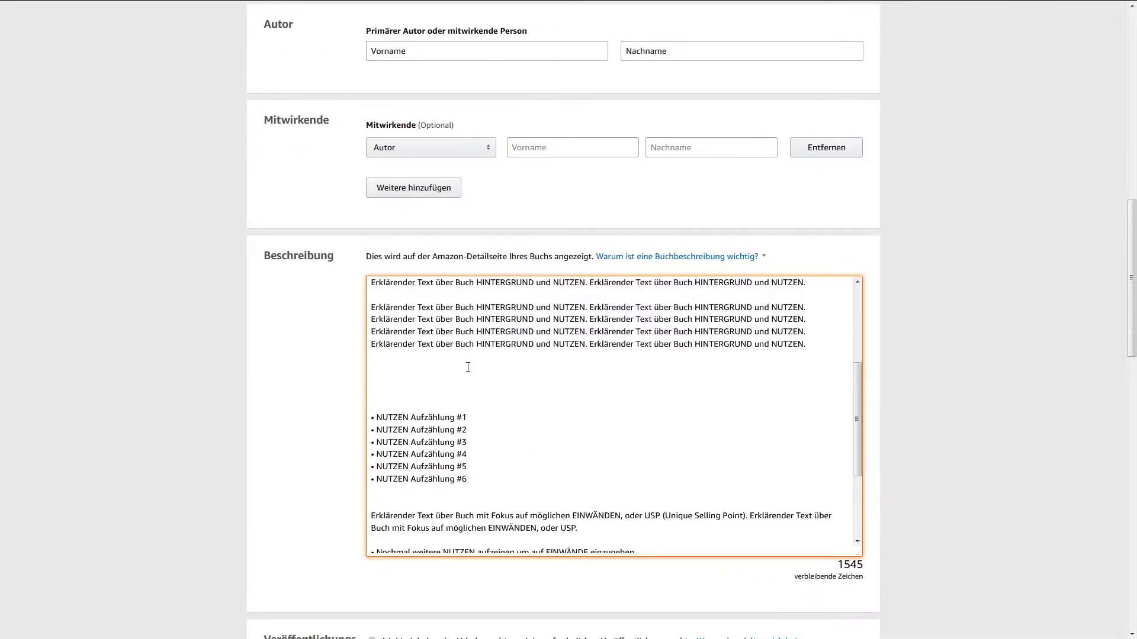
scroll(468, 368, "down", 1)
scroll(454, 368, "up", 5)
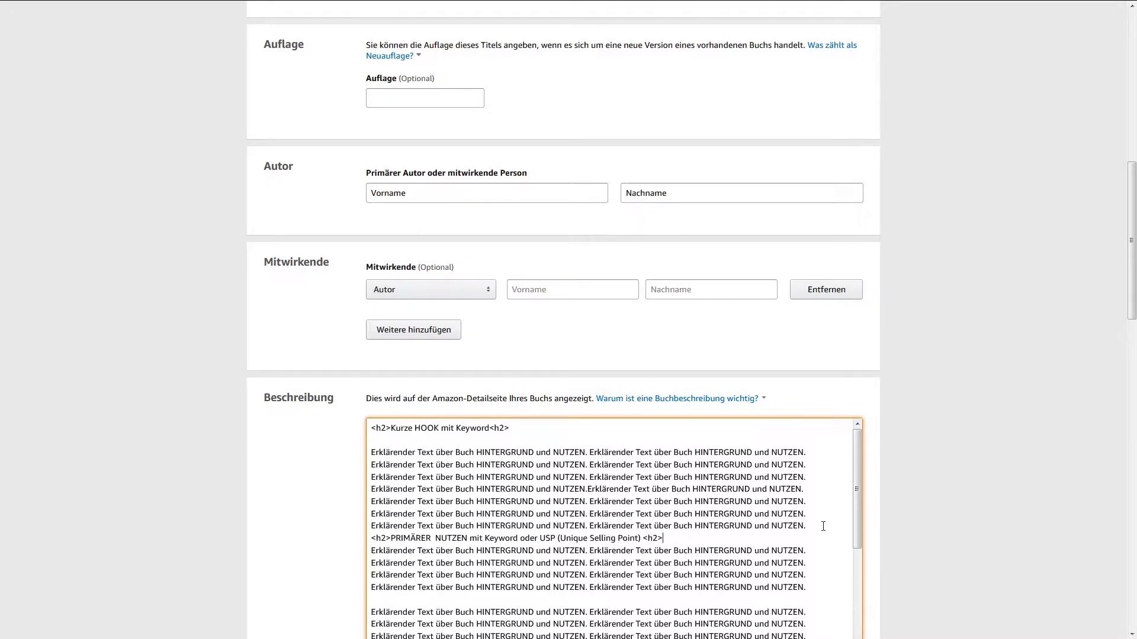
- Split the description's opening text into two paragraphs and add a blank line before the PRIMÄRER NUTZEN heading
left_click(805, 486)
key("Return")
key("Return")
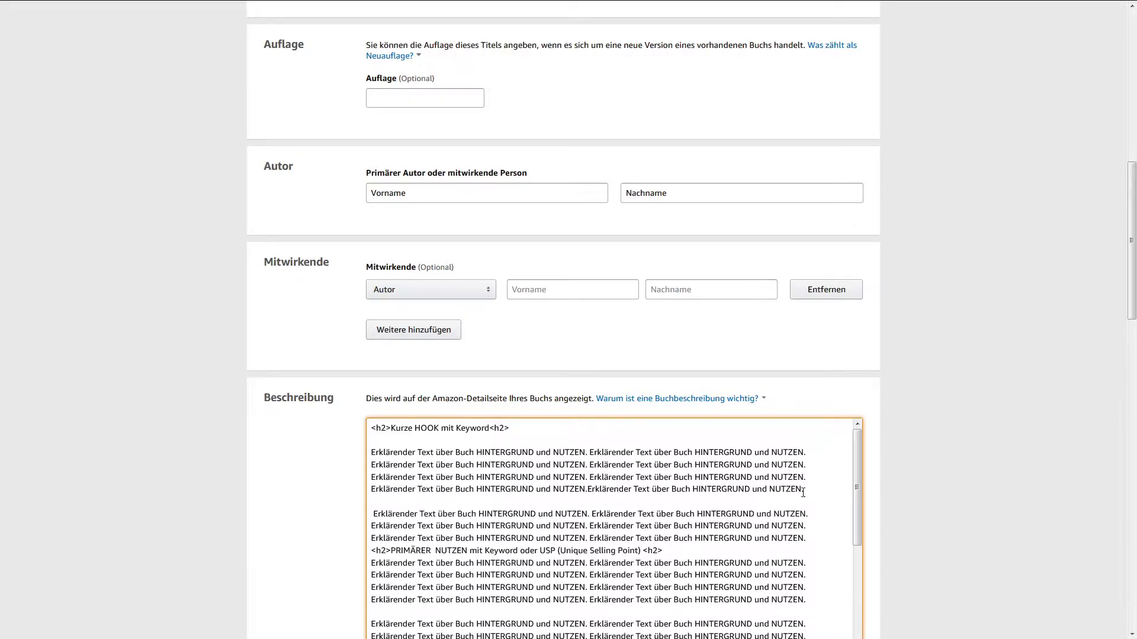
key("Delete")
left_click(809, 538)
key("Return")
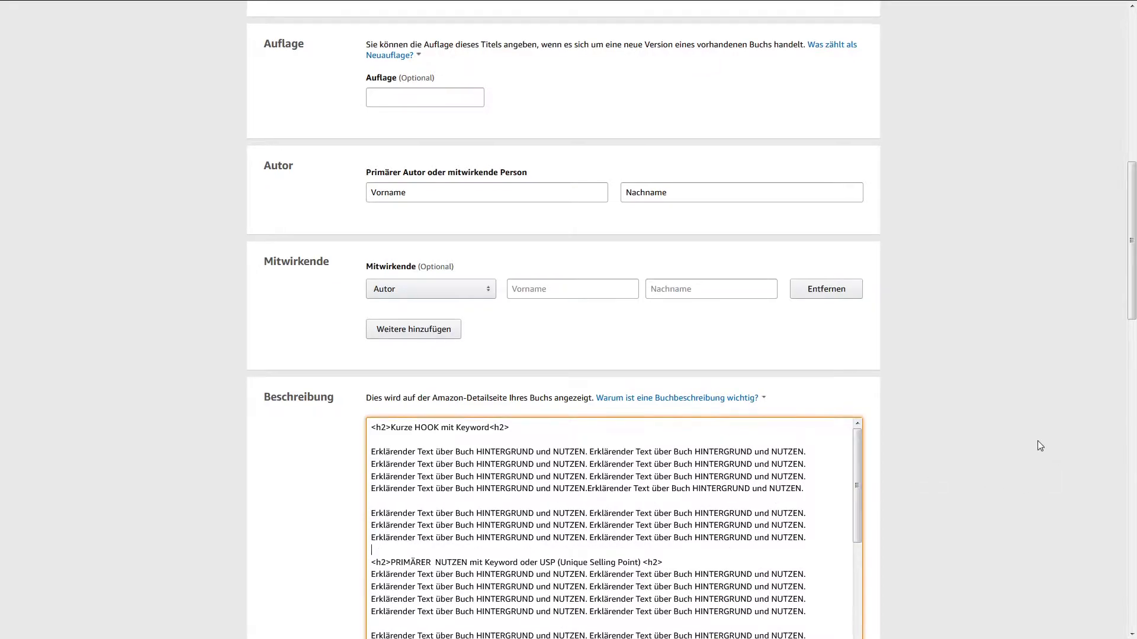
- Correct the closing tag of the Kurze HOOK mit Keyword heading in the description to </h2>
scroll(1050, 445, "down", 2)
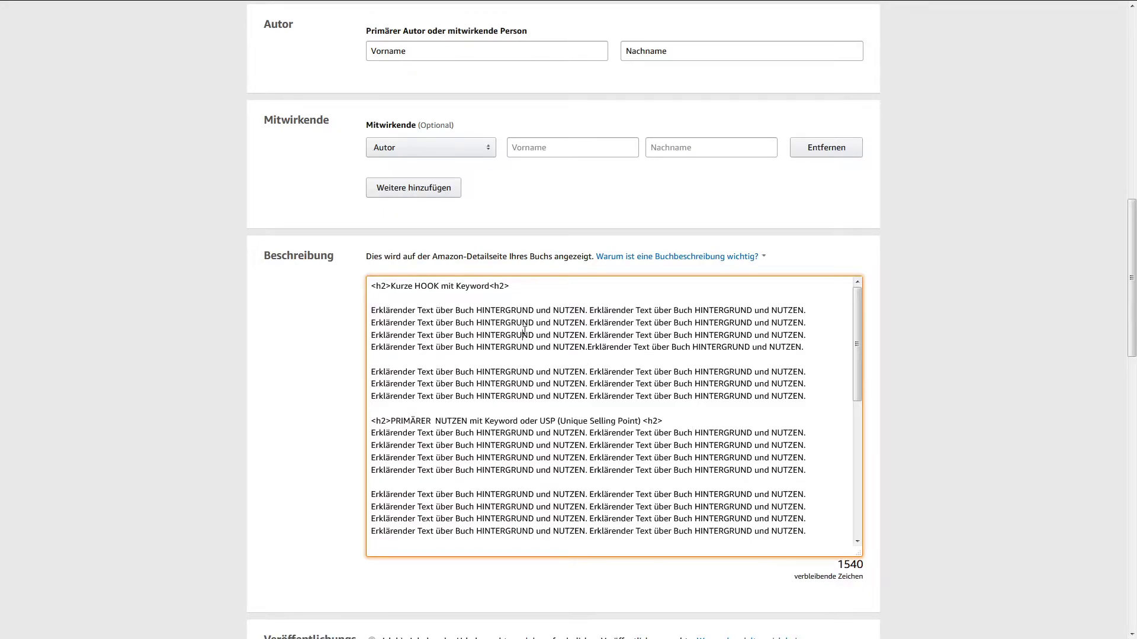
left_click_drag(510, 289, 491, 289)
left_click(516, 291)
left_click_drag(511, 289, 378, 285)
left_click(504, 286)
key("BackSpace")
type("2")
left_click(617, 360)
left_click_drag(376, 286, 371, 286)
left_click_drag(391, 286, 386, 285)
left_click_drag(386, 286, 377, 285)
left_click(411, 300)
type("/")
left_click_drag(391, 288, 360, 290)
left_click_drag(517, 293, 489, 290)
- Append the HTML samples <b>fett</b> <em>kursiv</em> <li>bulletpoints</li> after the Kurze HOOK mit Keyword heading
left_click(554, 293)
type("<b>fett</b> <em>kursiv</em>")
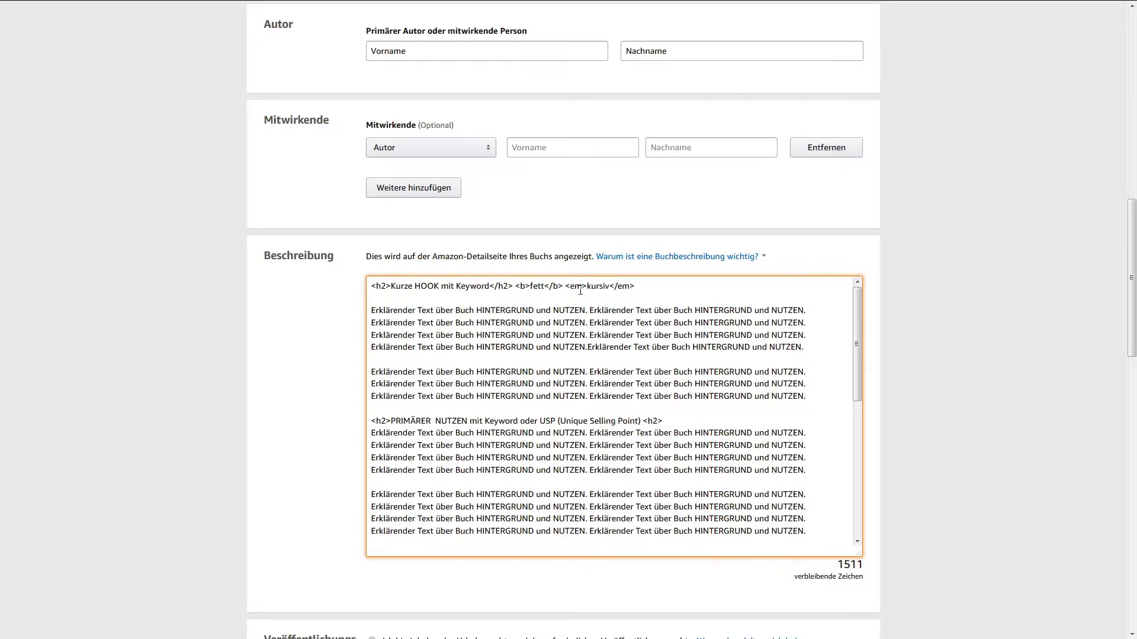
key("ctrl+v")
left_click_drag(716, 286, 635, 286)
left_click(668, 306)
left_click(647, 287)
- Examine the description's headline keywords, its full body text and the opening HINTERGRUND und NUTZEN paragraphs
left_click_drag(393, 287, 490, 287)
left_click(438, 296)
left_click_drag(418, 286, 441, 286)
left_click_drag(456, 287, 492, 291)
double_click(435, 292)
left_click_drag(371, 286, 825, 542)
scroll(614, 375, "down", 5)
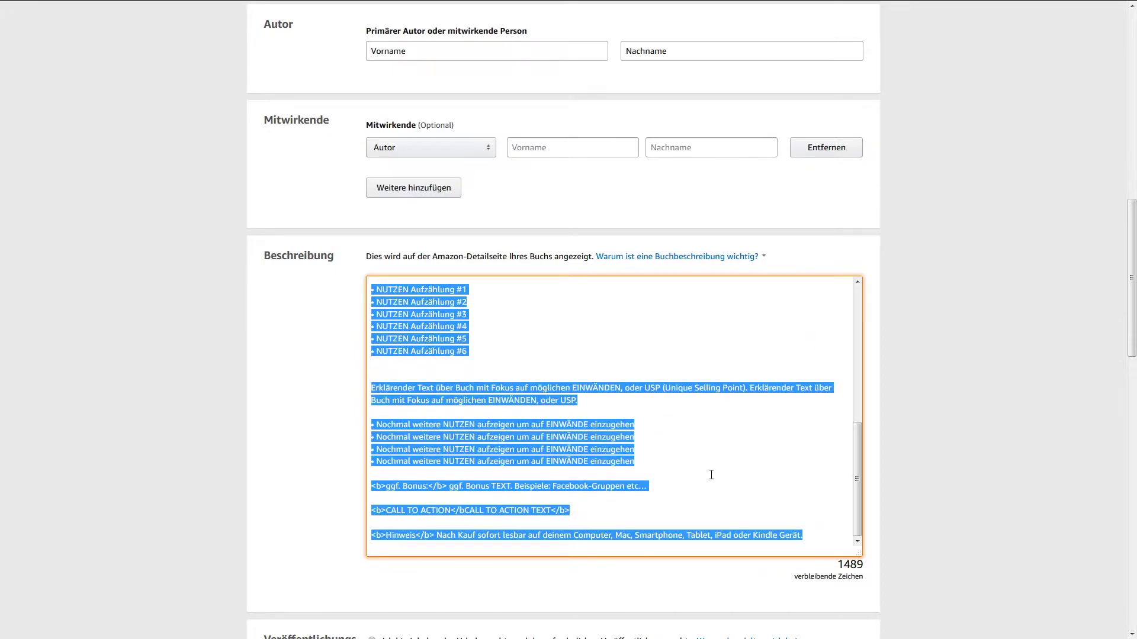
left_click(657, 433)
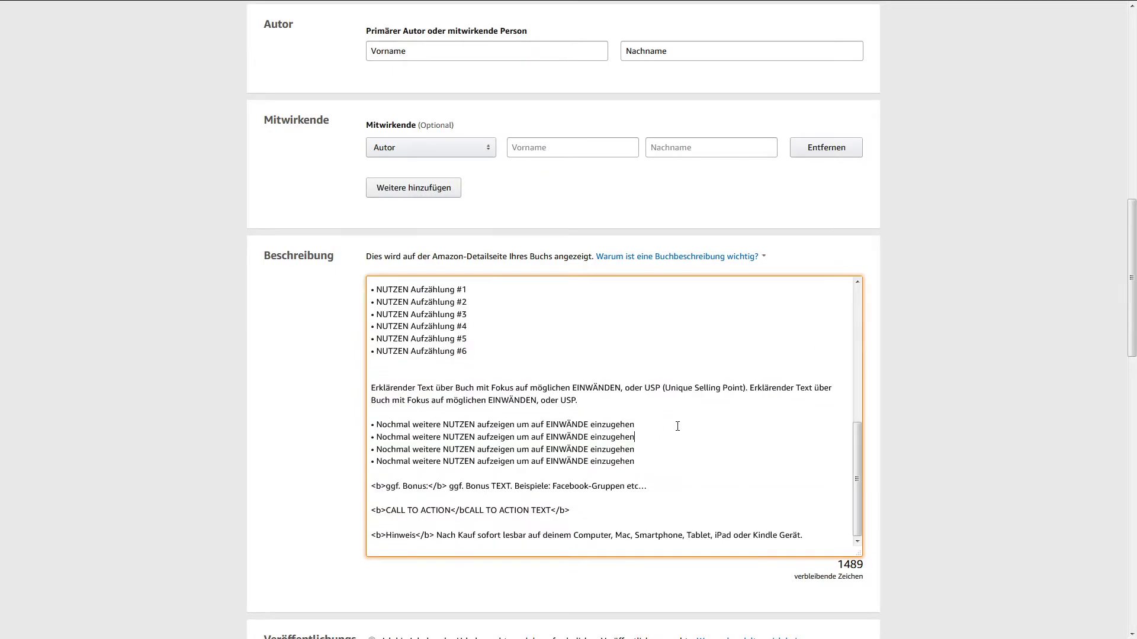
scroll(675, 438, "up", 15)
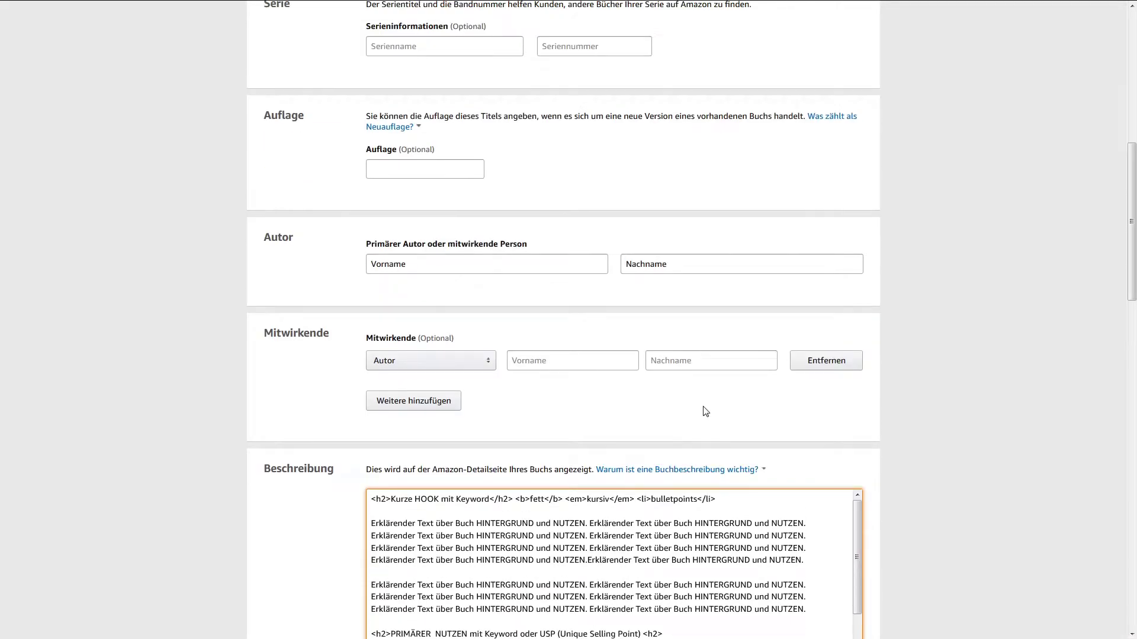
scroll(706, 411, "down", 4)
left_click_drag(371, 310, 807, 404)
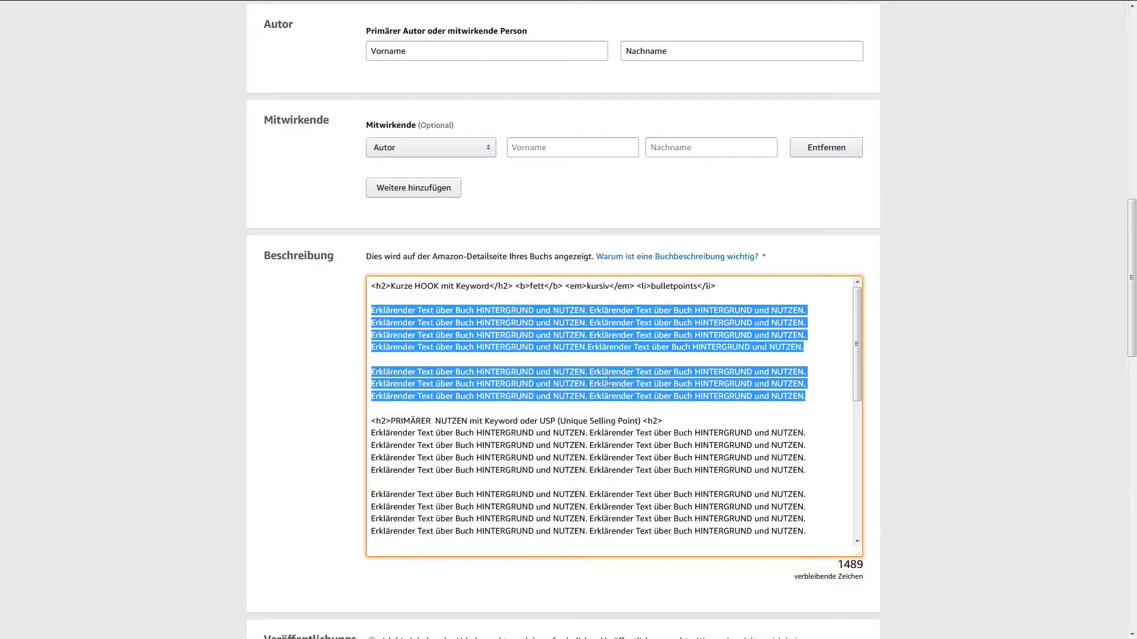
left_click(660, 386)
left_click_drag(553, 372, 591, 373)
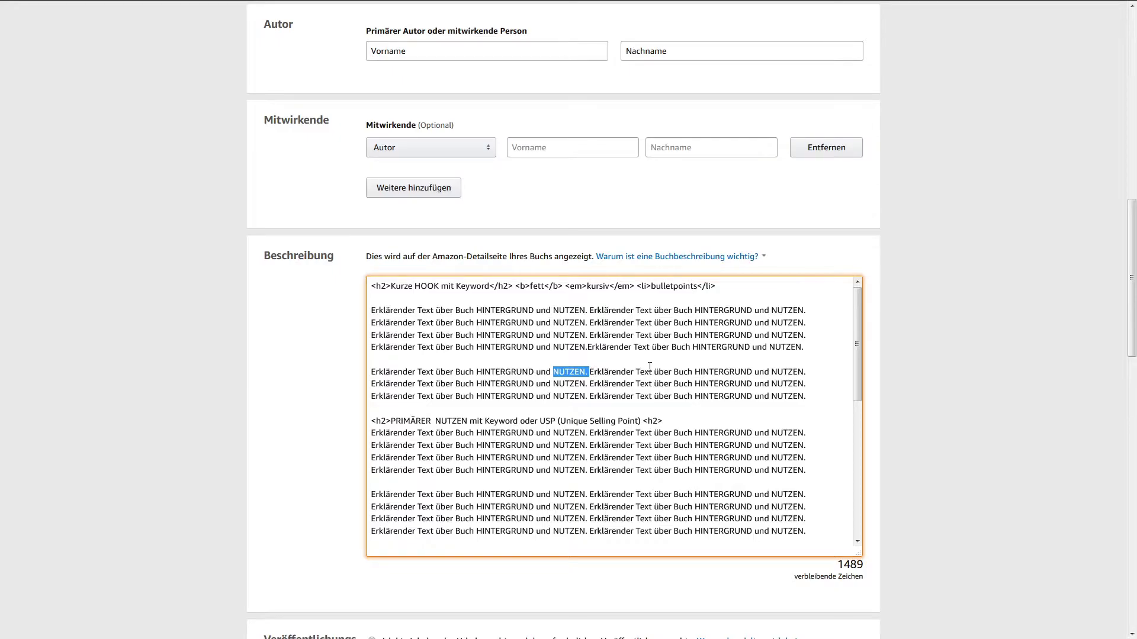
- Correct the closing tag of the PRIMÄRER NUTZEN heading to </h2> and add a blank line below the heading
left_click(609, 379)
left_click_drag(535, 371, 582, 375)
left_click(653, 323)
scroll(379, 354, "down", 2)
left_click(647, 361)
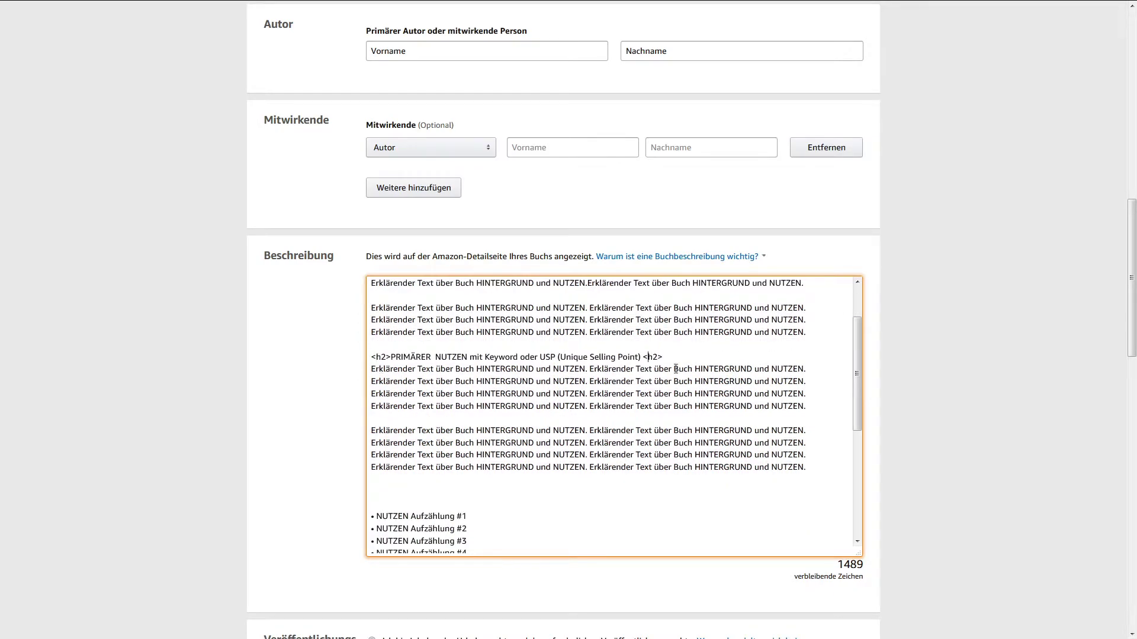
type("/")
key("End")
key("Return")
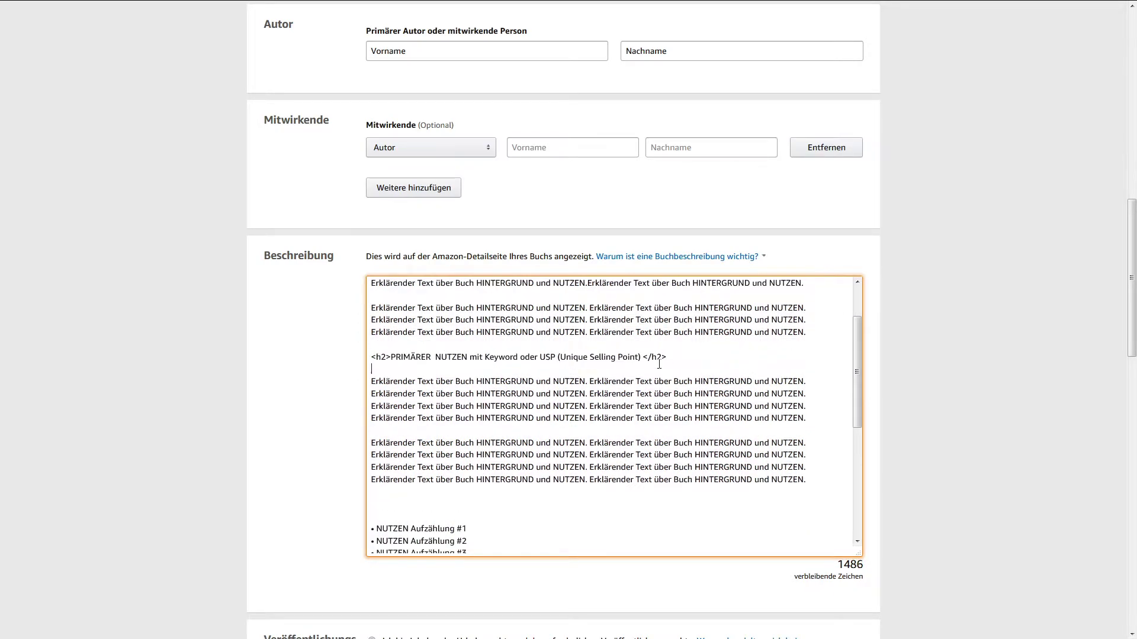
- Remove one blank line above the NUTZEN Aufzählung list in the description
scroll(611, 375, "up", 2)
scroll(461, 302, "down", 2)
scroll(585, 404, "down", 3)
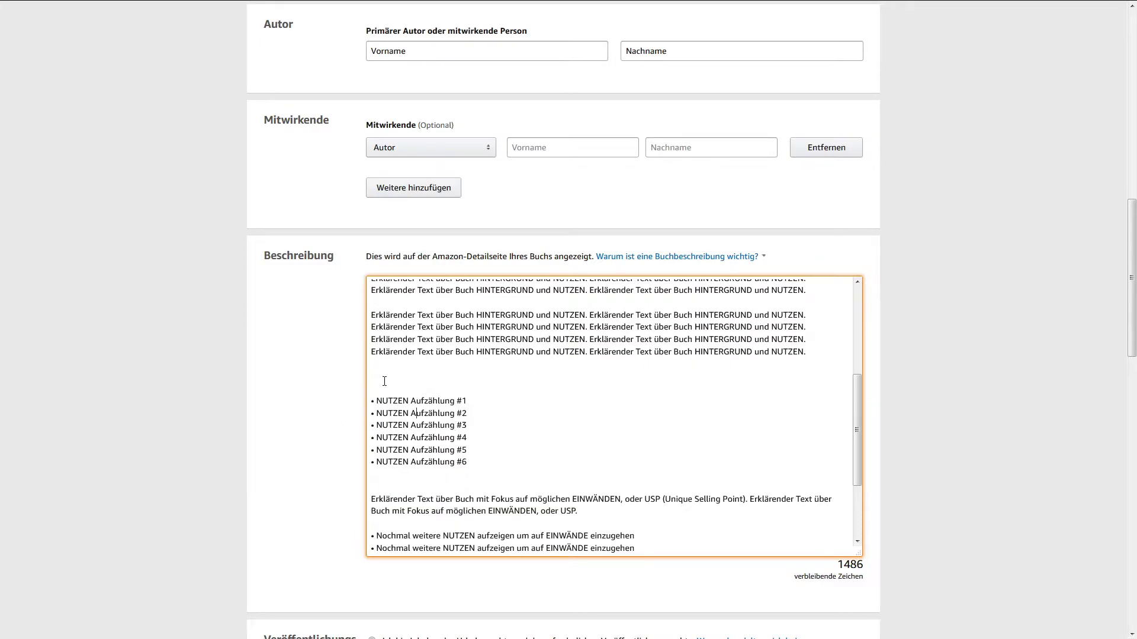
key("BackSpace")
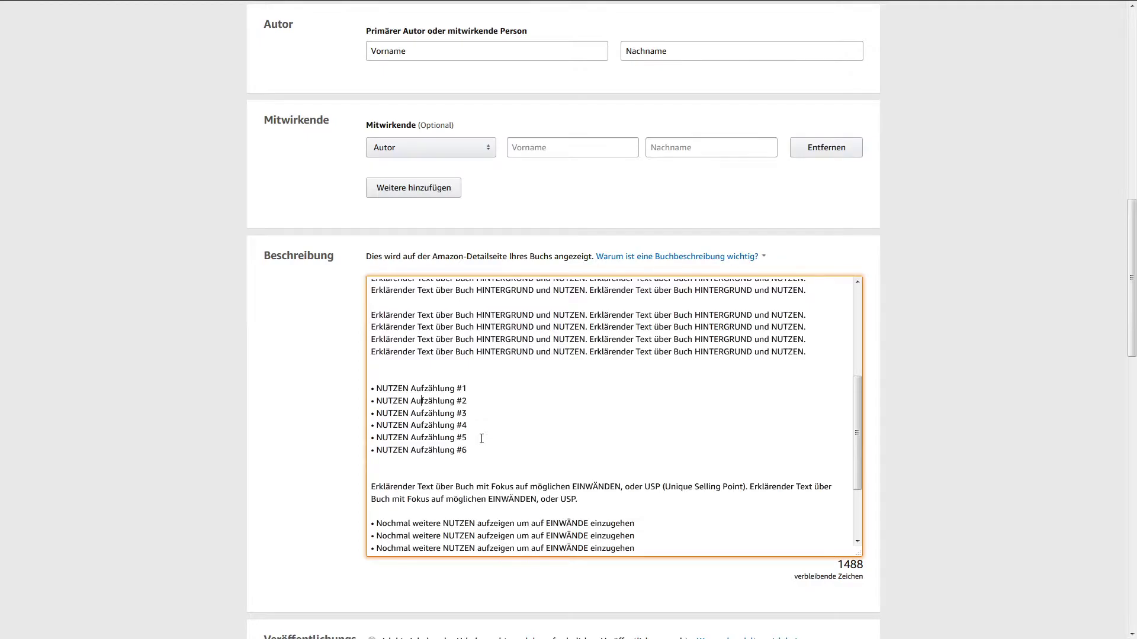
- Examine the explanatory paragraph on possible EINWÄNDE and Unique Selling Point, and the bullet points following it
scroll(481, 439, "down", 3)
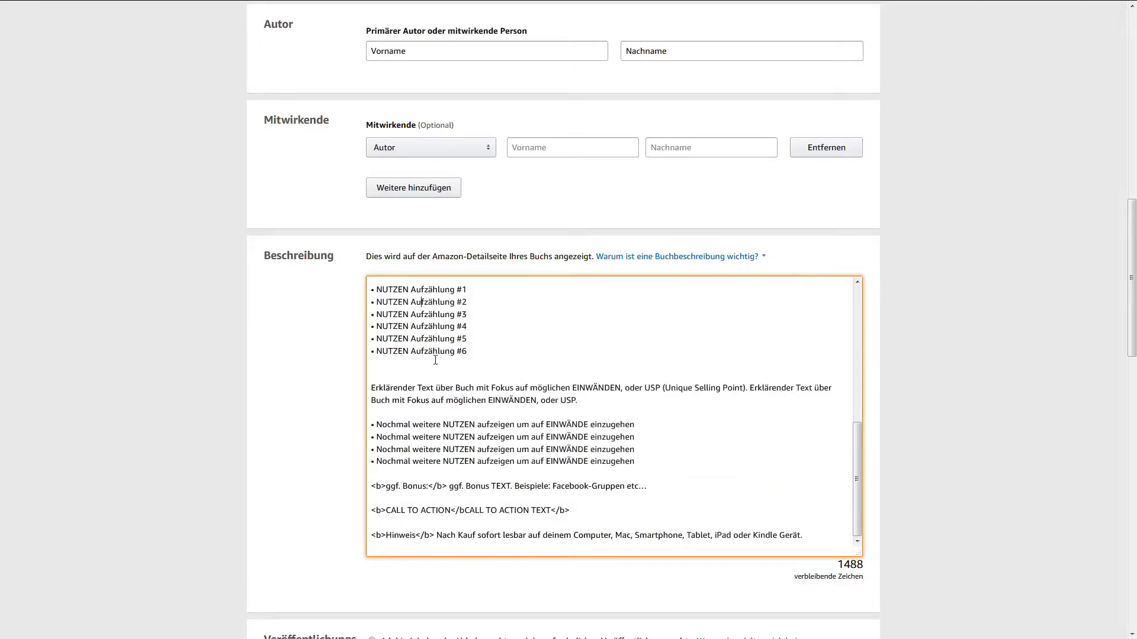
left_click_drag(369, 387, 577, 400)
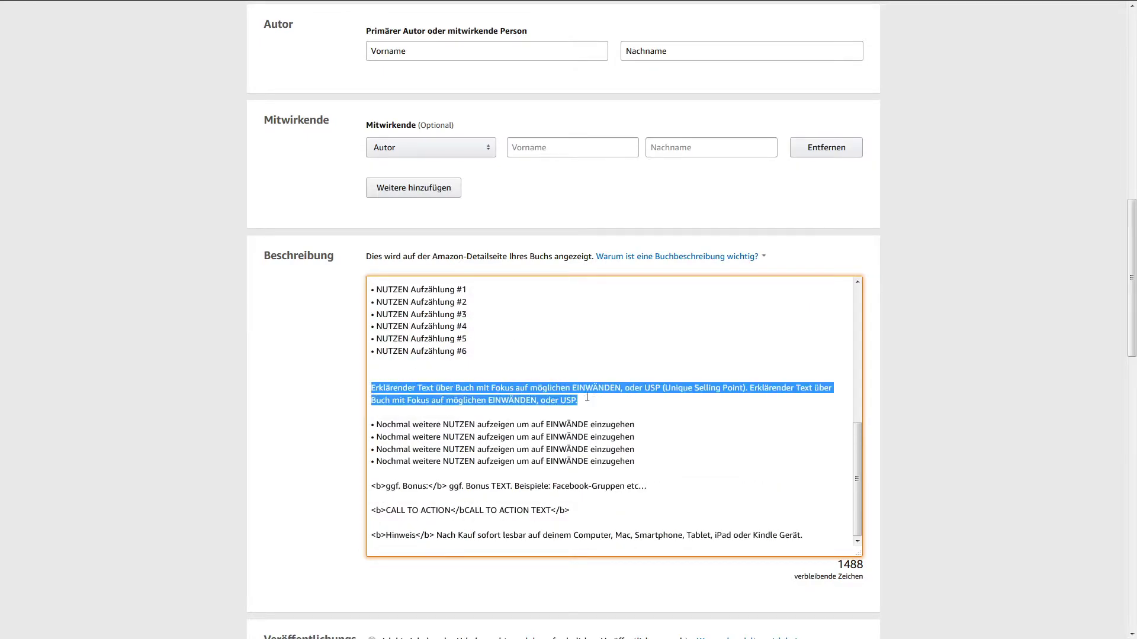
left_click(538, 390)
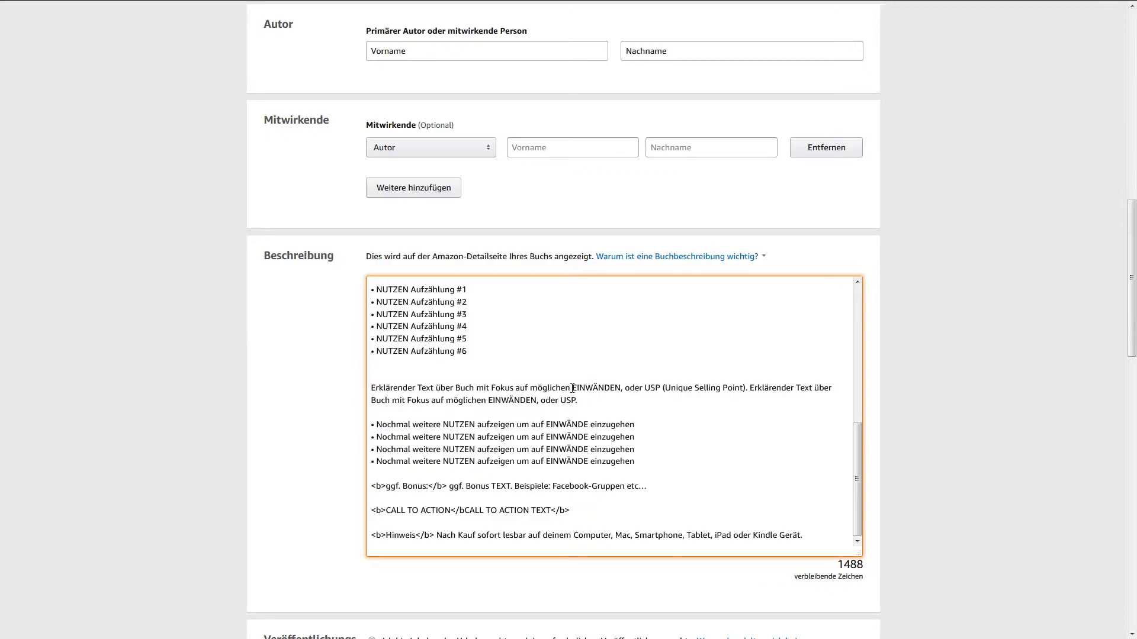
left_click_drag(532, 389, 621, 390)
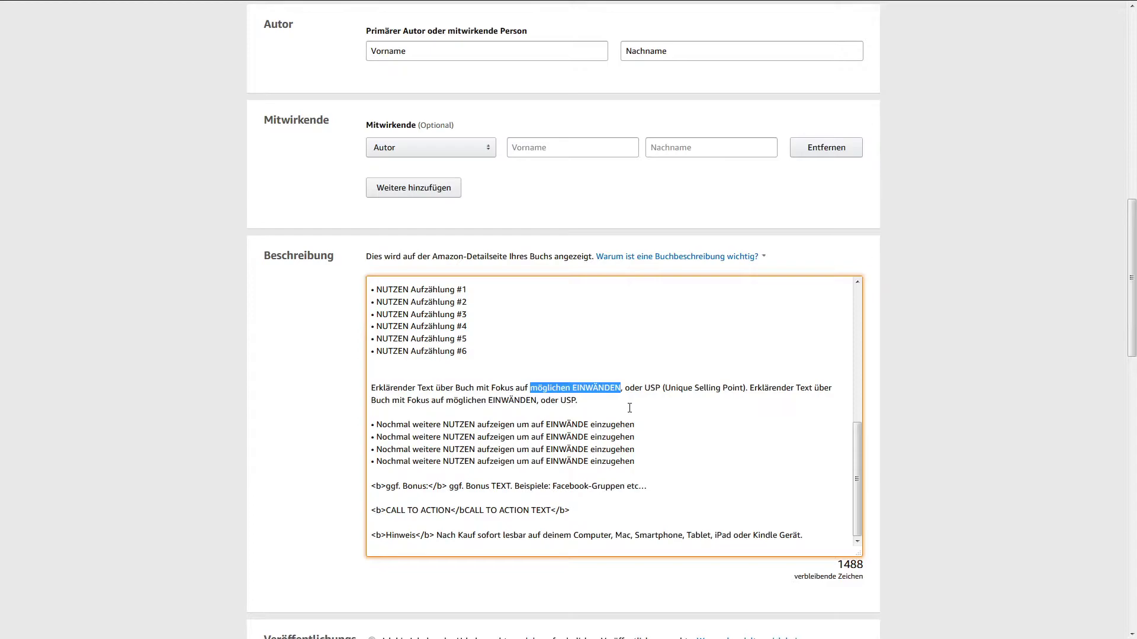
left_click_drag(607, 408, 366, 388)
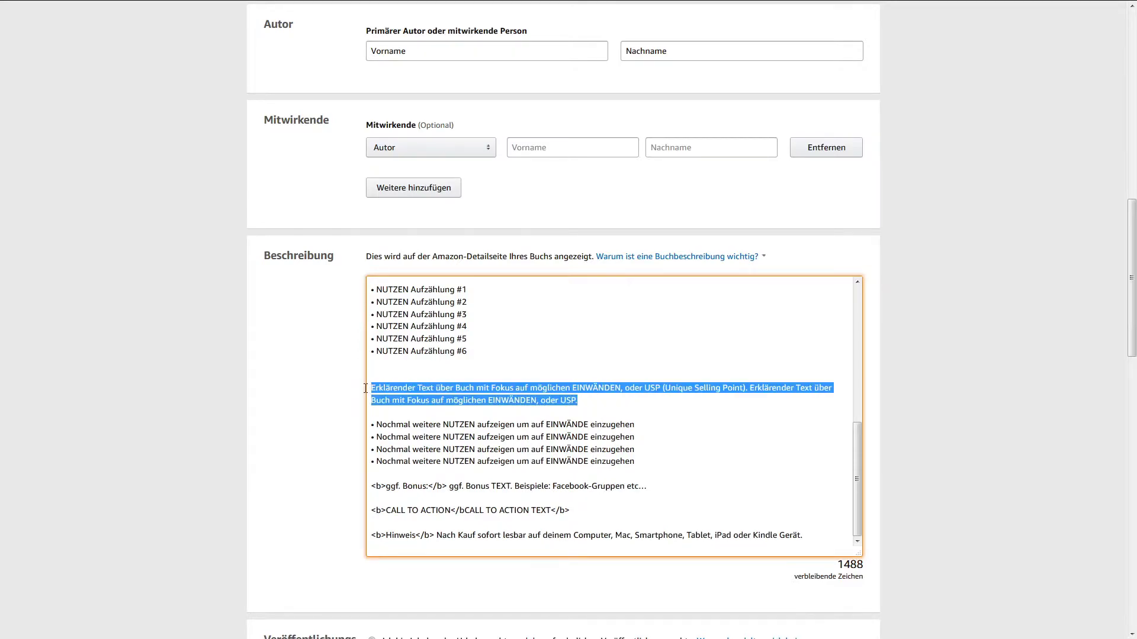
left_click(617, 392)
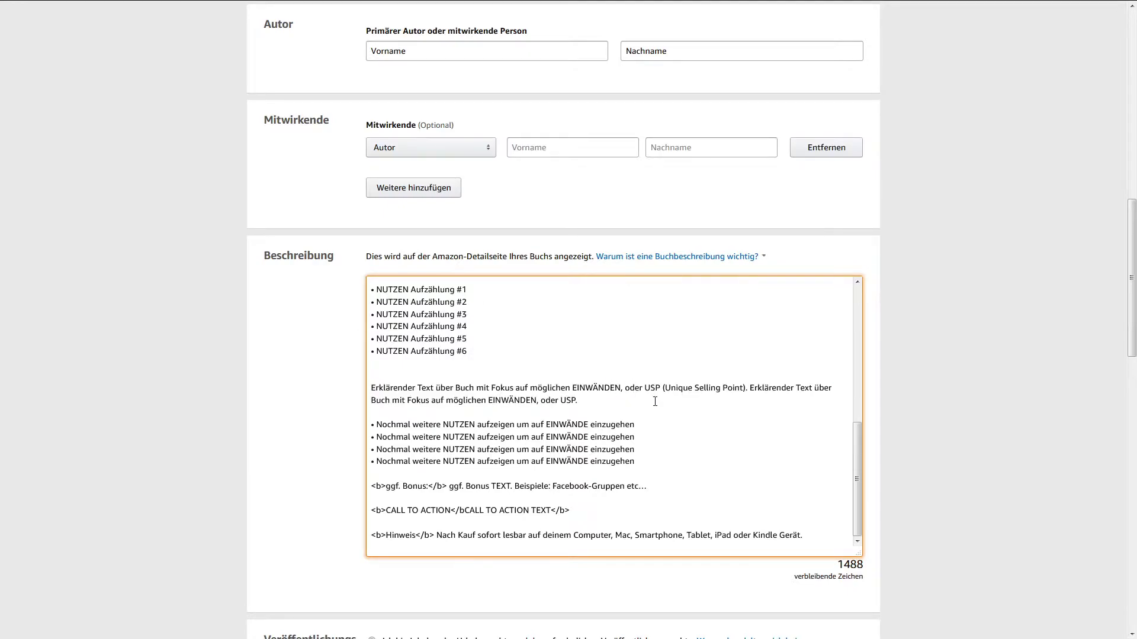
left_click_drag(644, 388, 745, 389)
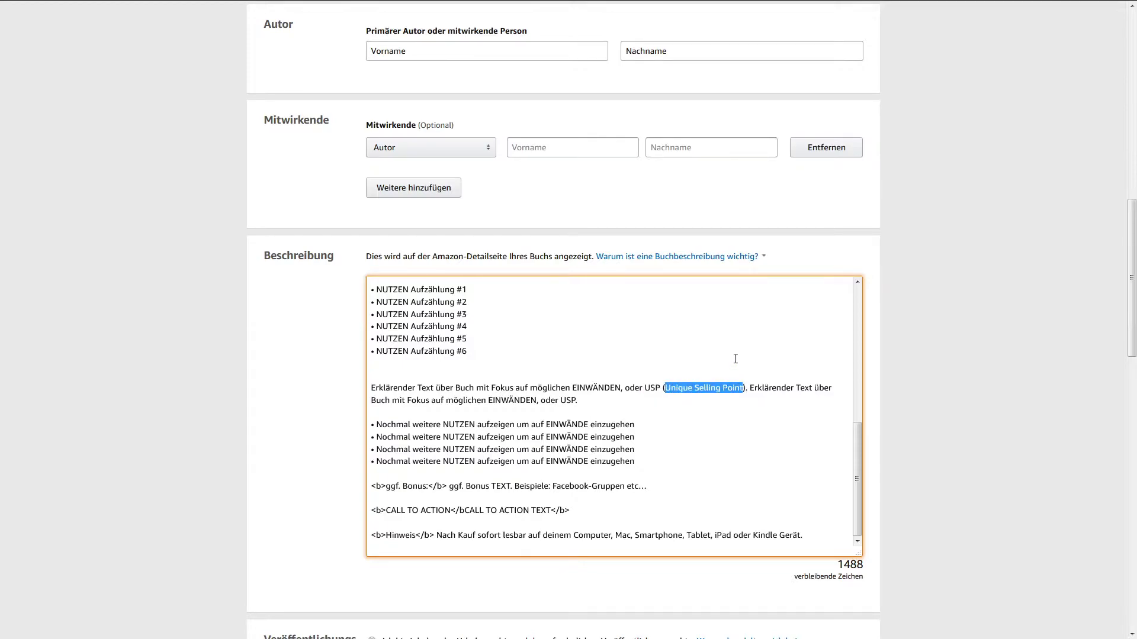
left_click(520, 437)
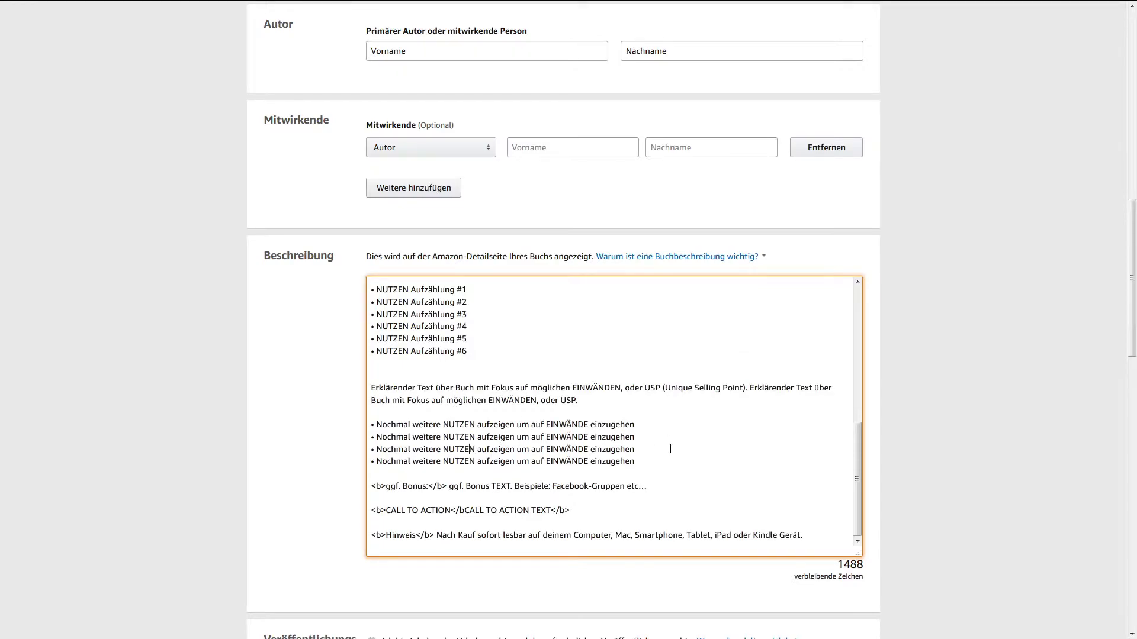
- Replace the bullet characters before NUTZEN Aufzählung #1 through #6 with <li> tags
scroll(469, 411, "up", 2)
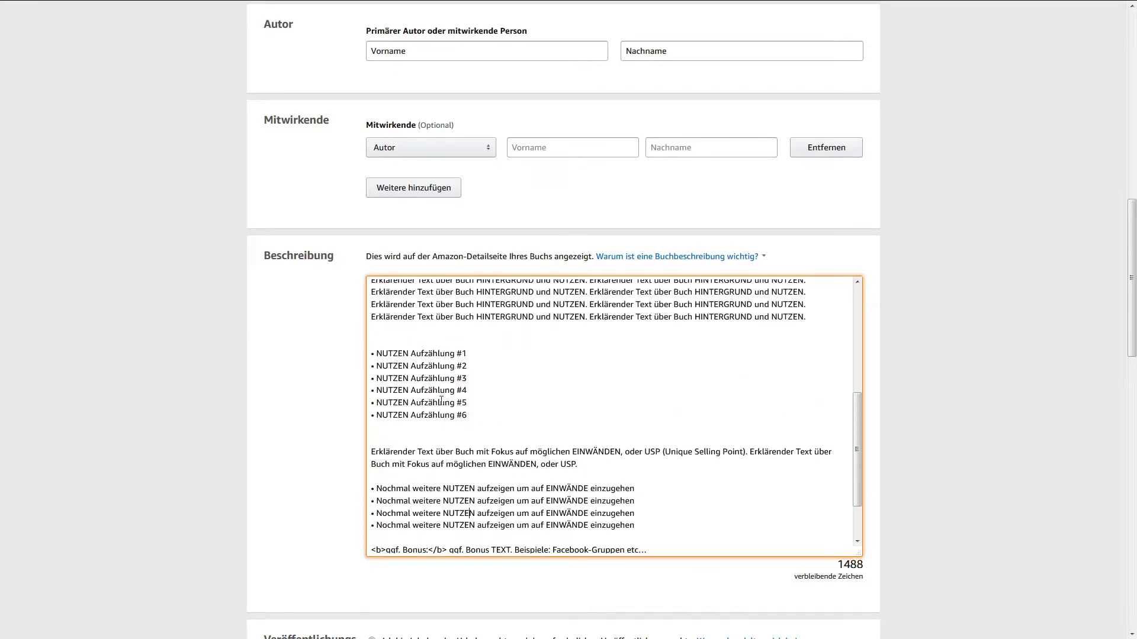
left_click_drag(377, 353, 370, 353)
key("Right")
key("BackSpace")
type("<<")
key("BackSpace")
type("li>")
left_click_drag(386, 354, 369, 415)
type("<li>")
type("<li>")
type("<li>")
type("<li>")
type("<li>")
- Add a closing </li> tag directly after NUTZEN Aufzählung #6
left_click(501, 420)
type("<li>")
key("Left")
key("Left")
key("Left")
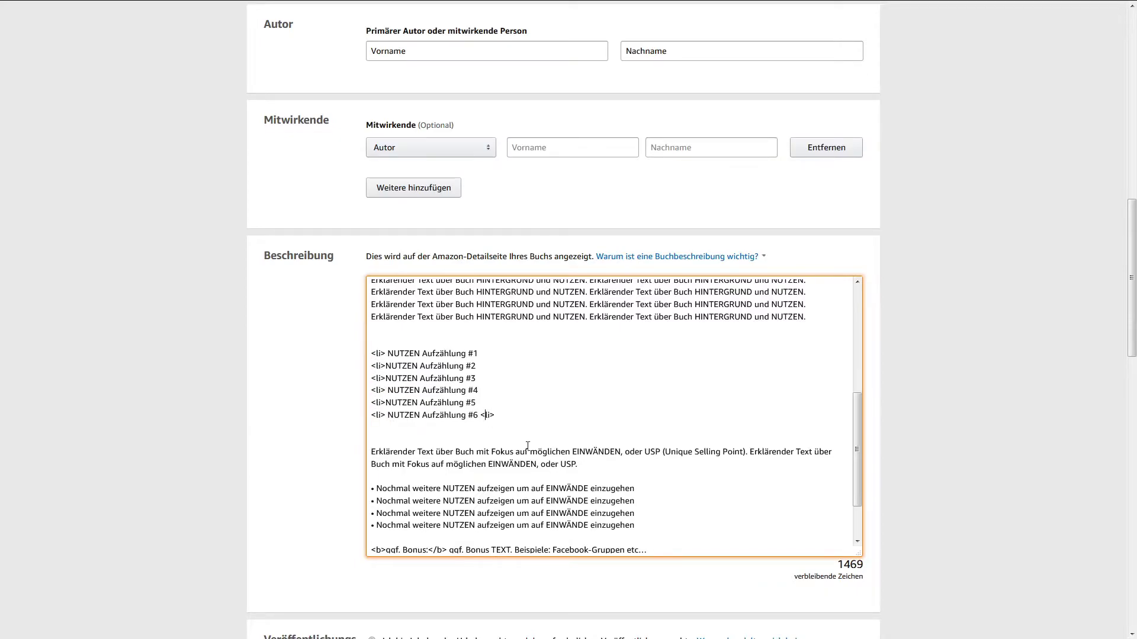
key("BackSpace")
type("/")
key("Left")
key("BackSpace")
type(">")
- Examine the ggf. Bonus line of the description, including its bold label and the Facebook-Gruppen example text
scroll(451, 435, "down", 2)
scroll(450, 436, "down", 3)
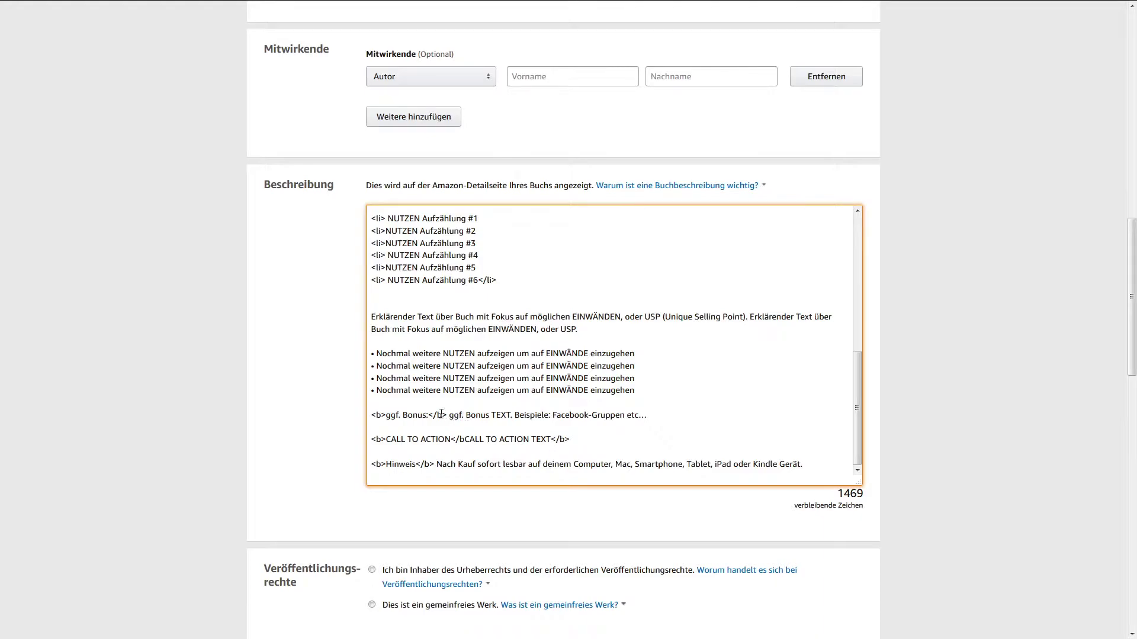
double_click(424, 415)
left_click(459, 414)
left_click_drag(450, 419, 646, 419)
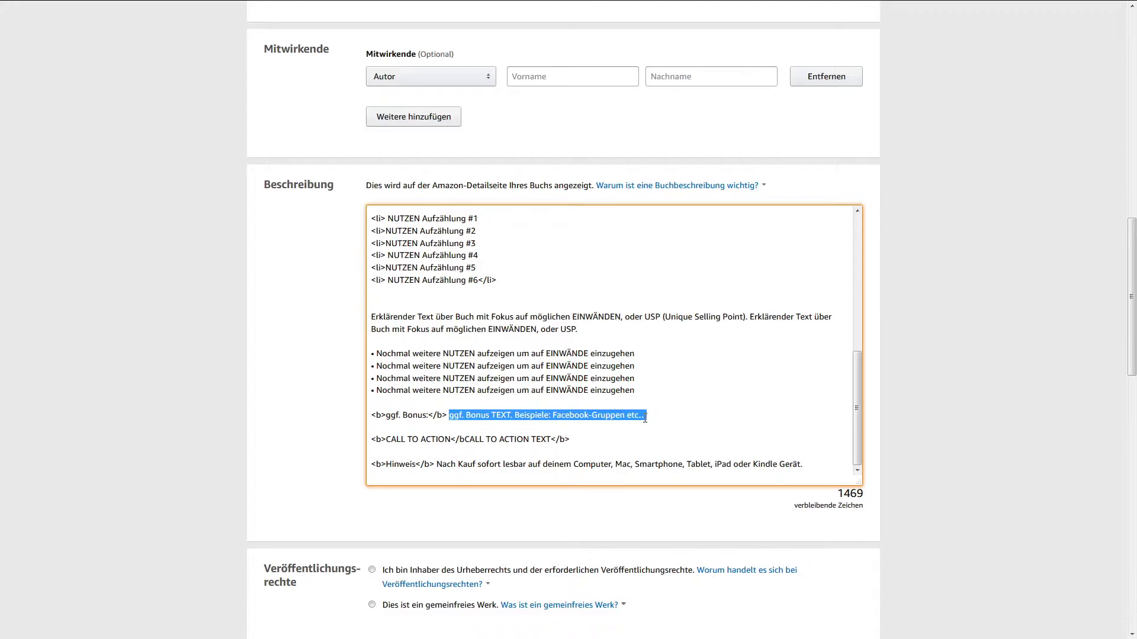
left_click(645, 418)
left_click_drag(367, 416, 653, 417)
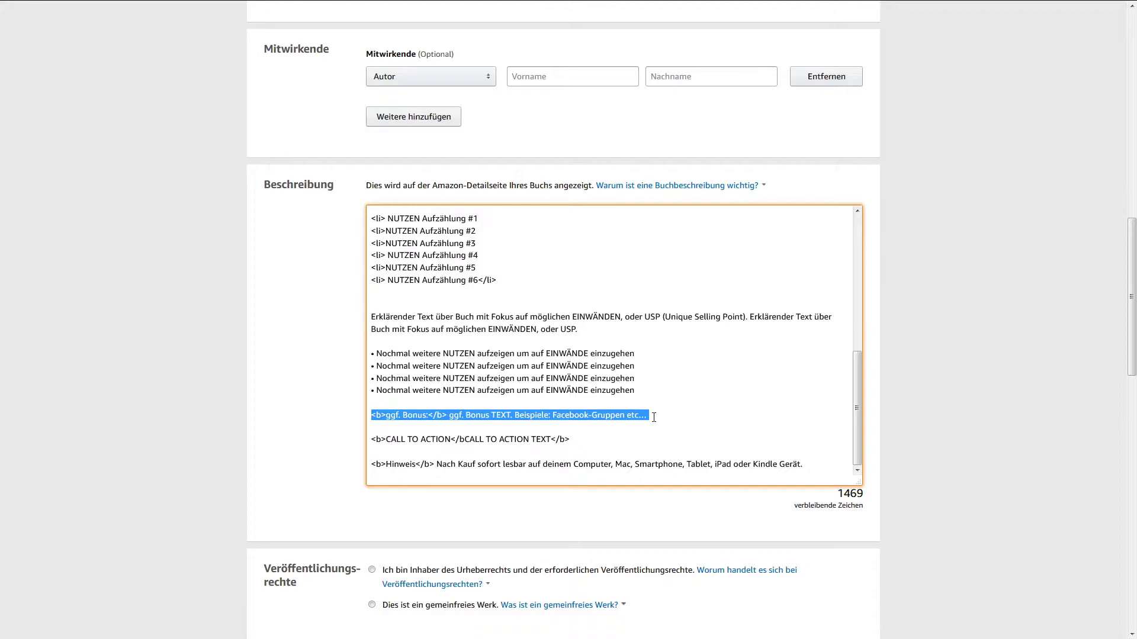
left_click(639, 425)
- Replace the bold CALL TO ACTION label with "Handle jetzt"
scroll(640, 425, "down", 1)
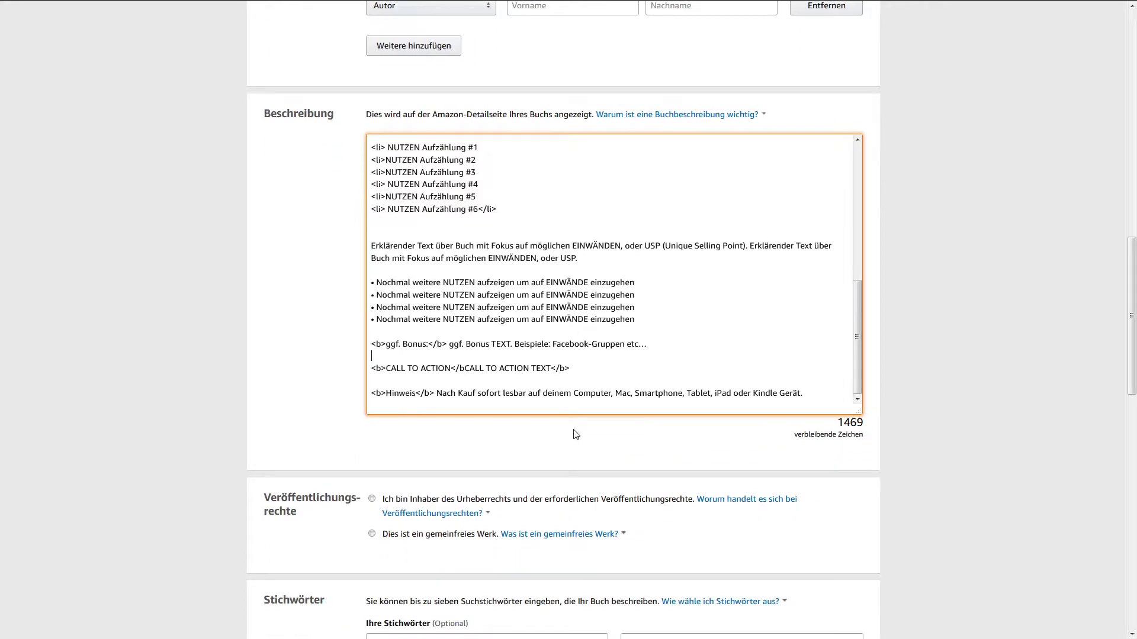
left_click_drag(370, 371, 571, 369)
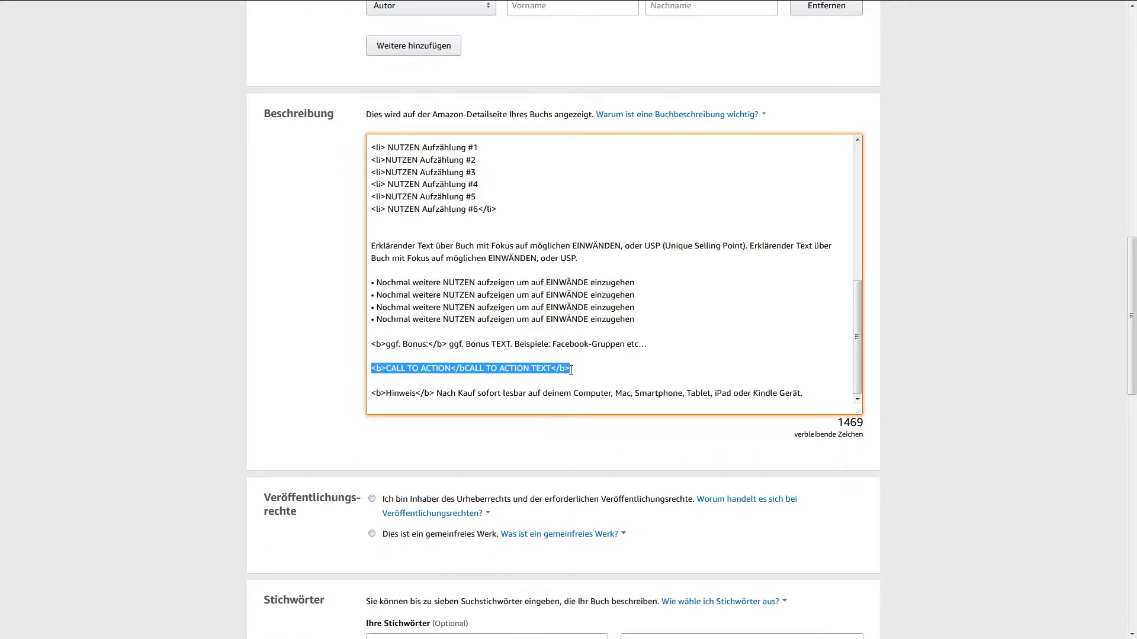
left_click(451, 368)
left_click_drag(451, 368, 389, 370)
type("Handle jetz")
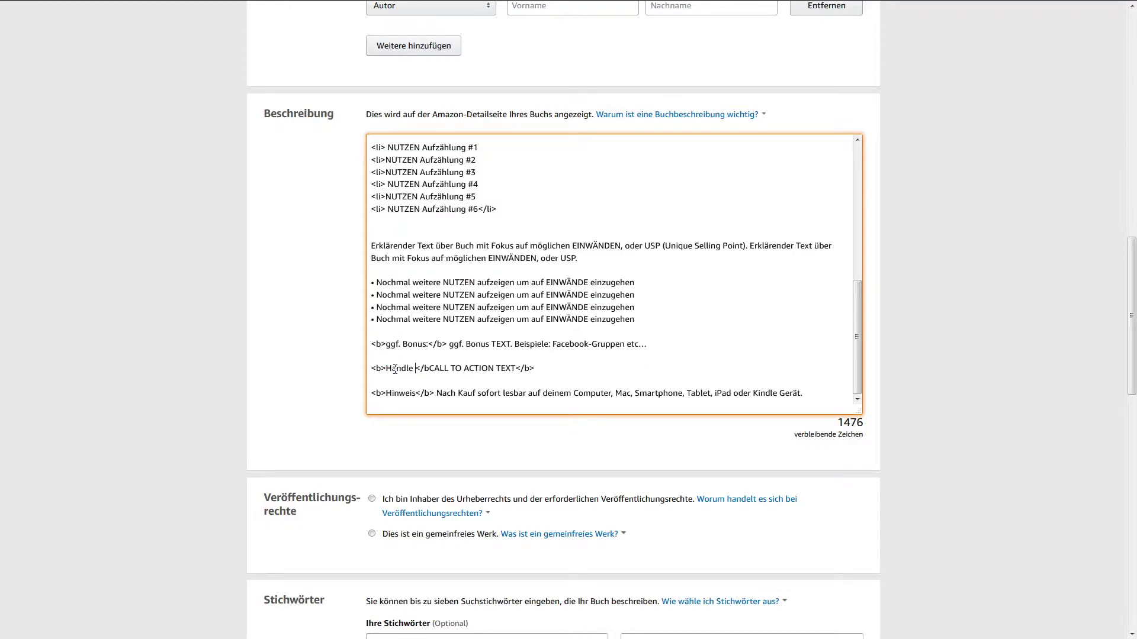
type("t")
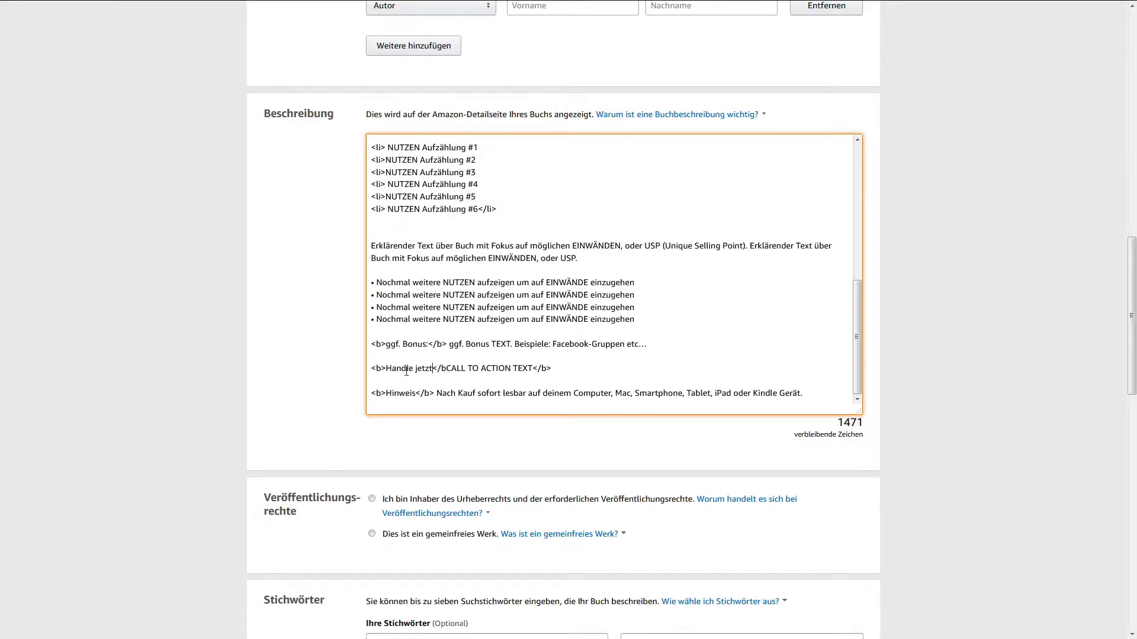
- Replace the placeholder CALL TO ACTION TEXT with "Hole dir dieser E-book noch heute und lege schon"
left_click_drag(532, 369, 447, 369)
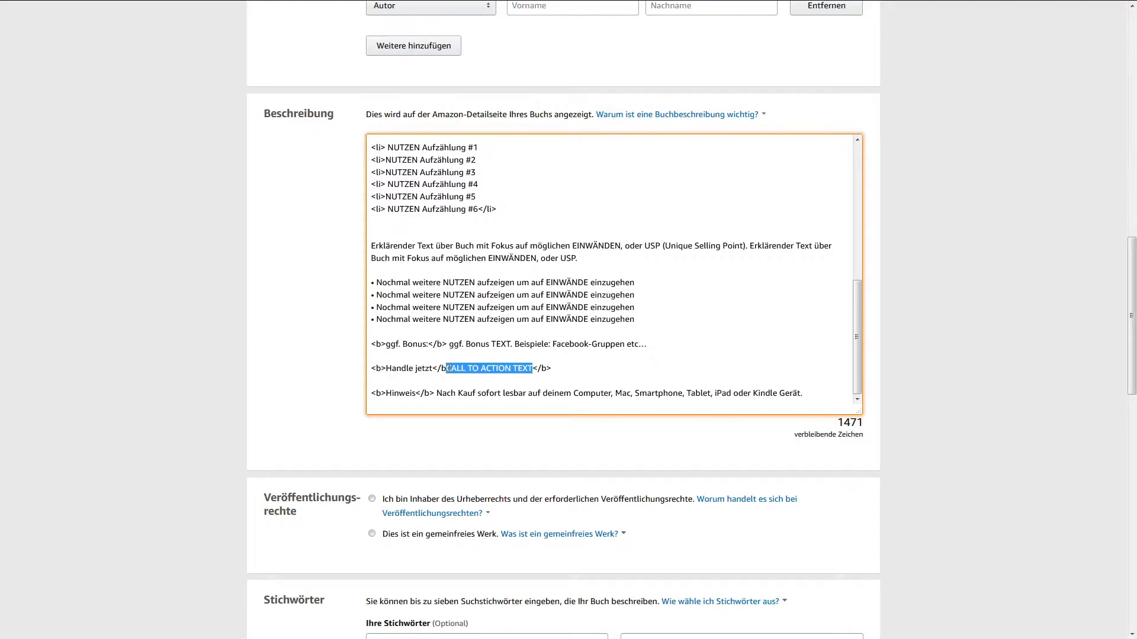
type("Hole dir di")
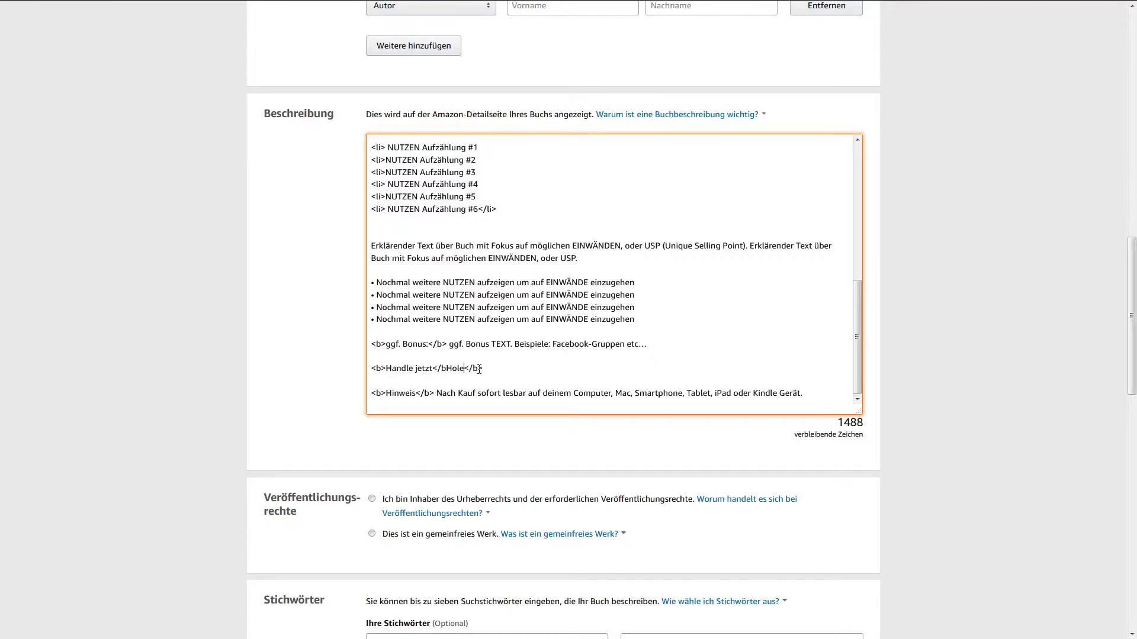
type("eser E-book noch heu")
type("te und lege s")
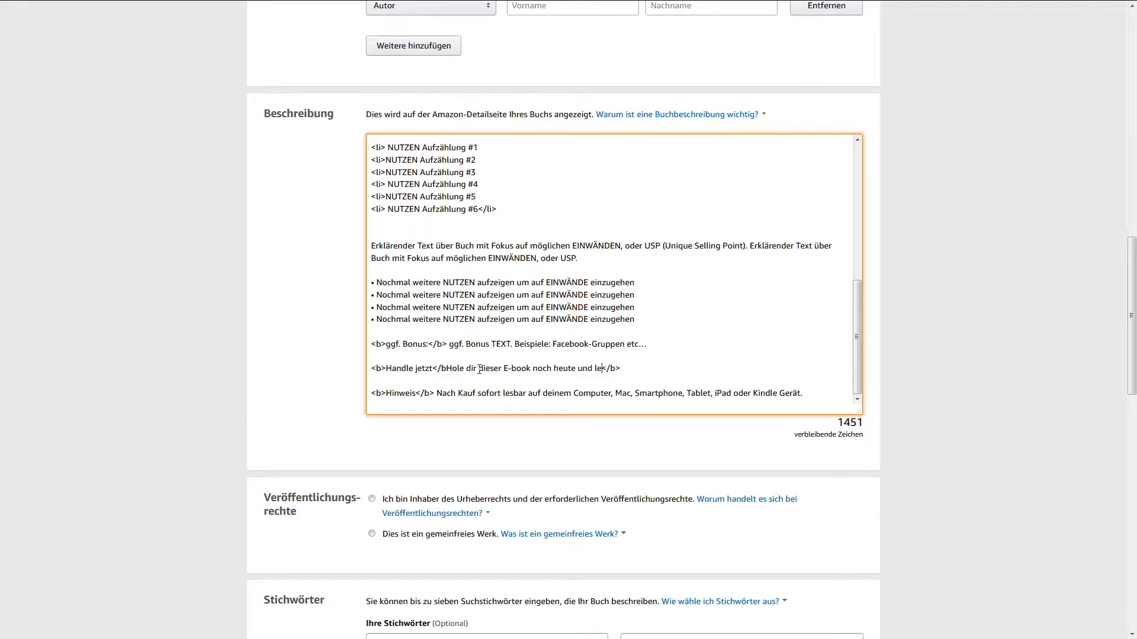
type("chon")
- Switch to the Amazon product page of Origin (Robert Langdon, Band 5) and examine its unformatted book description
left_click_drag(857, 336, 857, 196)
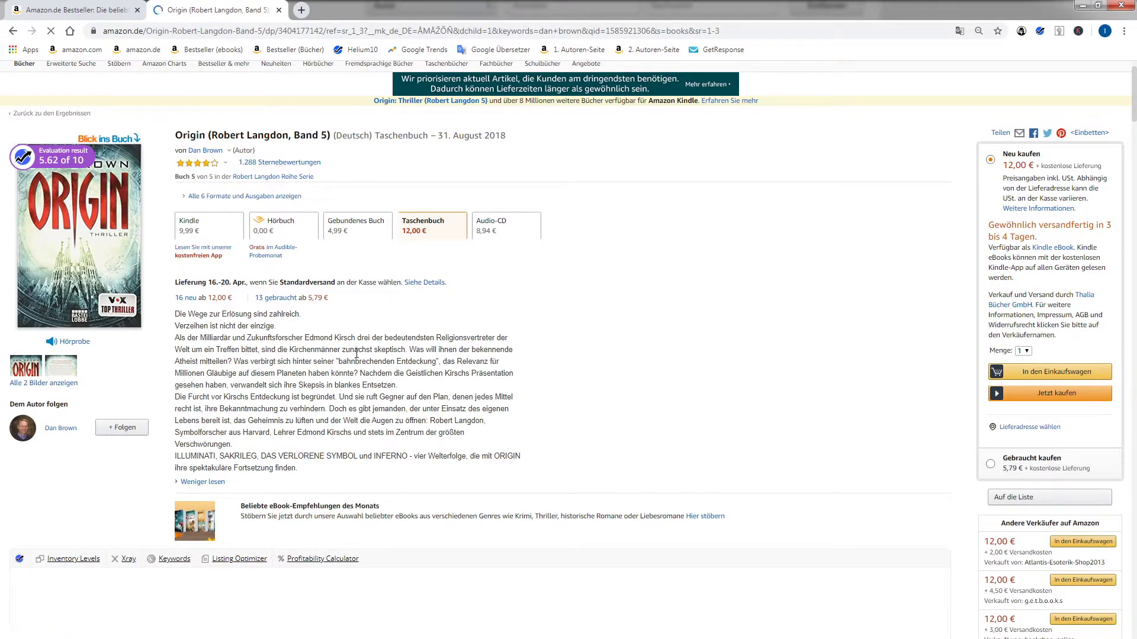
left_click_drag(180, 316, 225, 316)
left_click(276, 329)
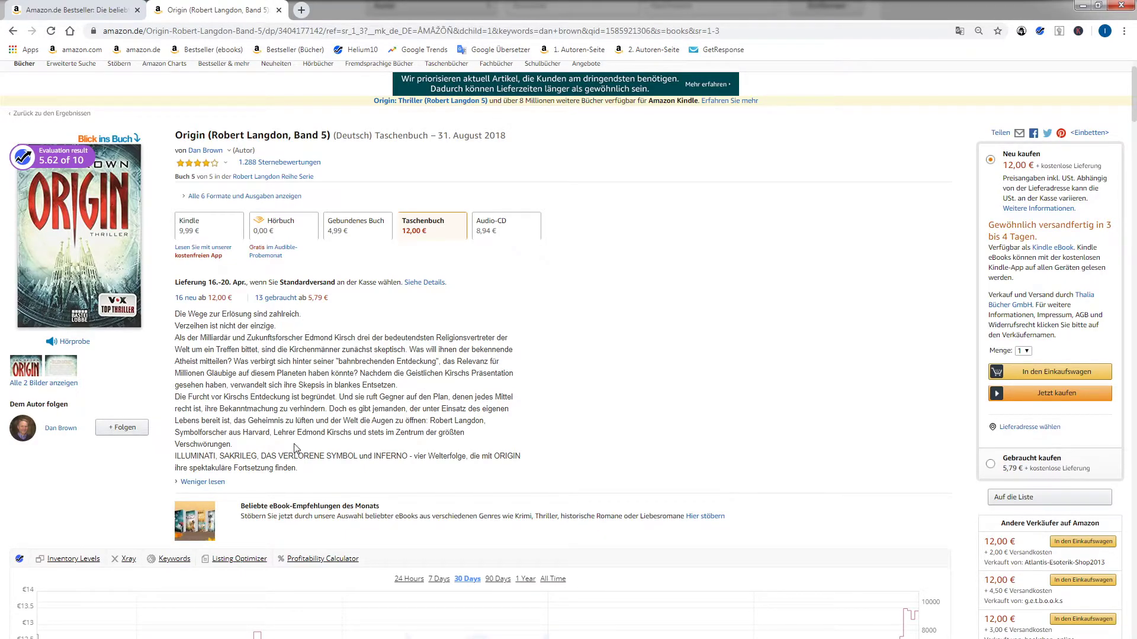
double_click(179, 314)
left_click_drag(194, 332, 327, 474)
left_click(310, 403)
left_click(1081, 8)
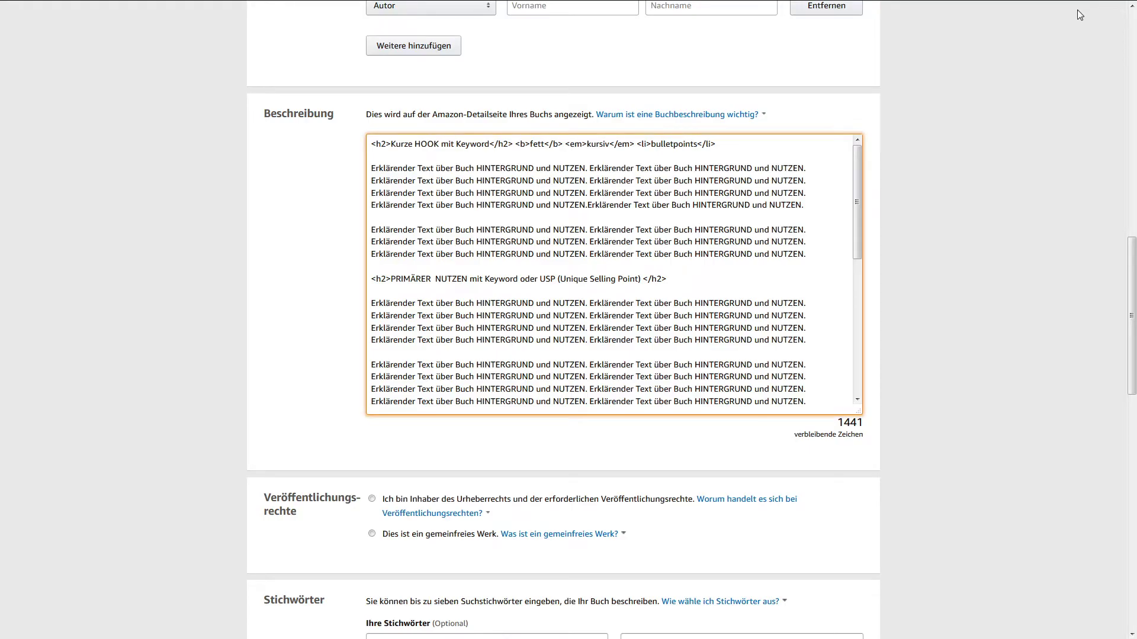
- Review the description's structure section by section, from the HOOK heading through the NUTZEN list and EINWÄNDE text to the Bonus line
mouse_move(859, 188)
left_mouse_down()
mouse_move(856, 303)
mouse_move(866, 307)
mouse_move(872, 173)
left_mouse_up()
left_click_drag(801, 252, 335, 139)
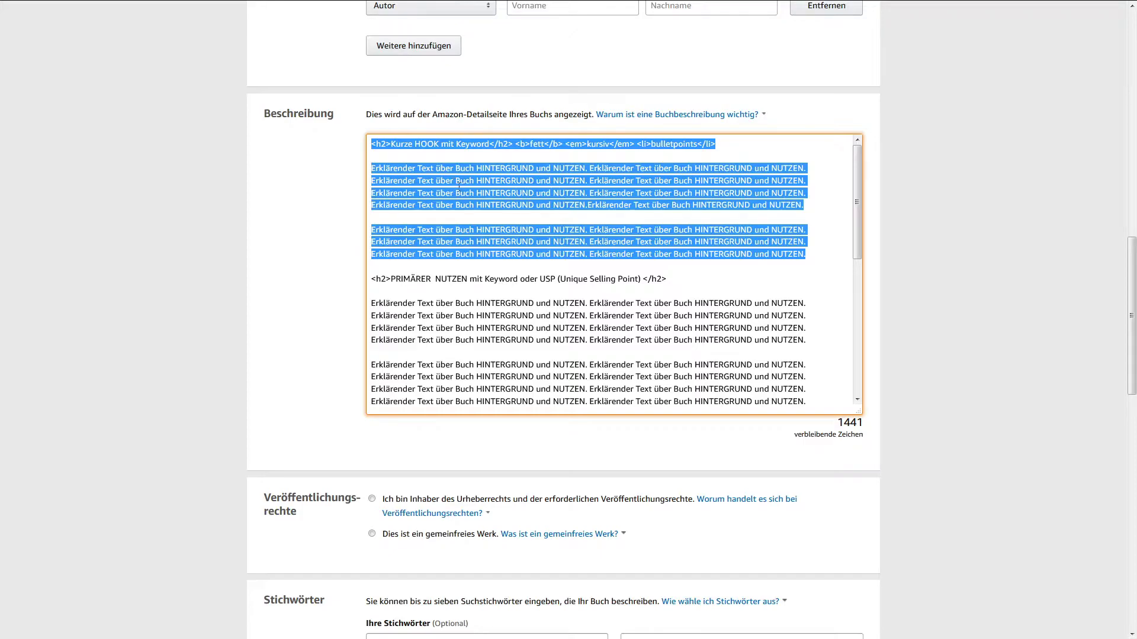
left_click(574, 212)
left_click_drag(782, 254, 373, 144)
left_click_drag(545, 254, 551, 254)
scroll(610, 279, "down", 1)
left_click_drag(372, 220, 530, 375)
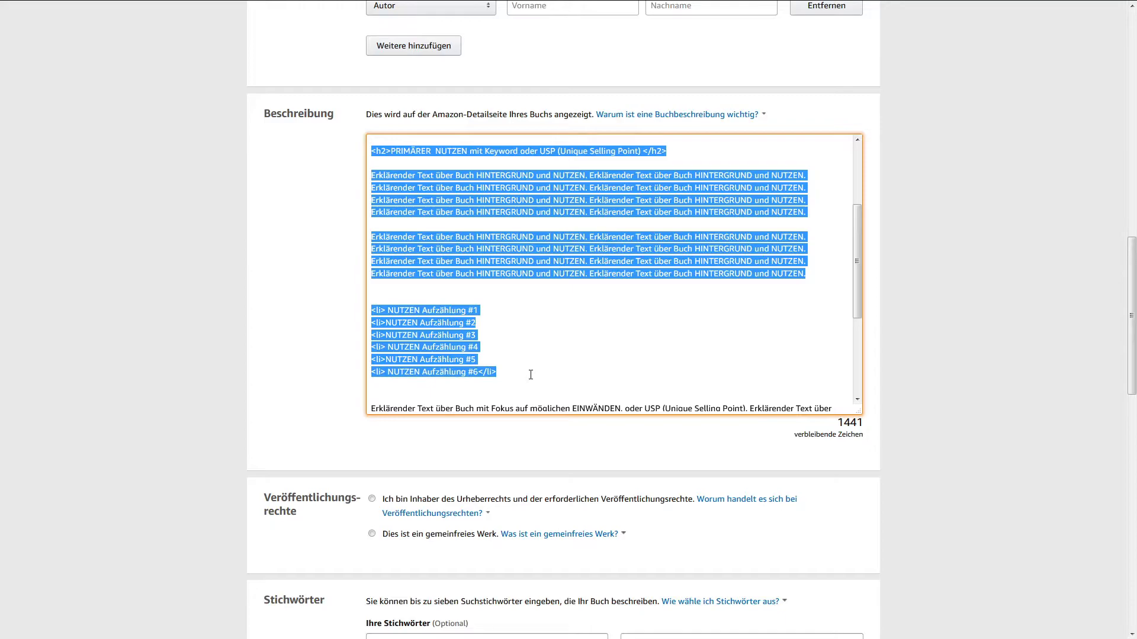
scroll(531, 374, "down", 4)
left_click(373, 175)
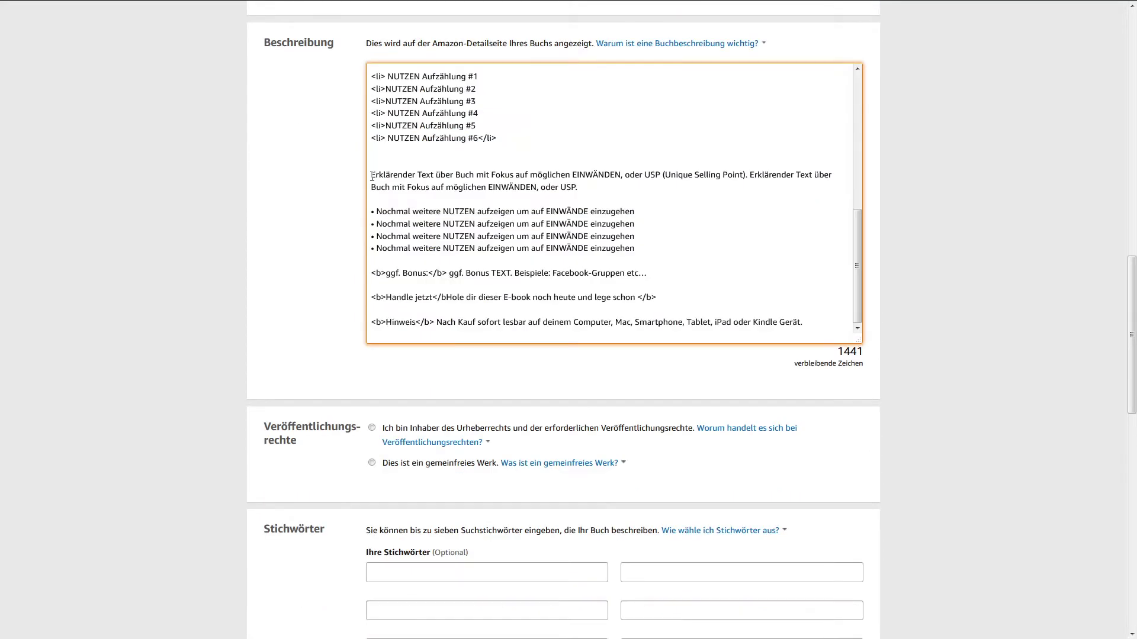
left_click_drag(373, 174, 648, 274)
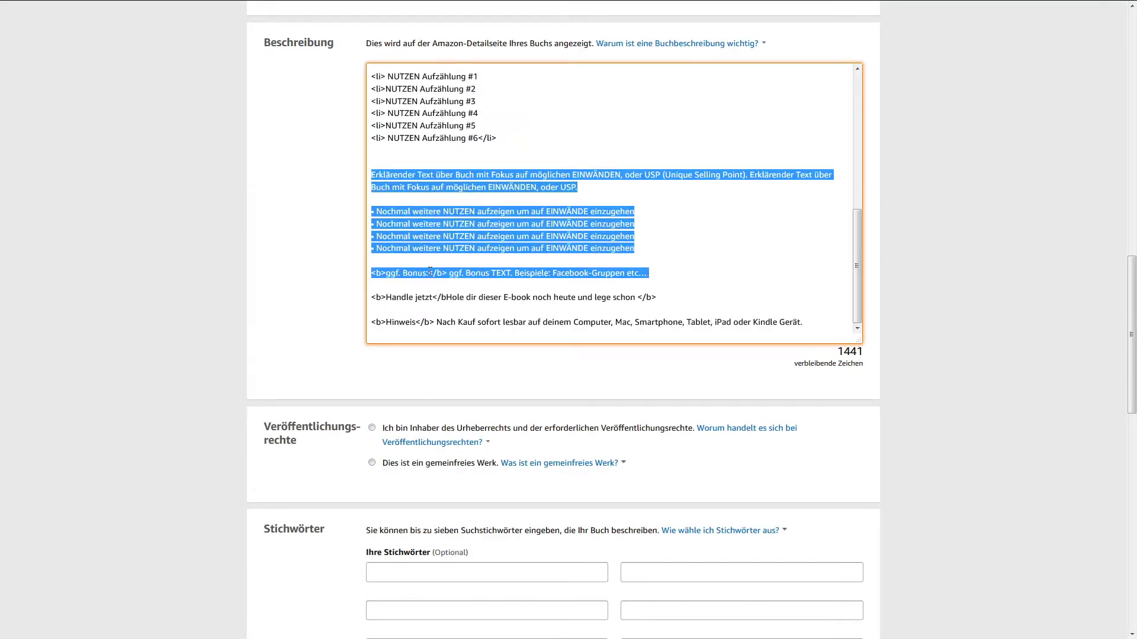
left_click(413, 273)
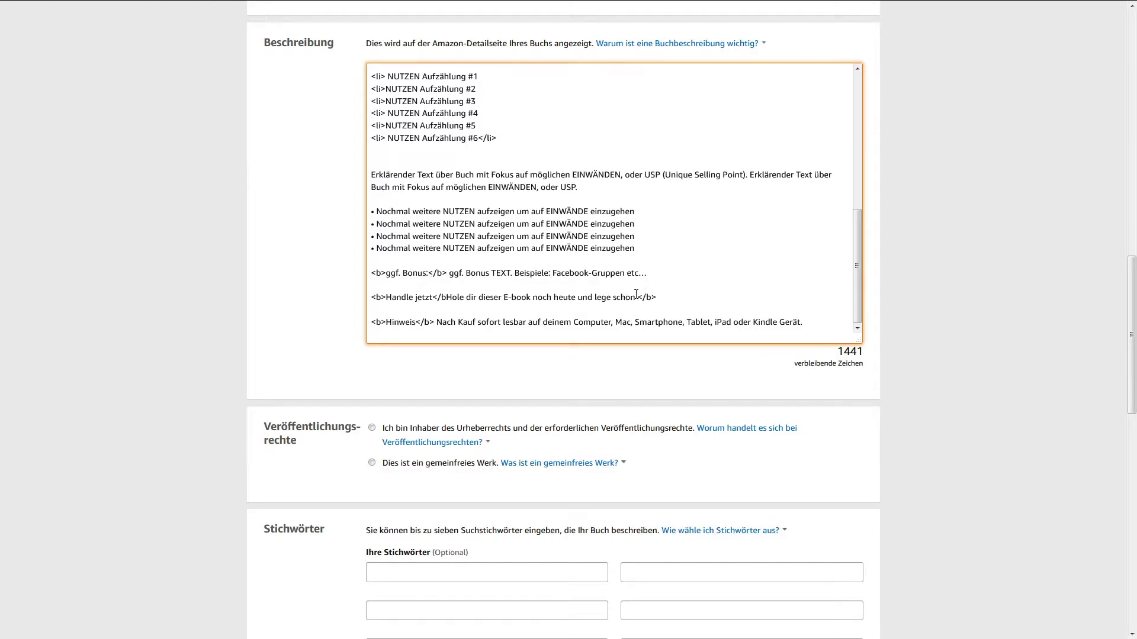
- Complete the closing </b> tag after "Handle jetzt" and review the Hinweis line at the end of the description
left_click(416, 299)
left_click(446, 297)
type(">")
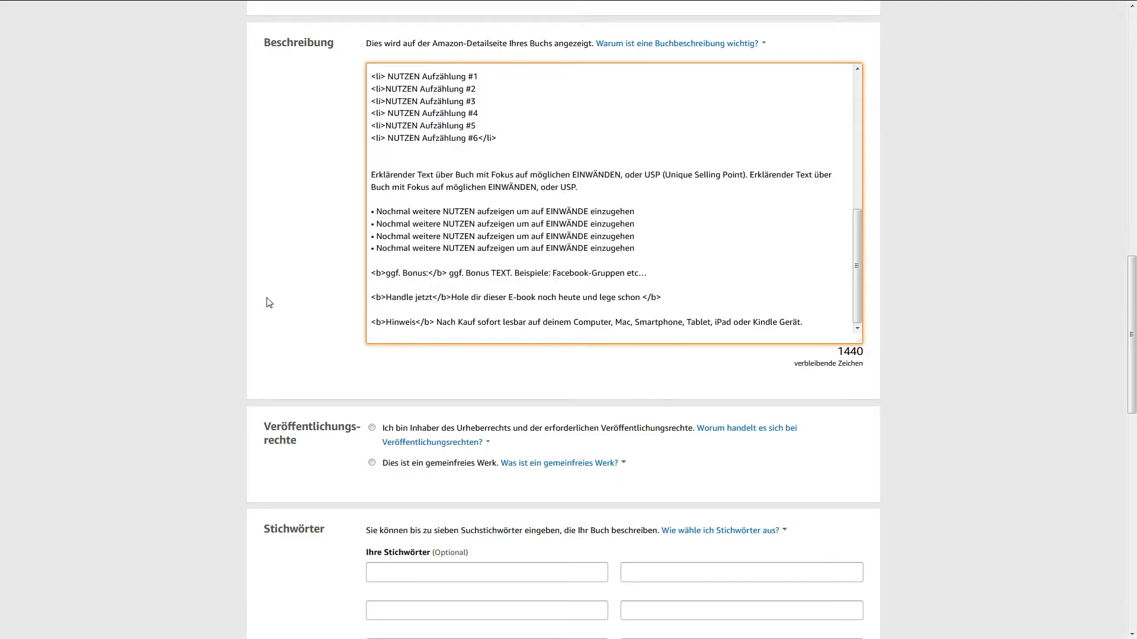
left_click_drag(371, 322, 805, 326)
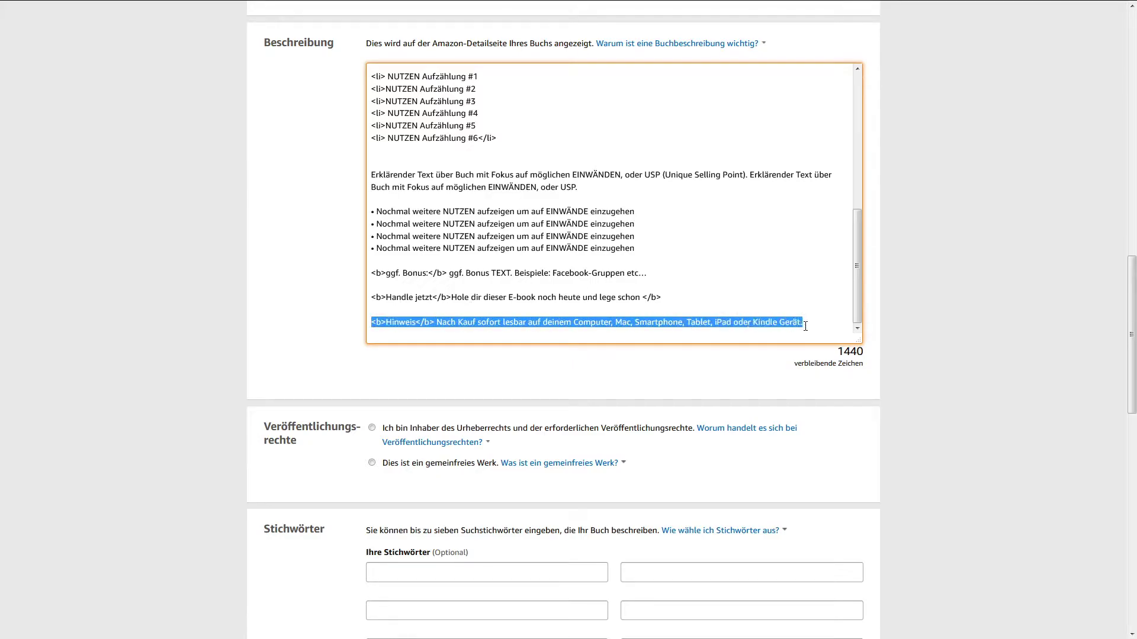
left_click(452, 324)
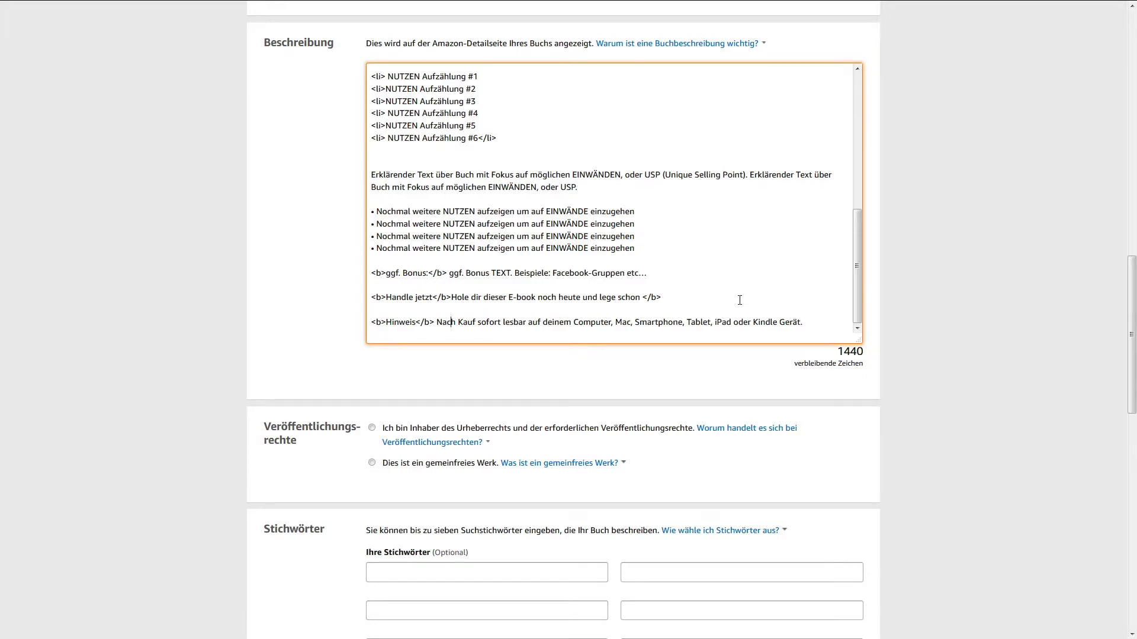
- Declare ownership of the copyright and the required publishing rights, and go to the first keyword field
scroll(739, 300, "down", 5)
left_click(369, 144)
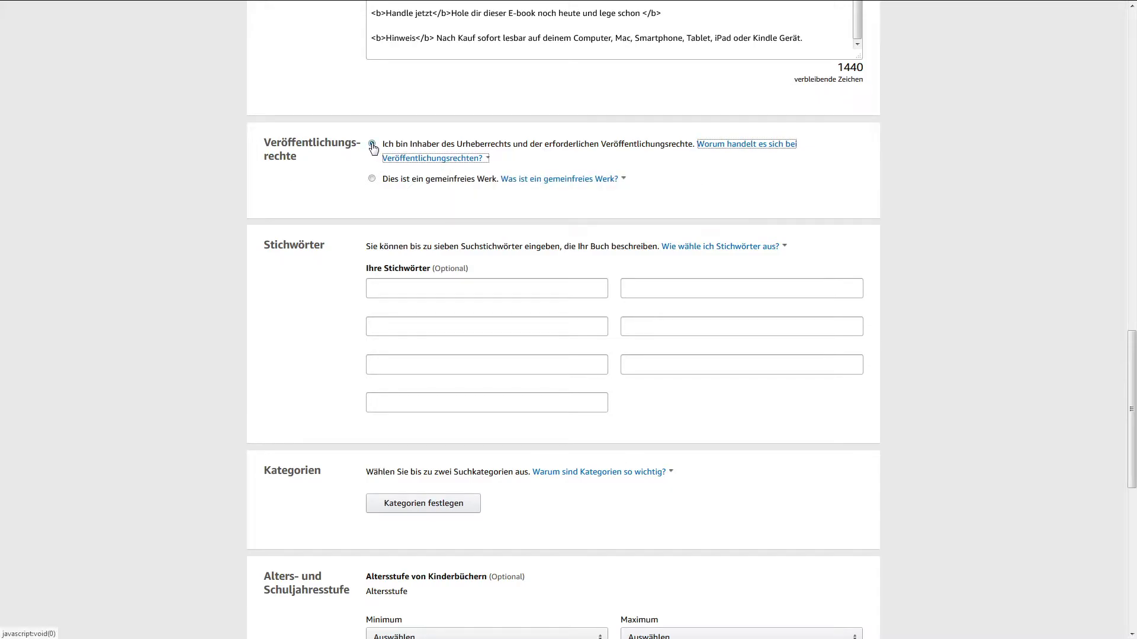
scroll(420, 189, "down", 1)
left_click(393, 224)
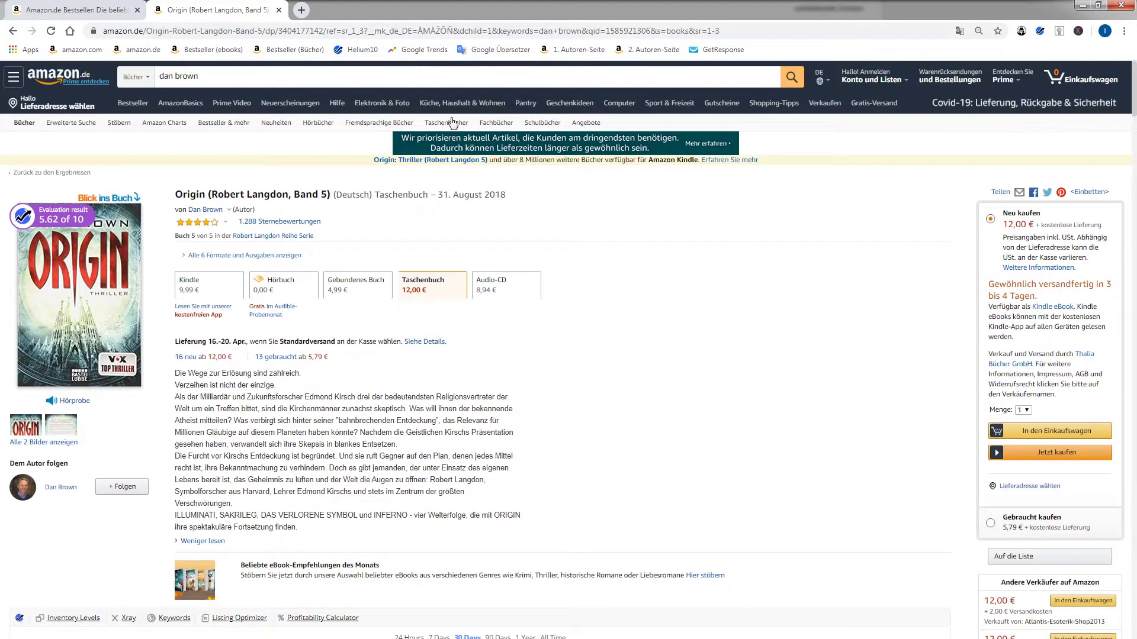
- Switch to Amazon and open the bestseller lists for books and for the Kindle-Shop
left_click(290, 49)
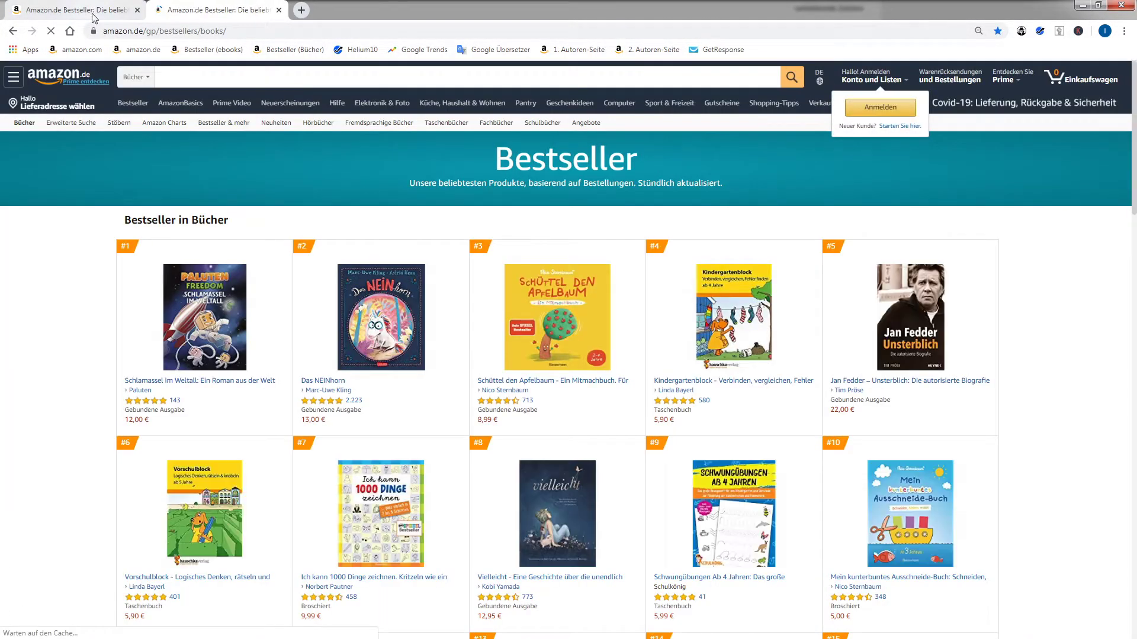
left_click(209, 50)
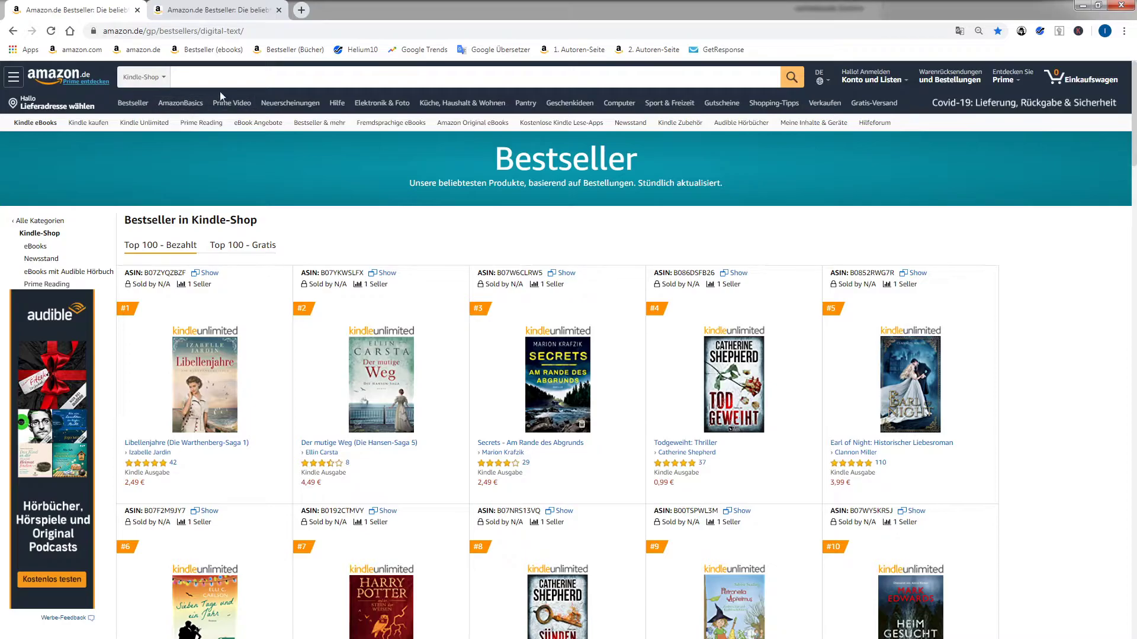
left_click(194, 73)
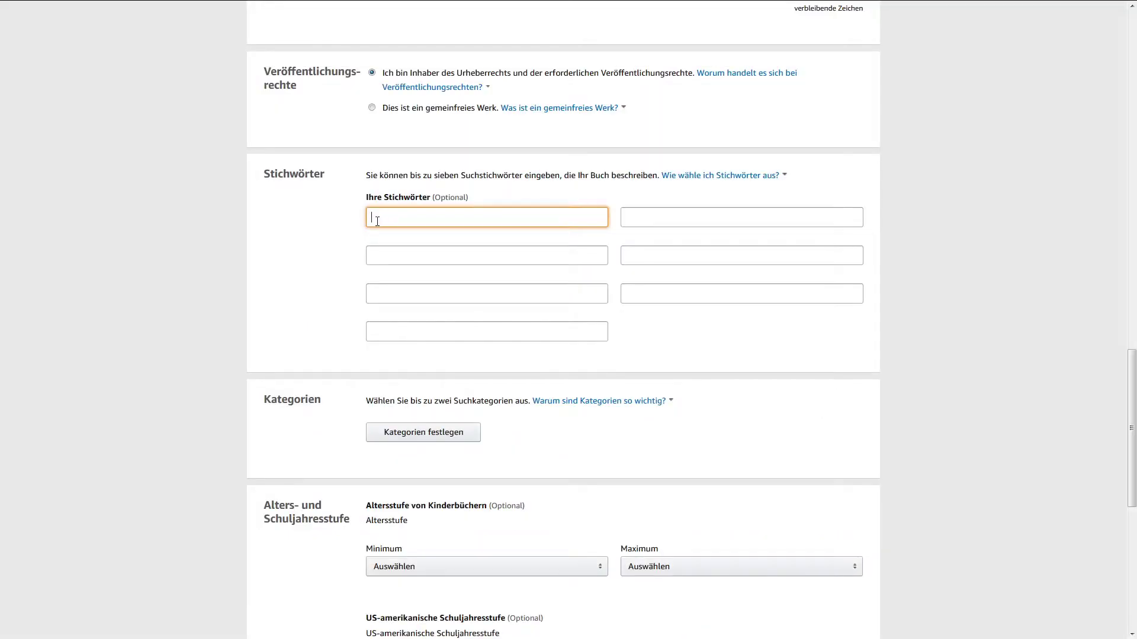
- Go through the remaining empty keyword fields of the Stichwörter section one by one
left_click(411, 258)
left_click(434, 296)
left_click(433, 328)
left_click(663, 225)
left_click(660, 257)
left_click(666, 293)
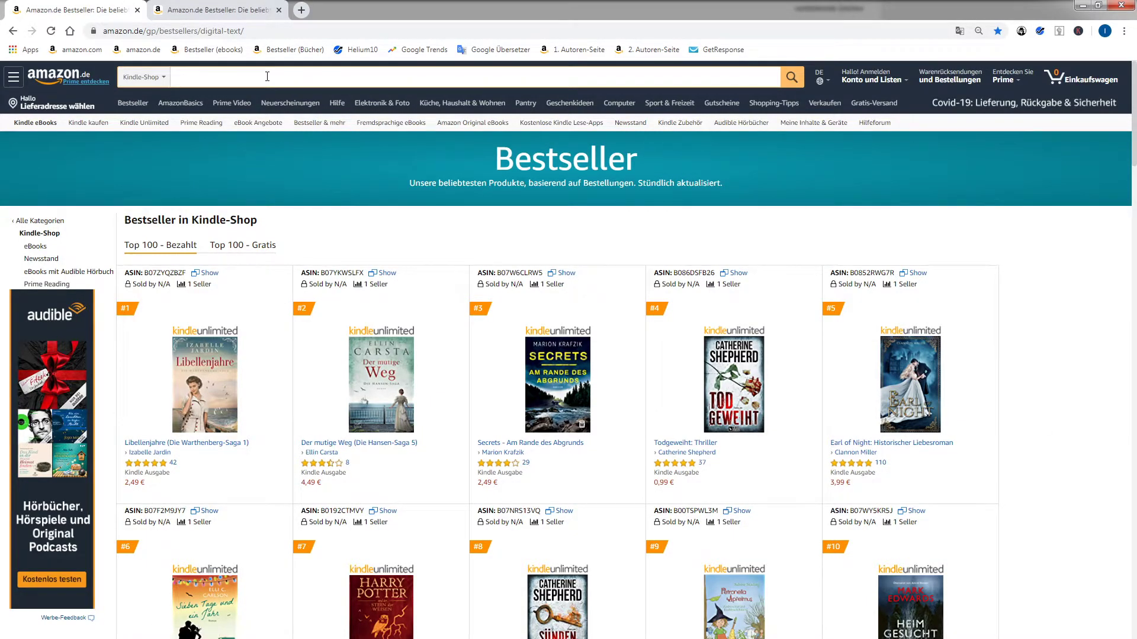
- Search Amazon's Kindle-Shop for the suggestion "muskelaufbau kochbuch" and enter it as the first keyword in the eBook details
type("muskelaufbau")
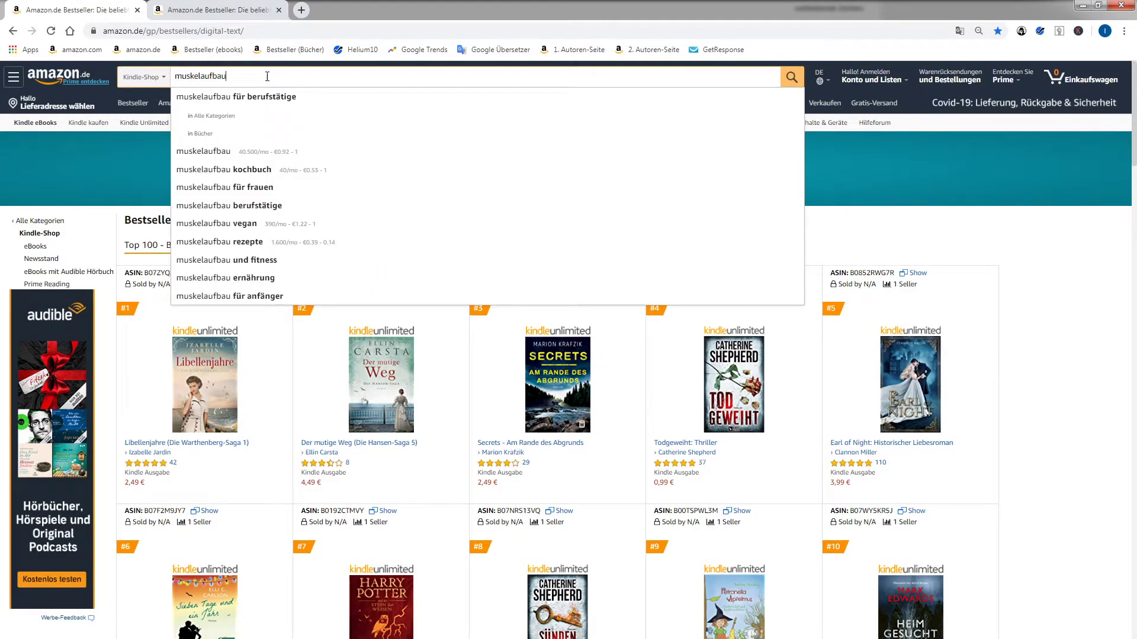
left_click(247, 172)
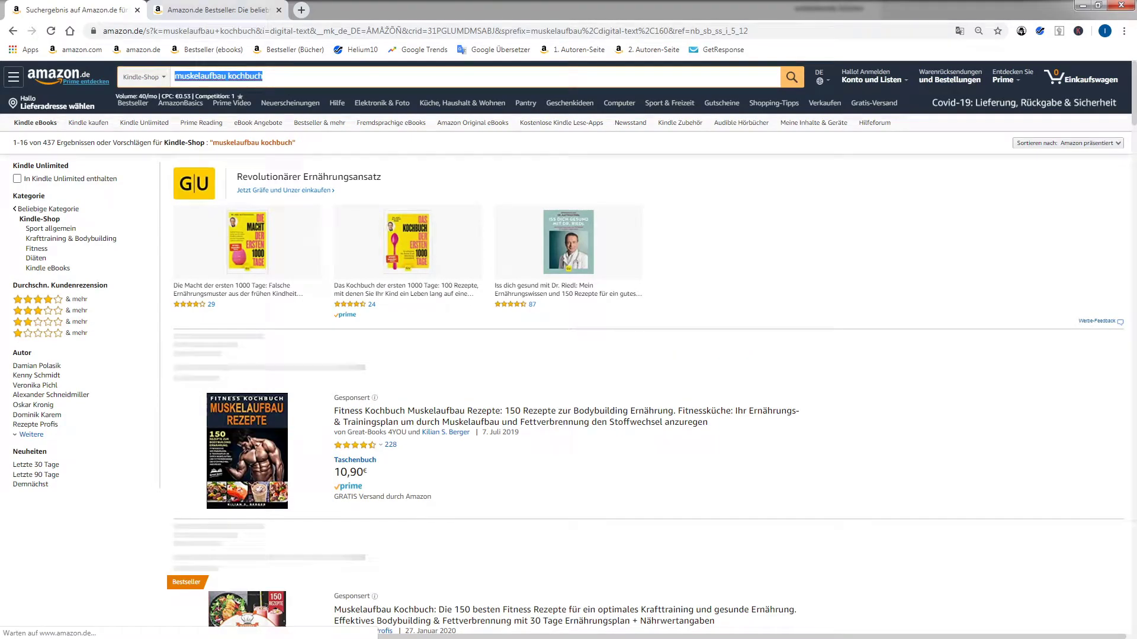
key("alt+Tab")
left_click(407, 220)
type("muskelaufbau kochbuch")
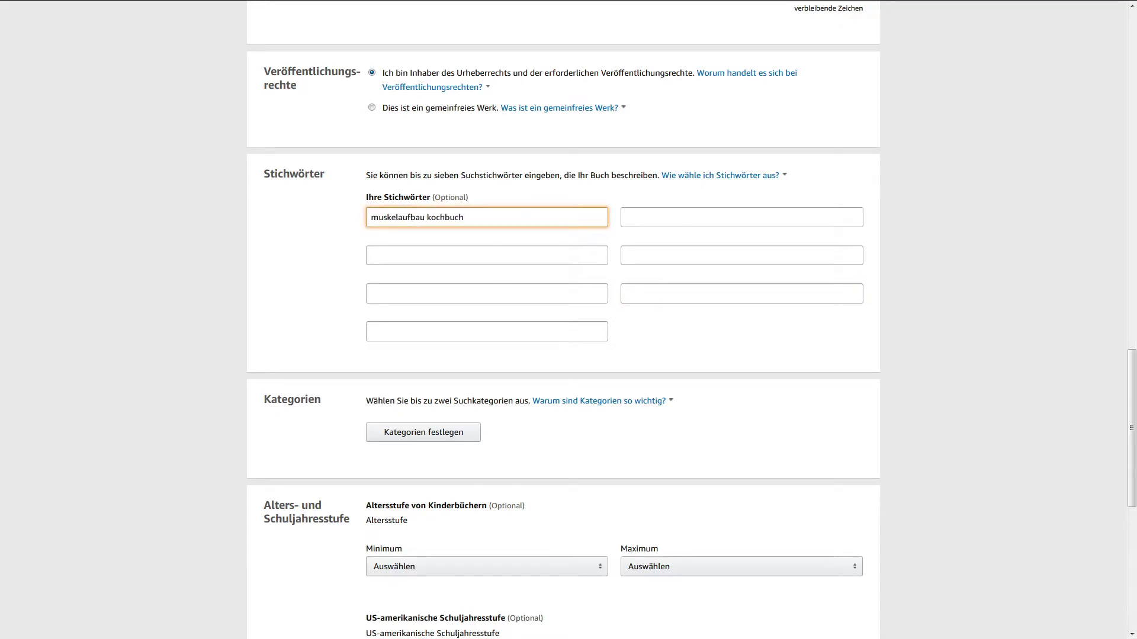
- Search the Kindle-Shop for the suggestion "muskelaufbau für anfänger" and copy it into the second keyword field of the eBook details
key("alt+Tab")
left_click_drag(275, 76, 229, 75)
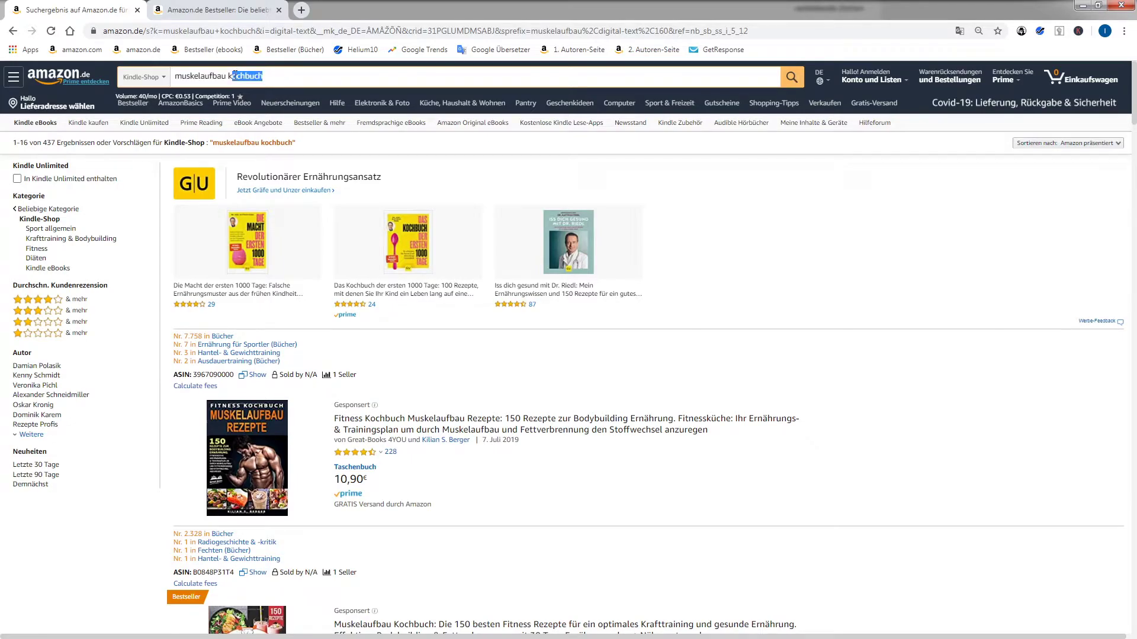
key("BackSpace")
left_click(259, 270)
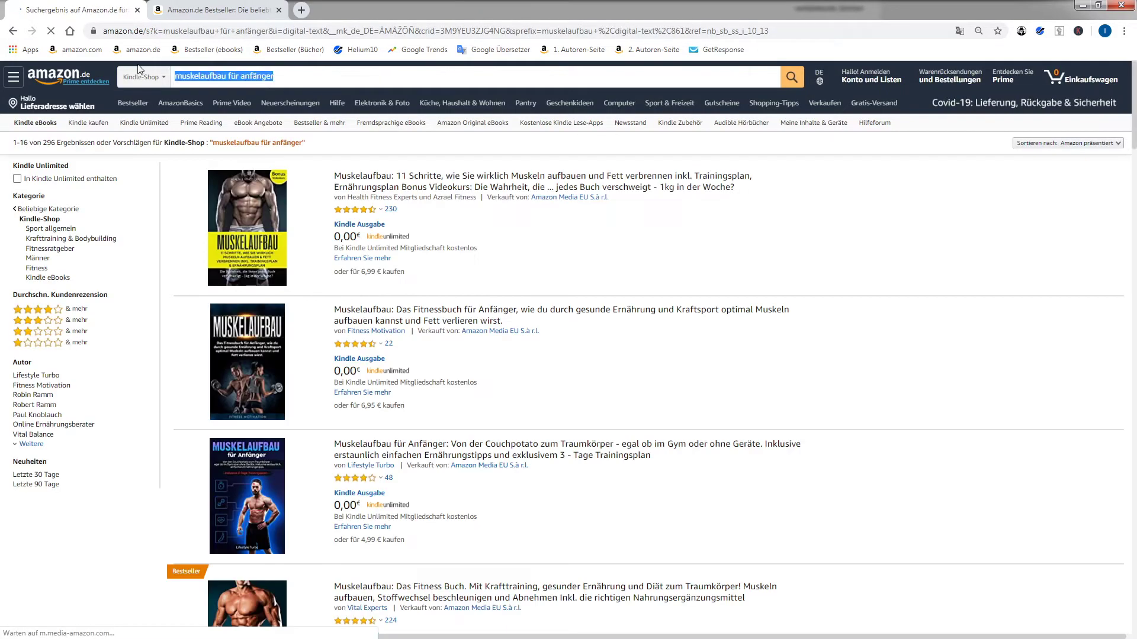
key("ctrl+c")
key("alt+Tab")
left_click(464, 255)
key("ctrl+v")
- Fill the five remaining keyword fields with the placeholder "x"
left_click(490, 294)
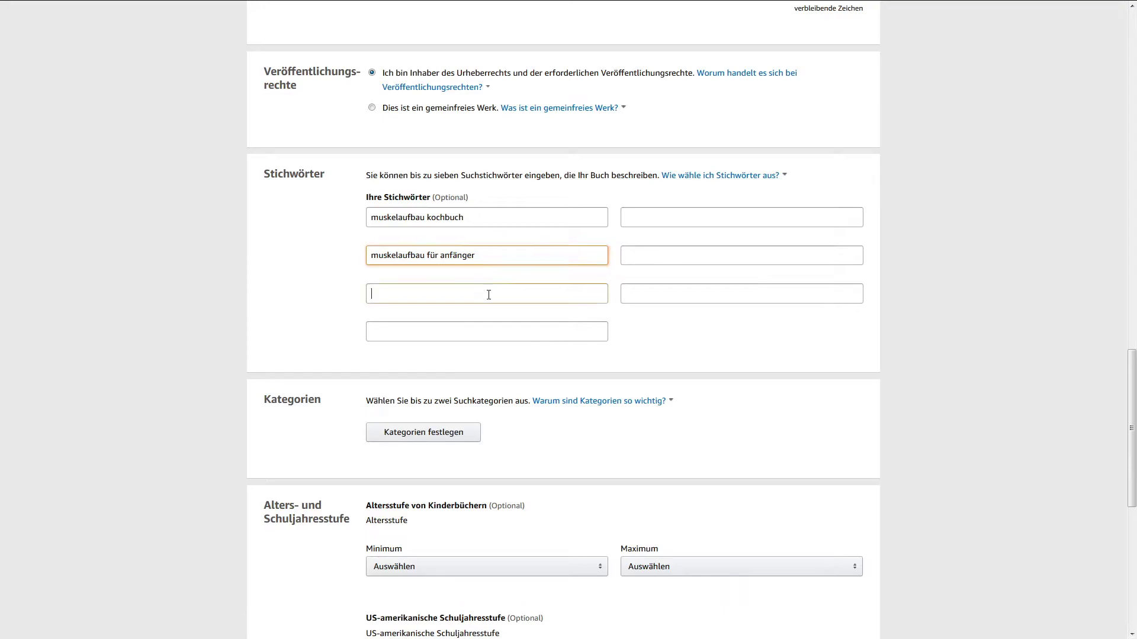
type("x")
left_click(480, 323)
type("x")
left_click(650, 219)
type("x")
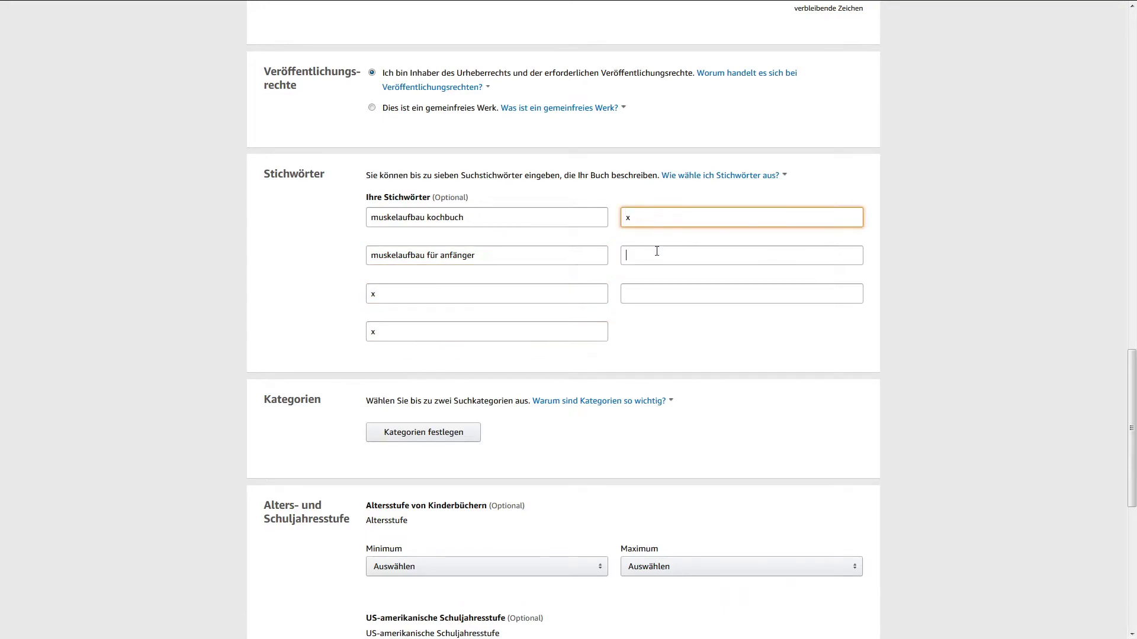
left_click(655, 254)
type("x")
left_click(660, 292)
type("x")
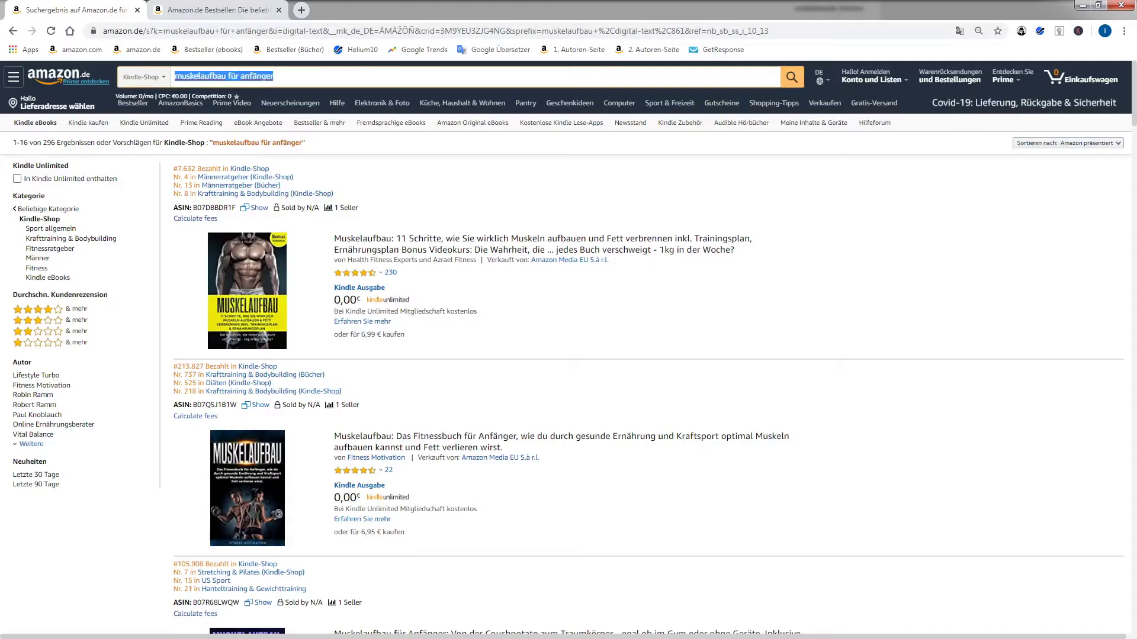
left_click_drag(272, 76, 162, 67)
left_click(292, 78)
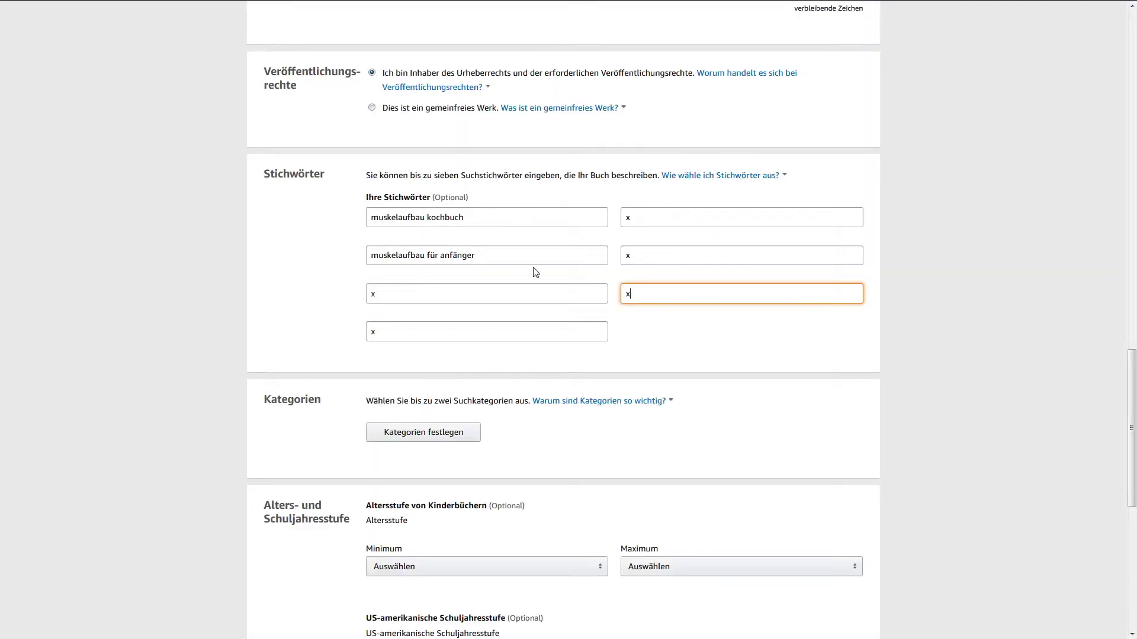
left_click(513, 297)
left_click(467, 259)
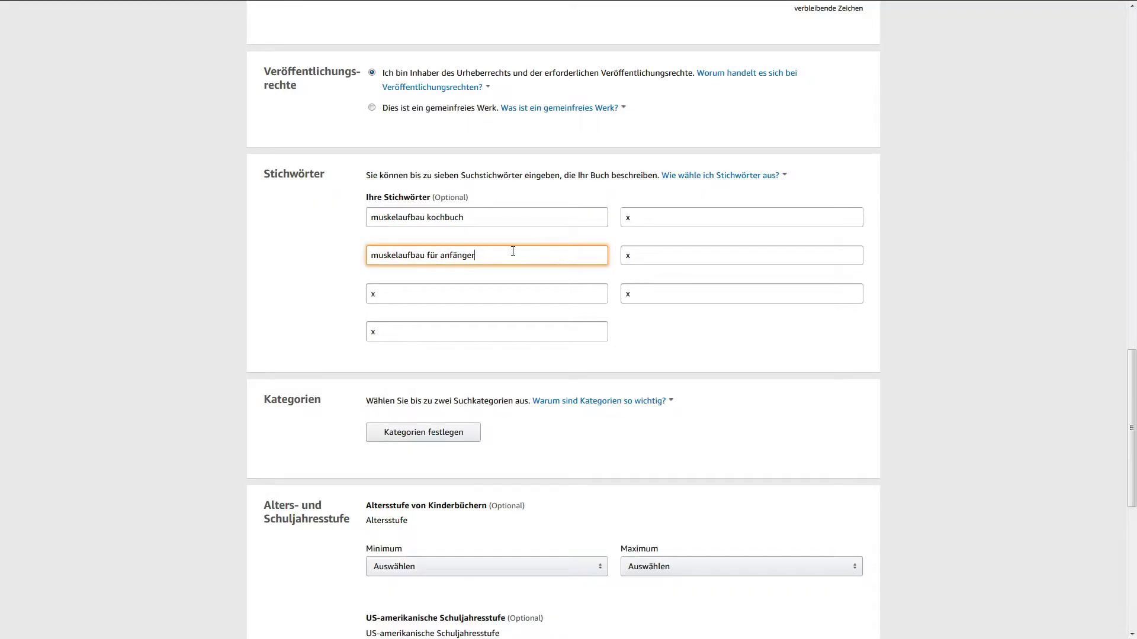
left_click(450, 217)
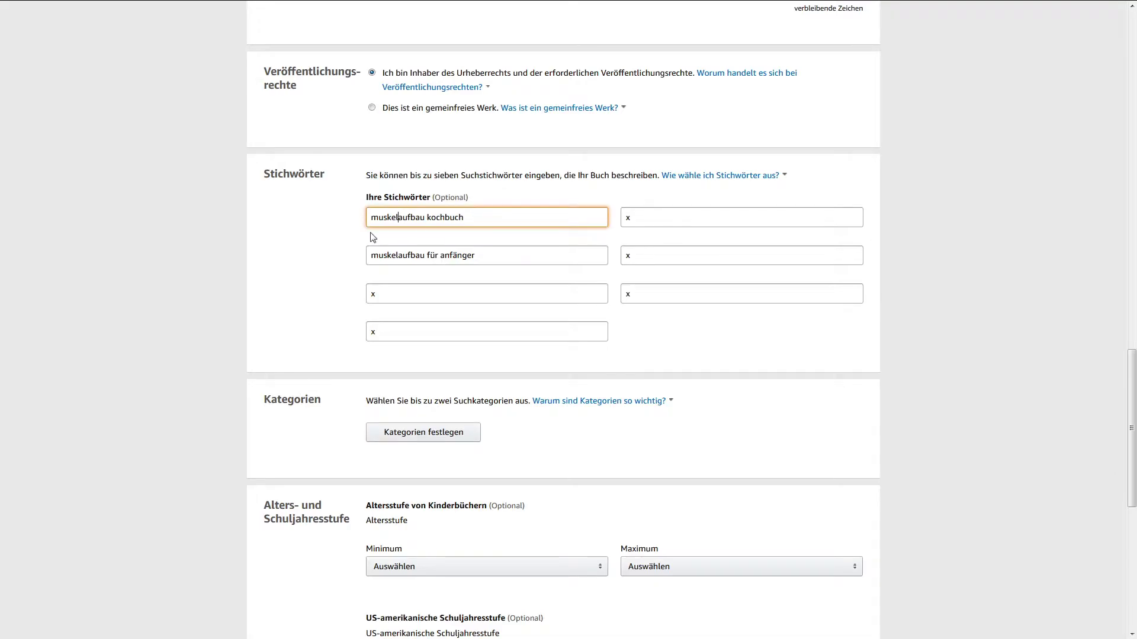
left_click(683, 294)
- Review the book's title, subtitle and description for words already used, and return to the Stichwörter section
scroll(936, 310, "up", 5)
scroll(938, 311, "up", 20)
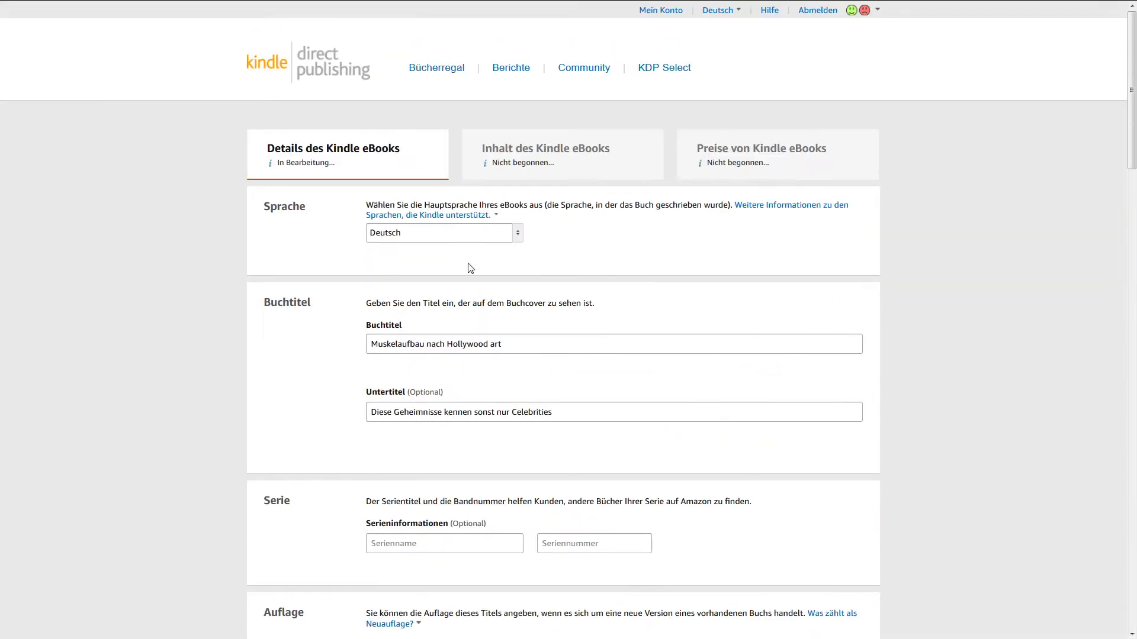
left_click_drag(391, 411, 496, 413)
scroll(538, 385, "down", 6)
scroll(637, 292, "up", 4)
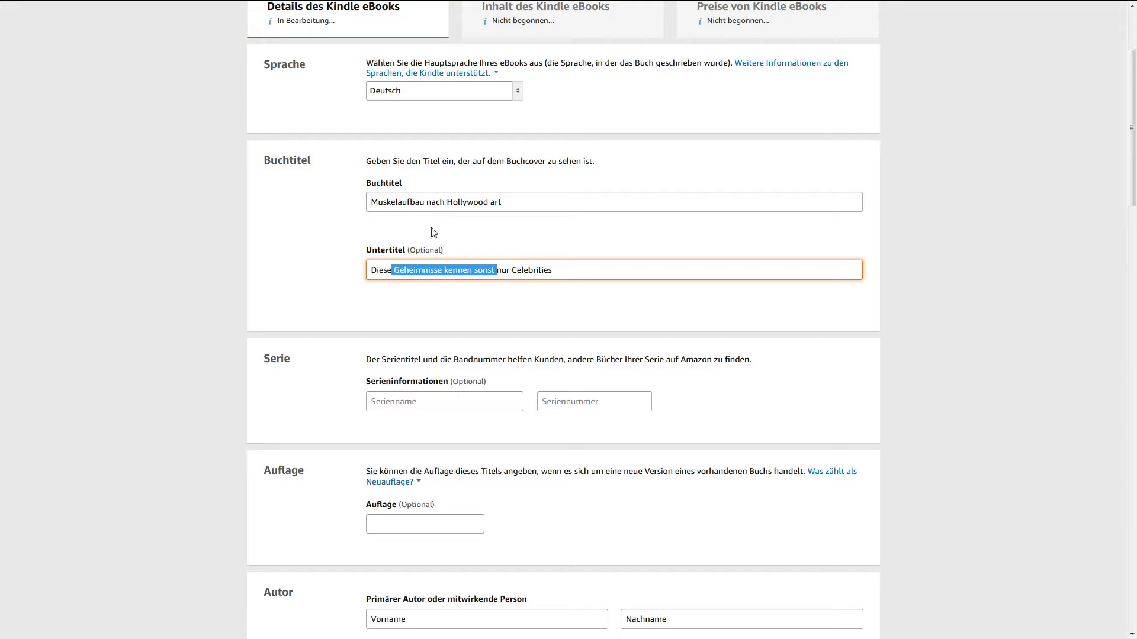
scroll(875, 363, "down", 4)
scroll(912, 343, "down", 3)
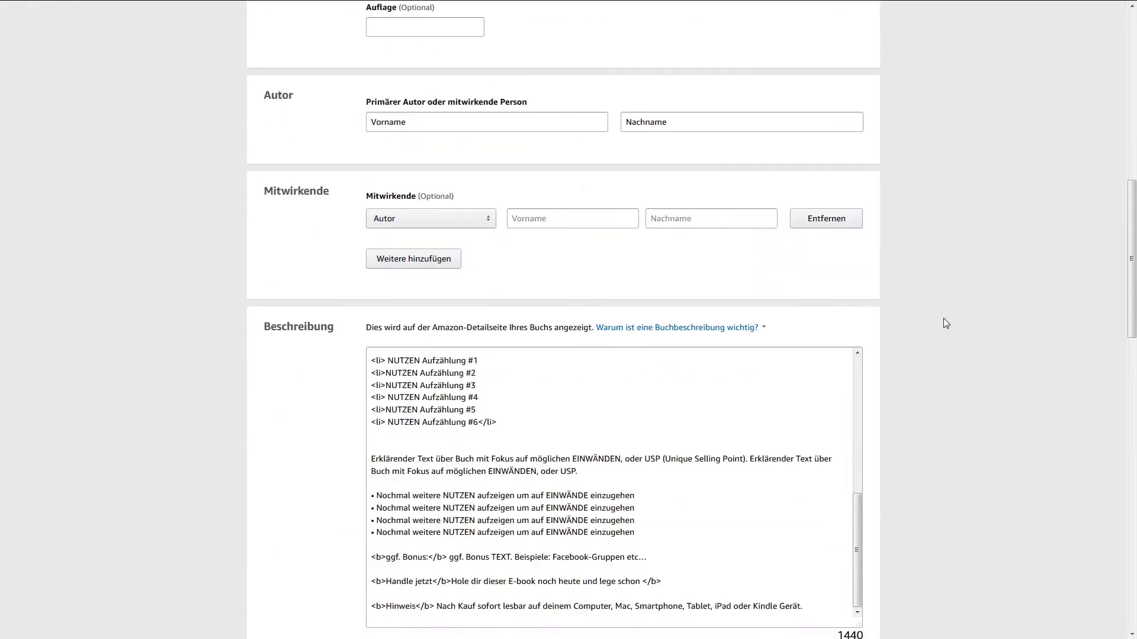
left_click_drag(478, 371, 706, 507)
scroll(994, 277, "down", 9)
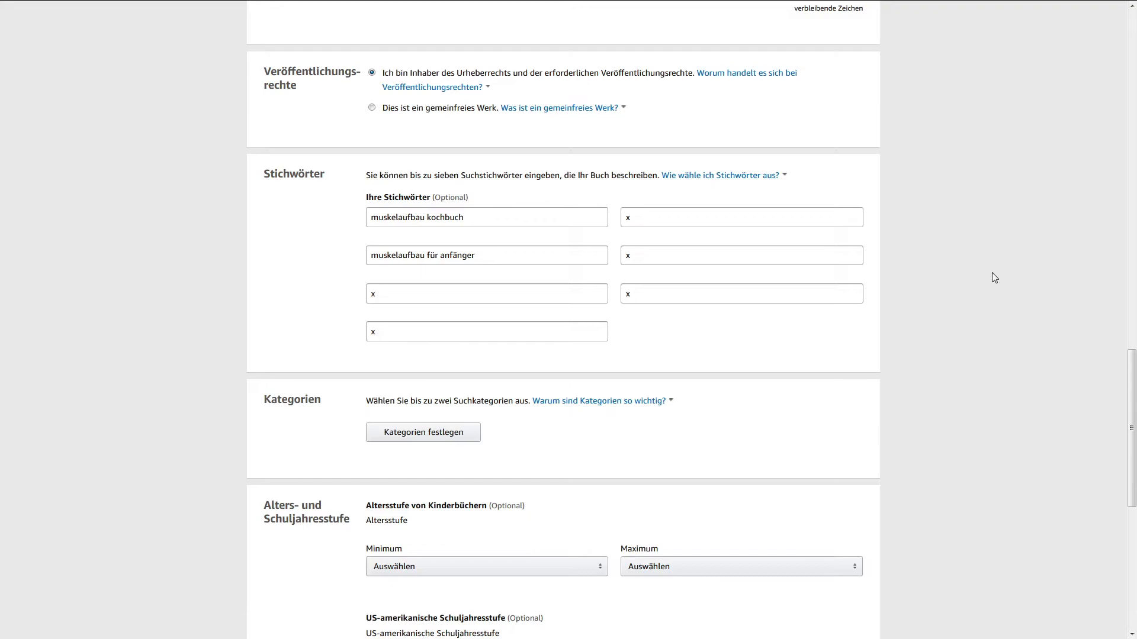
- Rewrite the first keyword as separate words "muskel aufbau koch buch anfänger" and clear the second keyword field
left_click(487, 246)
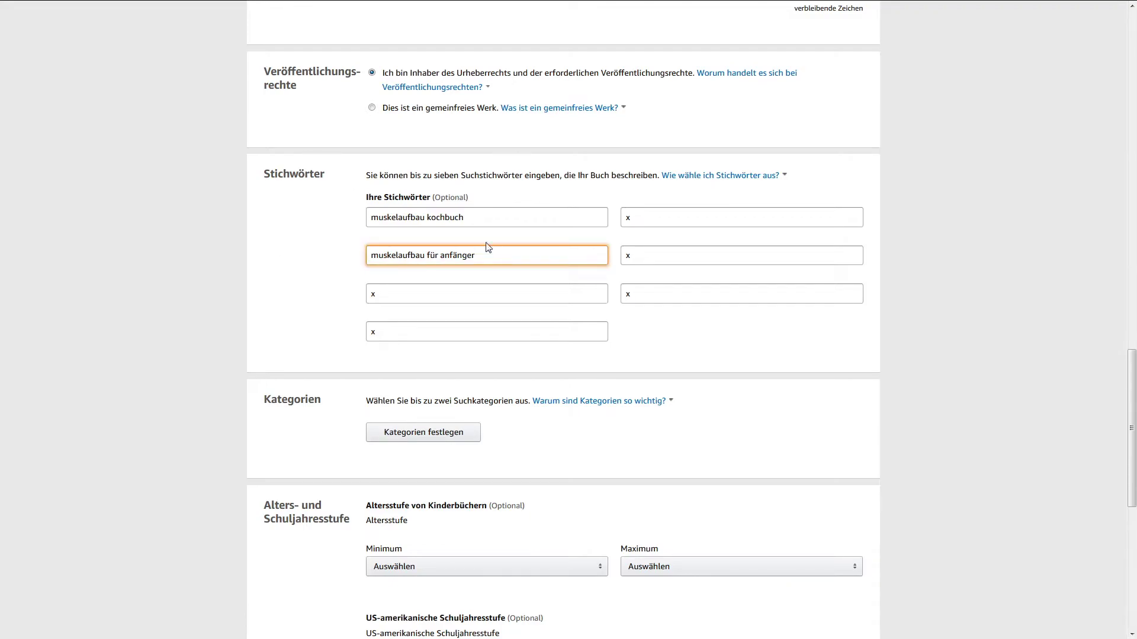
left_click(411, 217)
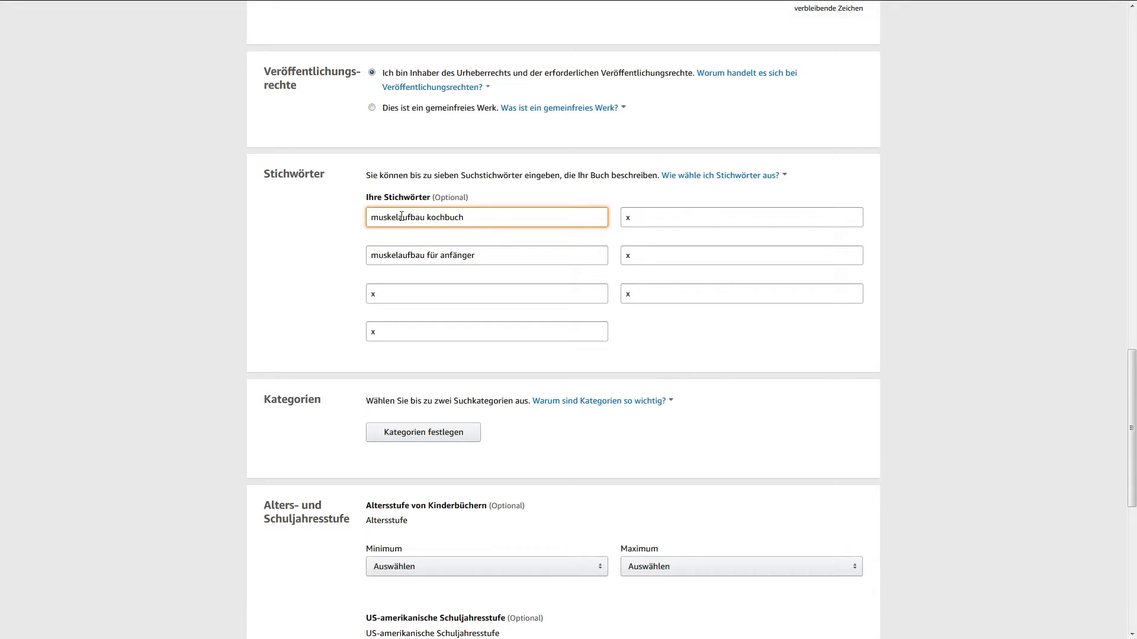
left_click(400, 217)
left_click(448, 219)
left_click_drag(497, 258, 485, 219)
left_click_drag(471, 257, 338, 246)
key("ctrl+x")
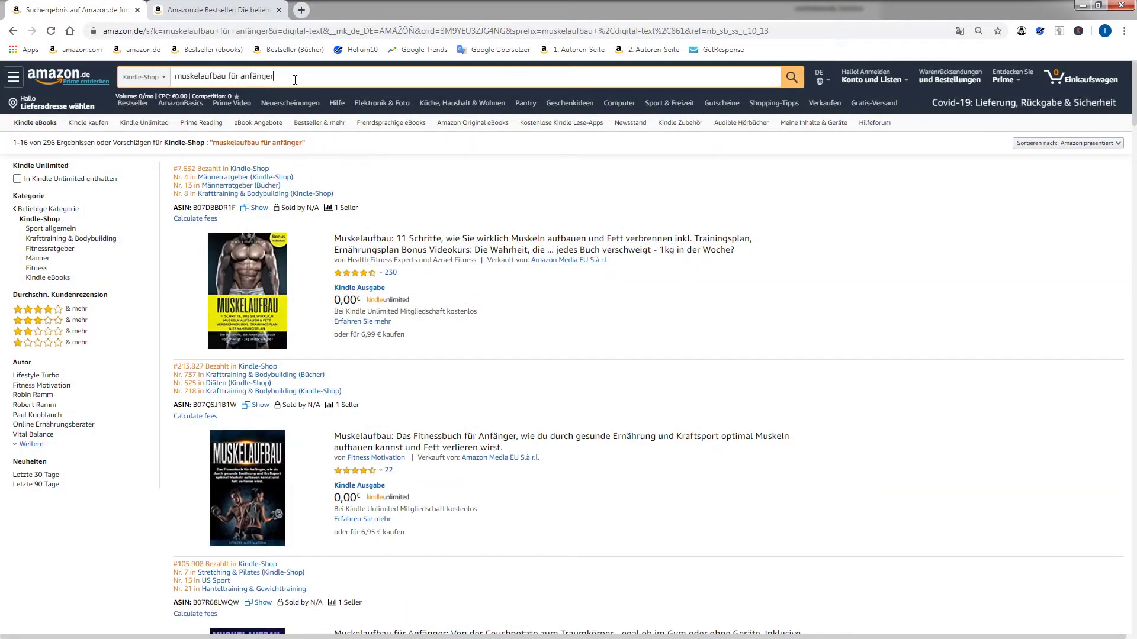
- Shorten the Amazon search to "muskelaufbau" for further suggestions and append "frauen" to the first keyword
left_click_drag(296, 75, 229, 76)
key("BackSpace")
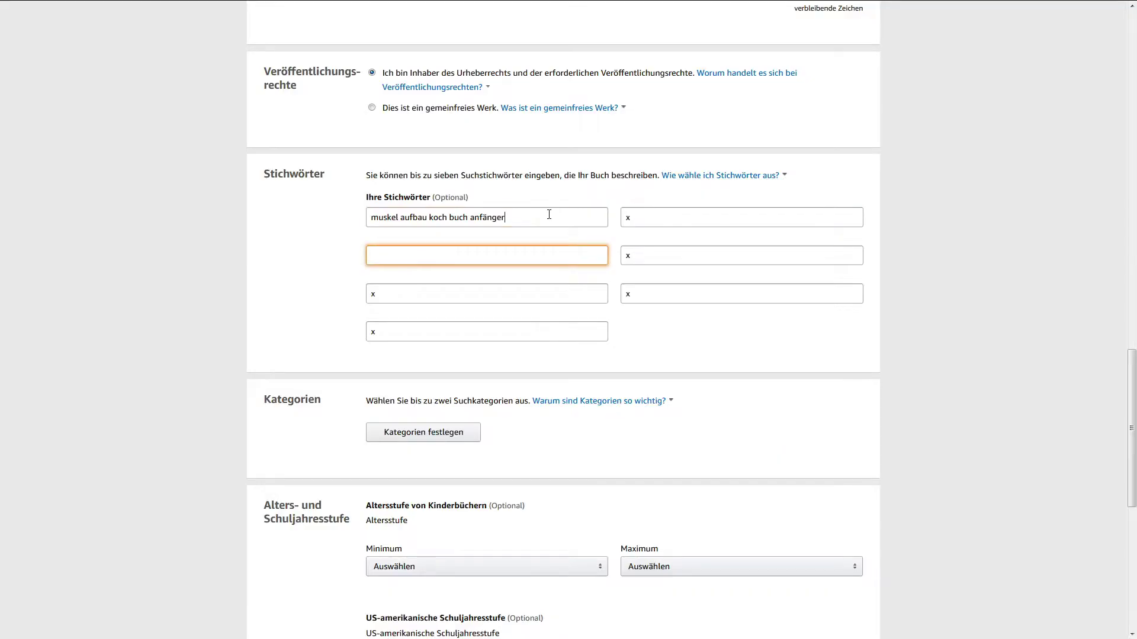
left_click(554, 222)
type("frauen")
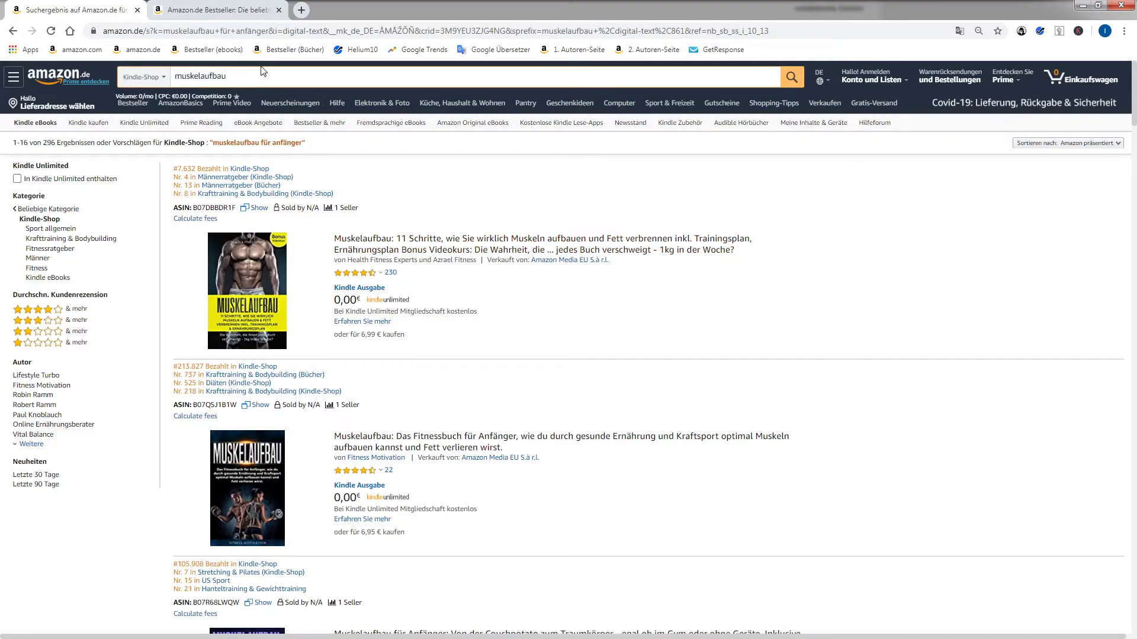
- Check the Amazon suggestions for "muskelaufbau" again and append "vegan xxxx" to the first keyword
scroll(517, 172, "down", 1)
scroll(518, 172, "up", 1)
left_click(254, 76)
key("BackSpace")
key("BackSpace")
key("BackSpace")
key("BackSpace")
key("BackSpace")
key("BackSpace")
key("BackSpace")
key("BackSpace")
key("BackSpace")
key("BackSpace")
key("BackSpace")
key("BackSpace")
key("BackSpace")
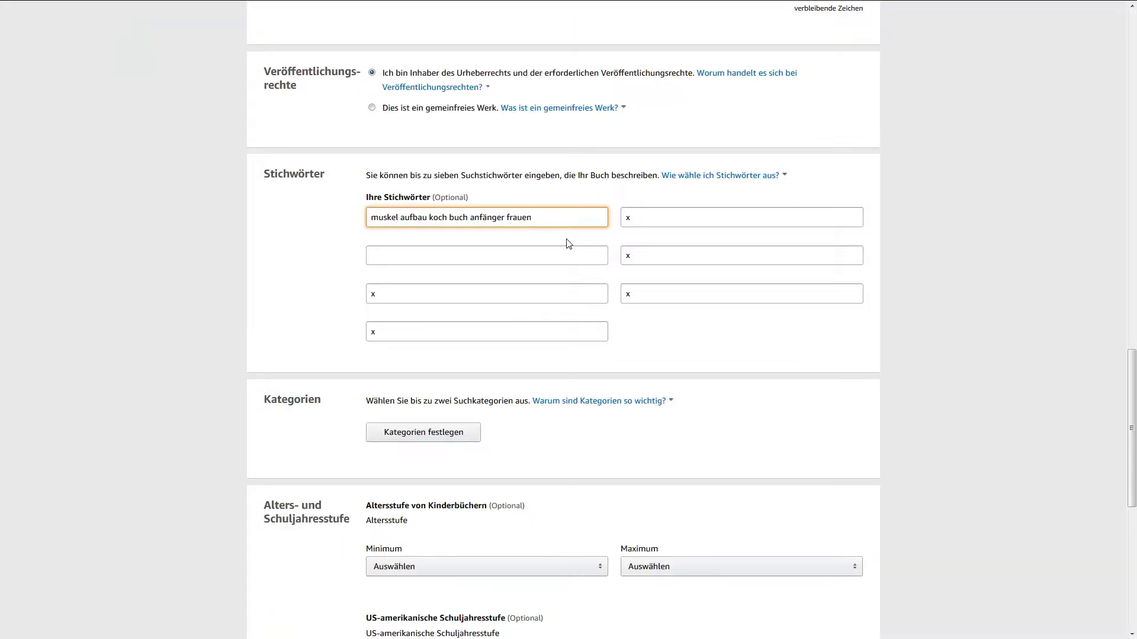
type("egan xxxx")
- Fill the second keyword field with a long run of x placeholder characters
left_click(538, 253)
type("xxxxxxxxxxxx")
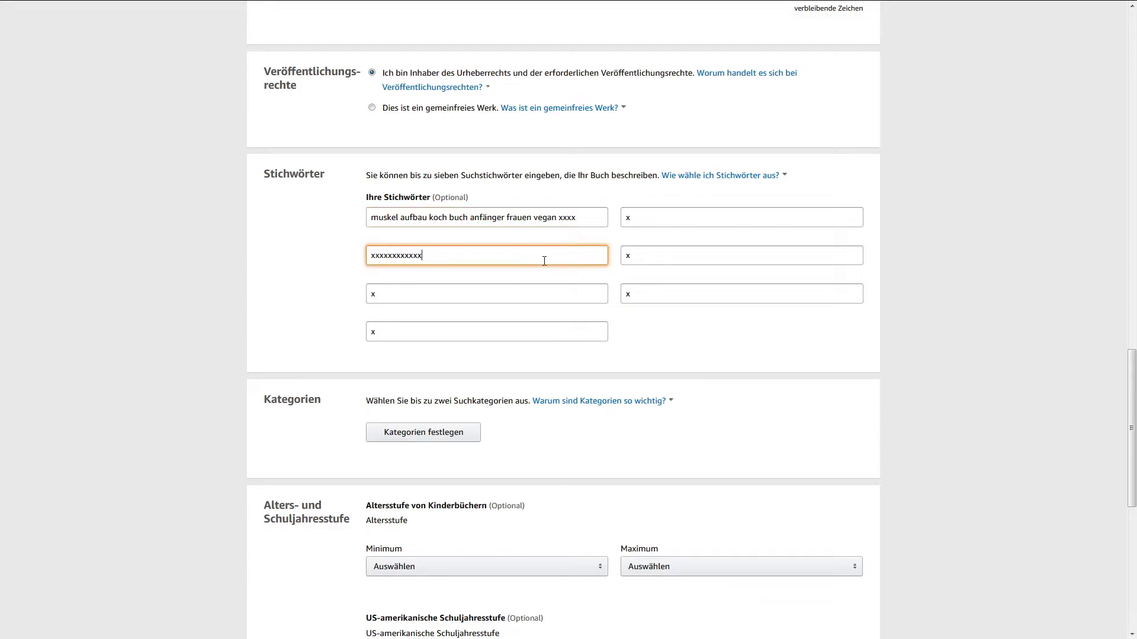
type("xxxxxxxxxxxxxxxxxxxxxxxxxxxxxxxxxxxxxxxxxxxxxxxxxxxxxxxxxxxxxxxxxxxxx")
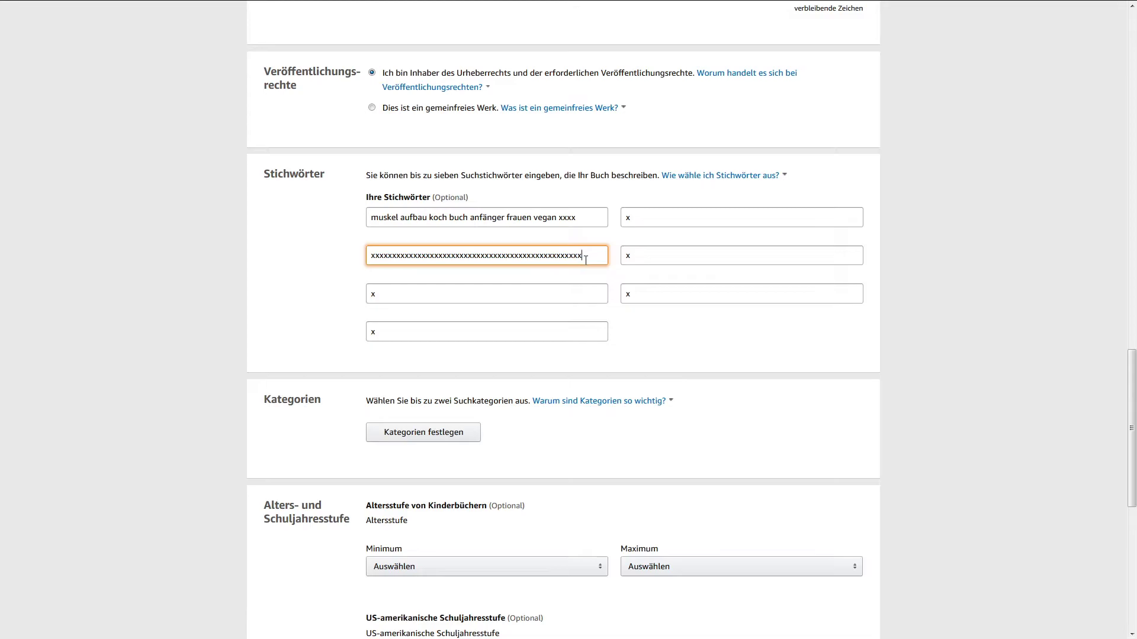
- Clear the second keyword field and remove the trailing "xxxx" from the first keyword
left_click_drag(589, 255, 253, 226)
key("BackSpace")
left_click(578, 217)
key("BackSpace")
key("BackSpace")
key("BackSpace")
key("BackSpace")
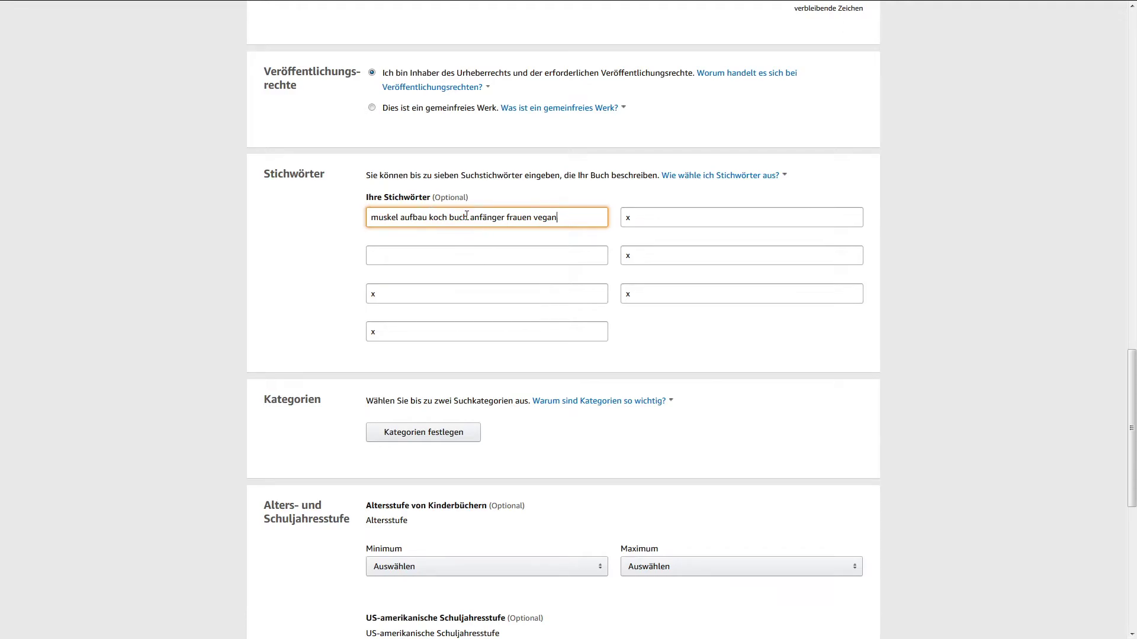
- Join the first keyword's words into "muskelaufbau kochbuch", then separate them again as "muskel aufbau koch buch"
left_click_drag(467, 216, 364, 217)
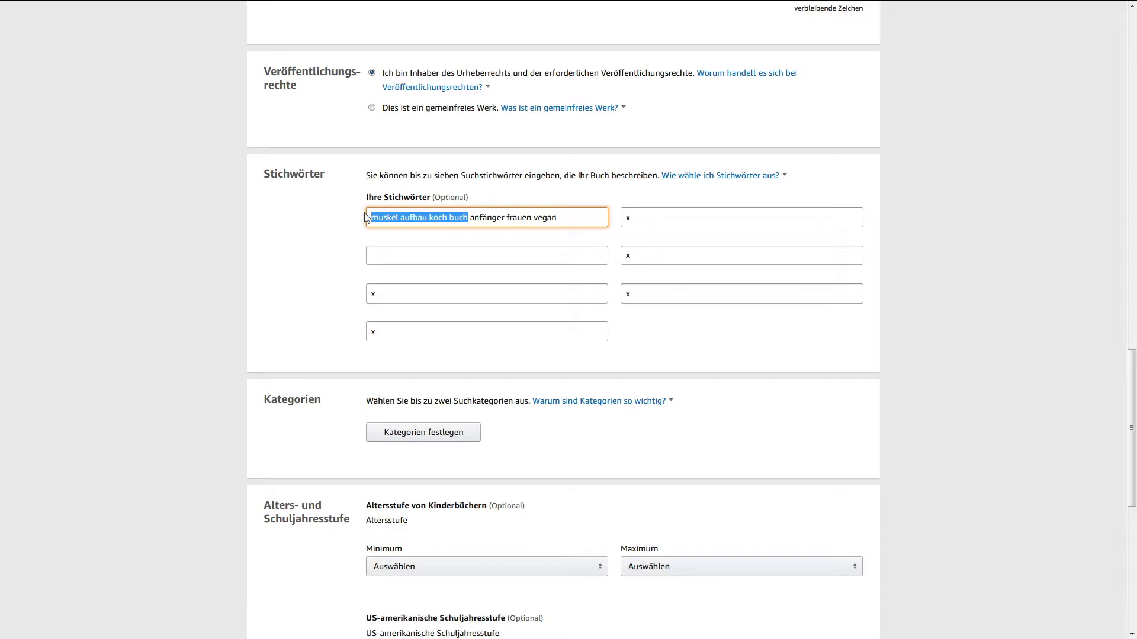
left_click(421, 215)
left_click(398, 217)
key("BackSpace")
left_click(446, 217)
key("Delete")
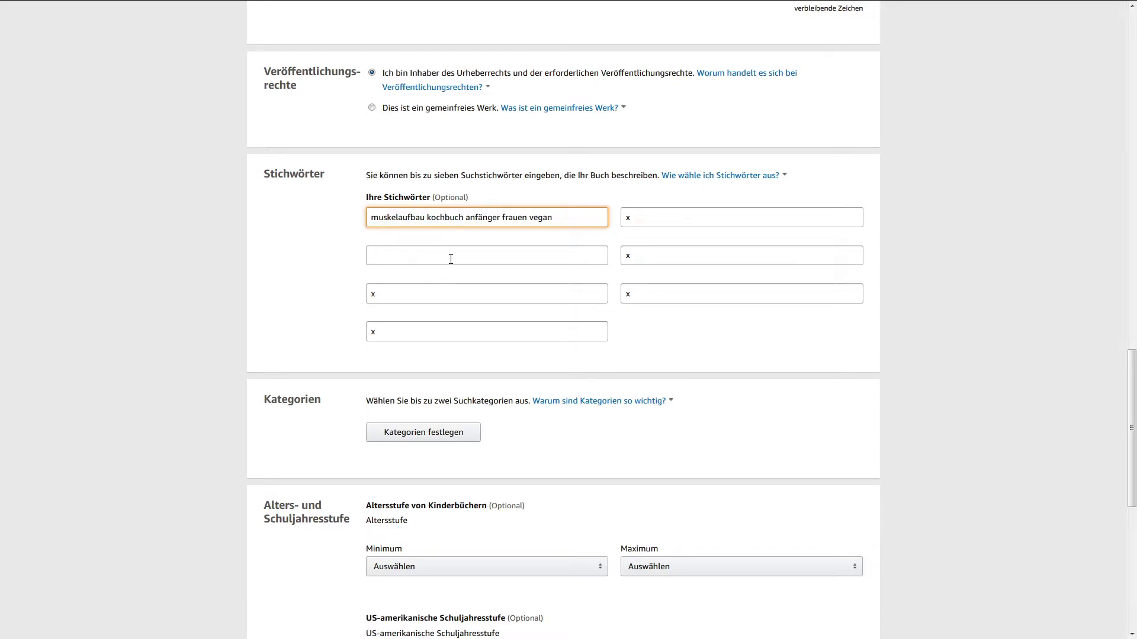
left_click(399, 217)
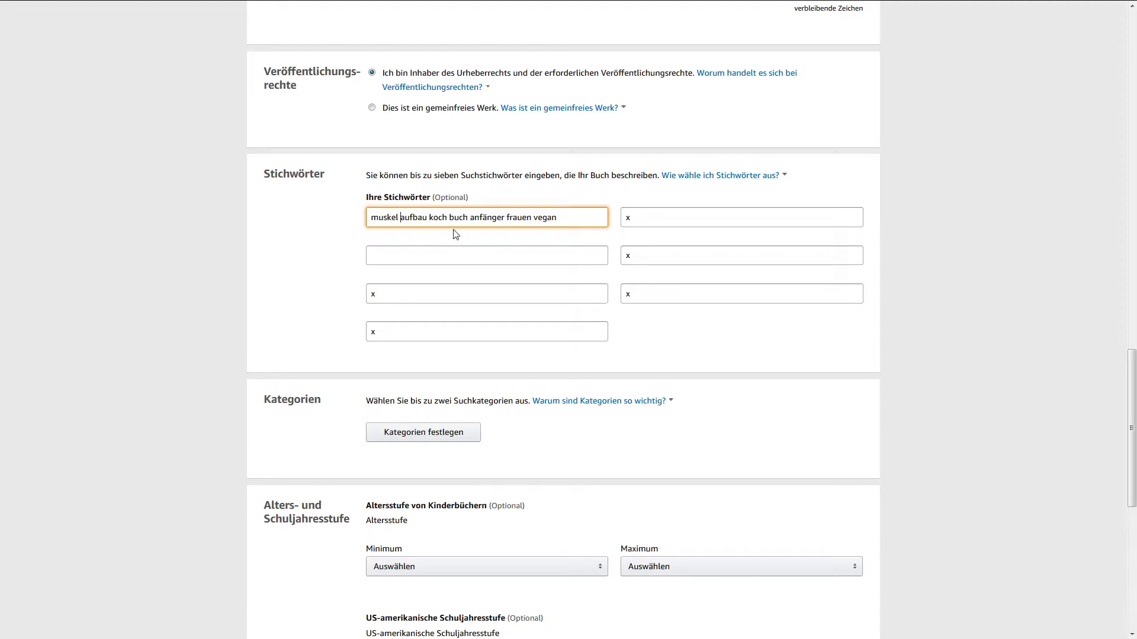
- Fill the empty second keyword field up to its character limit with placeholder x characters
left_click(535, 258)
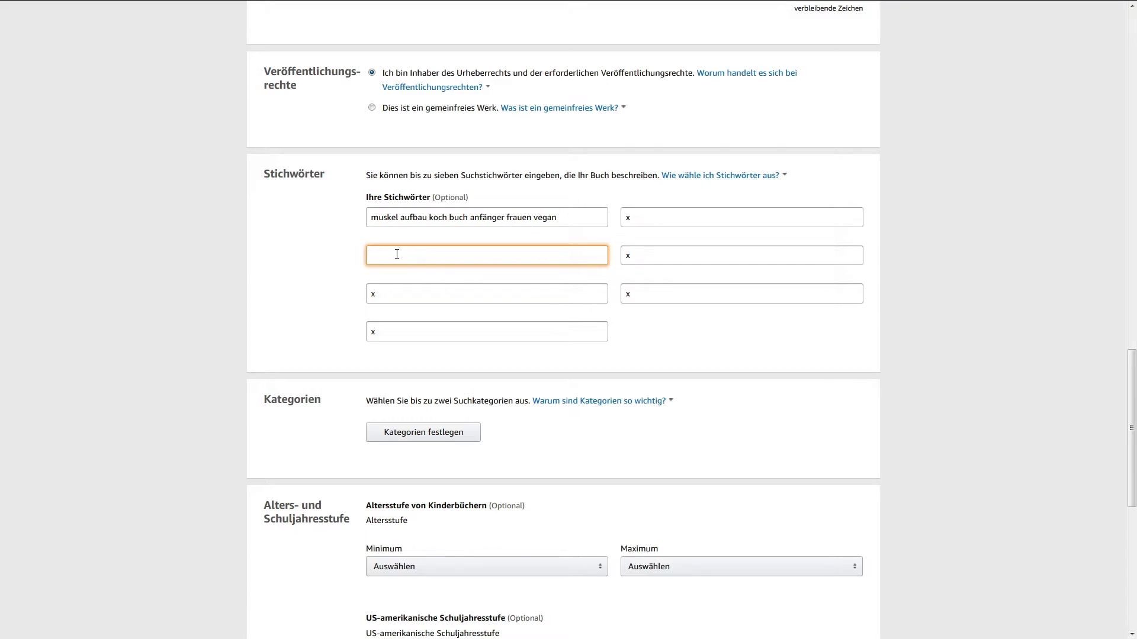
type("xxxxxxxxxxxxxxxxxxxxxxxxxxxxxxxxxxxxxxxxxxxxxxxxxx")
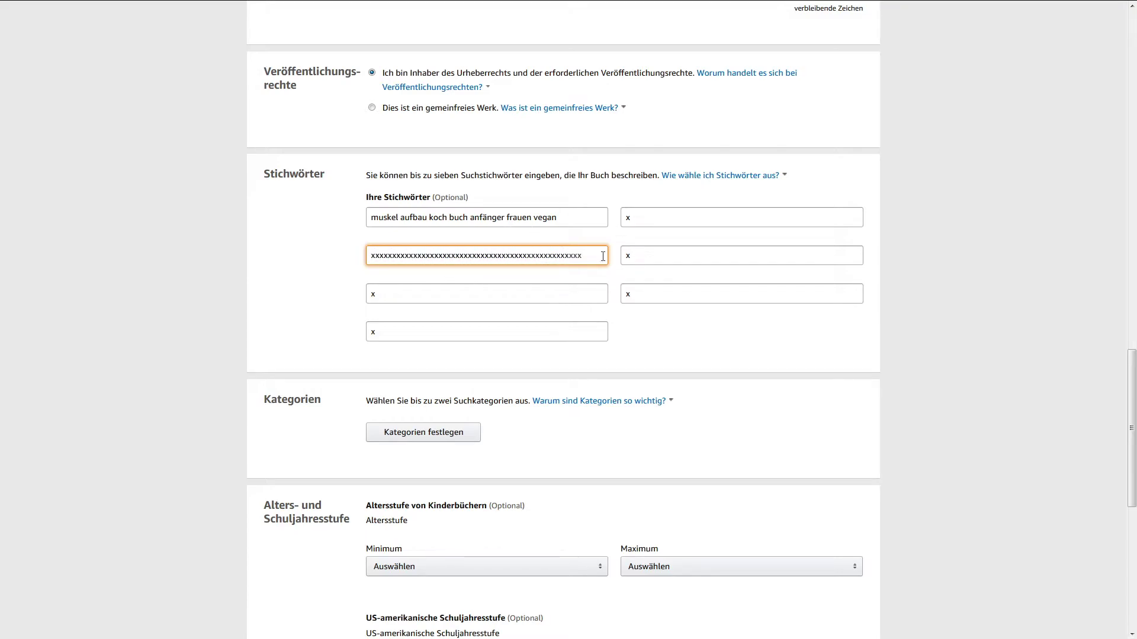
- Copy the x placeholder string from the second keyword field into the five keyword fields that hold only a single x
left_click_drag(603, 255, 282, 246)
key("ctrl+c")
double_click(444, 296)
key("ctrl+v")
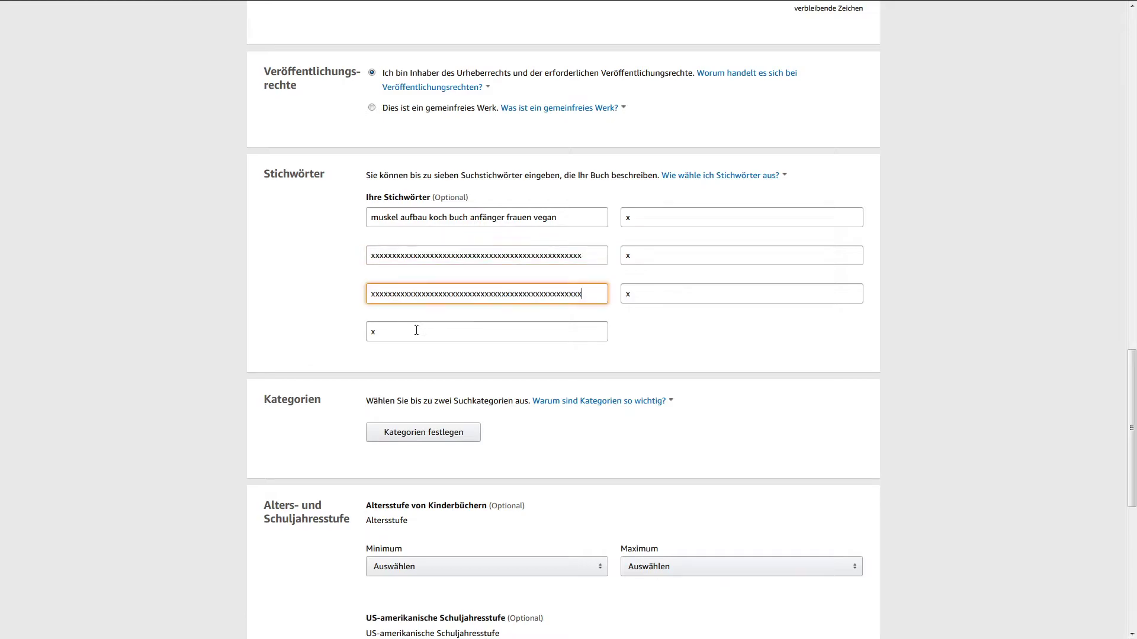
double_click(418, 329)
key("ctrl+v")
double_click(634, 292)
key("ctrl+v")
double_click(636, 256)
key("ctrl+v")
double_click(634, 217)
key("ctrl+v")
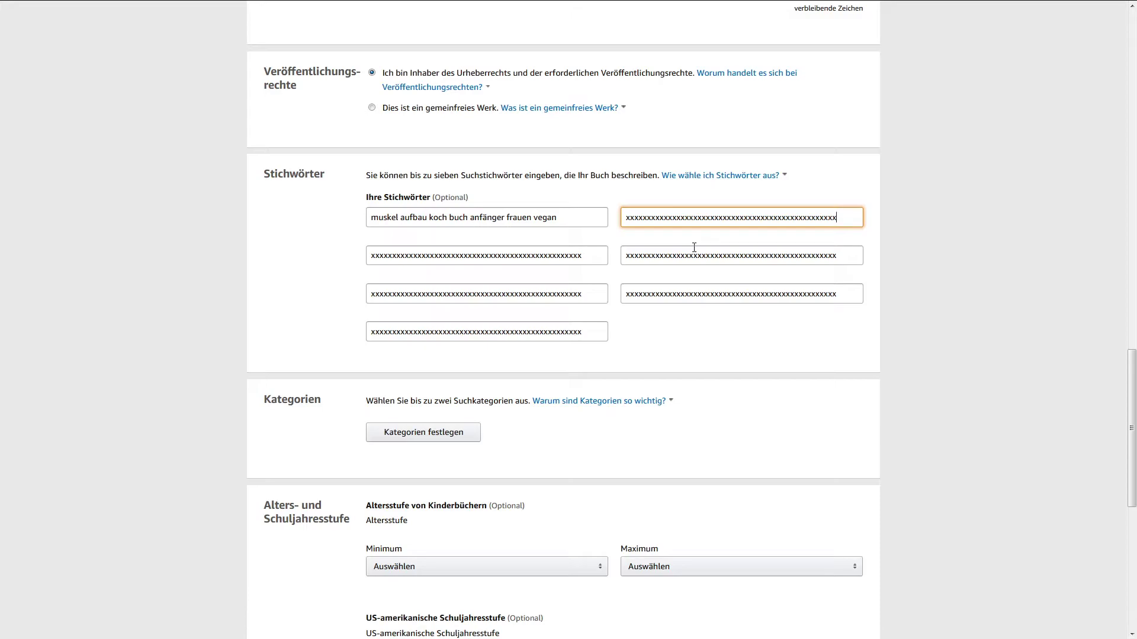
- Join "muskel aufbau" in the first keyword into the single word "muskelaufbau"
left_click(400, 218)
key("BackSpace")
- Replace the words after "muskelaufbau" in the first keyword with "für frauen"
left_click_drag(567, 217, 431, 218)
key("BackSpace")
type("für")
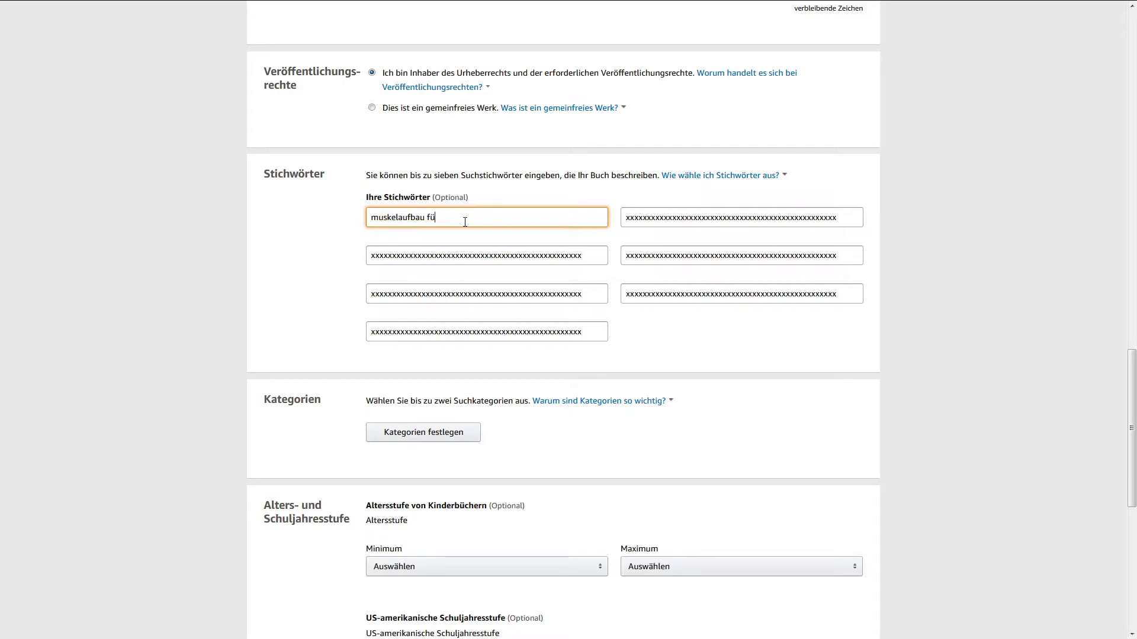
type(" frauen")
left_click(503, 256)
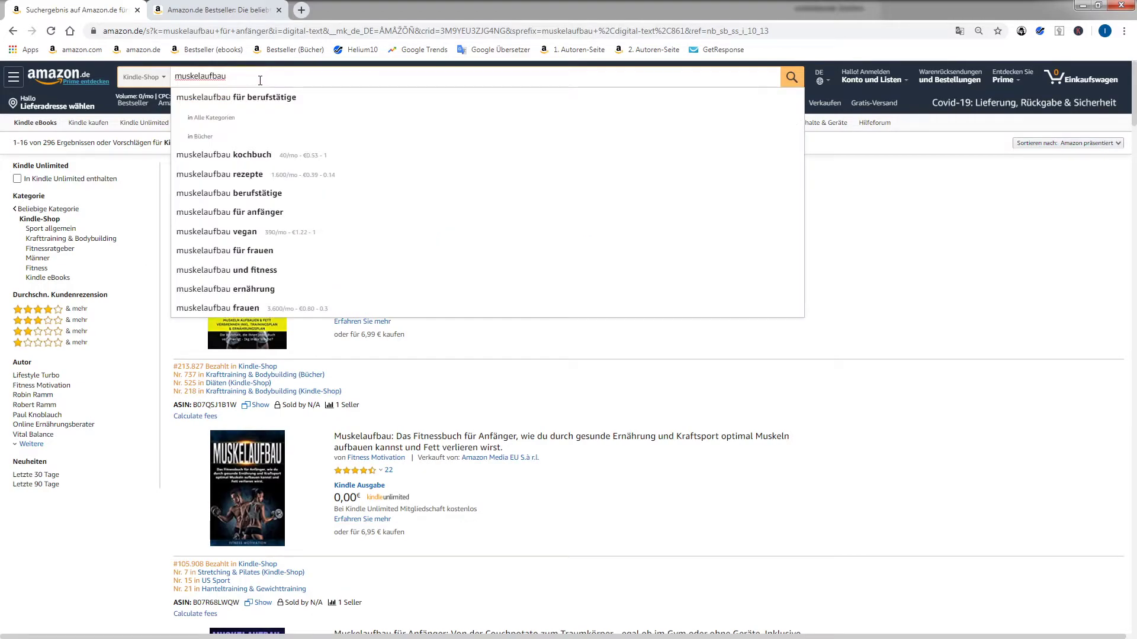
- Switch to Amazon and search the Kindle shop for the suggestions "muskelaufbau für berufstätige" and "muskelaufbau für frauen"
left_click(261, 97)
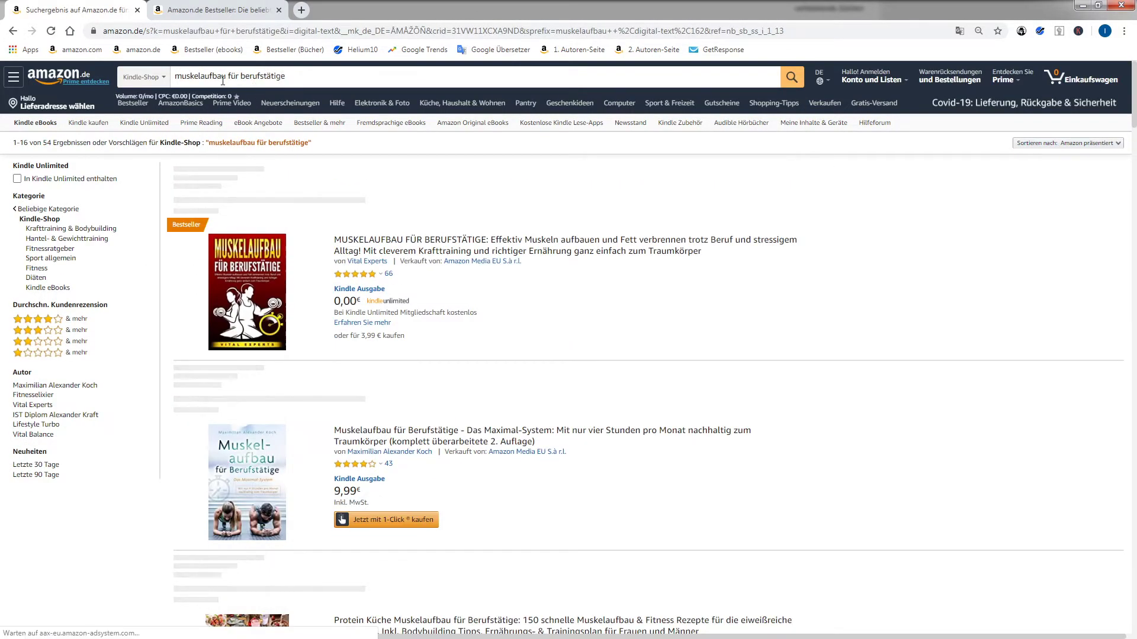
left_click(305, 77)
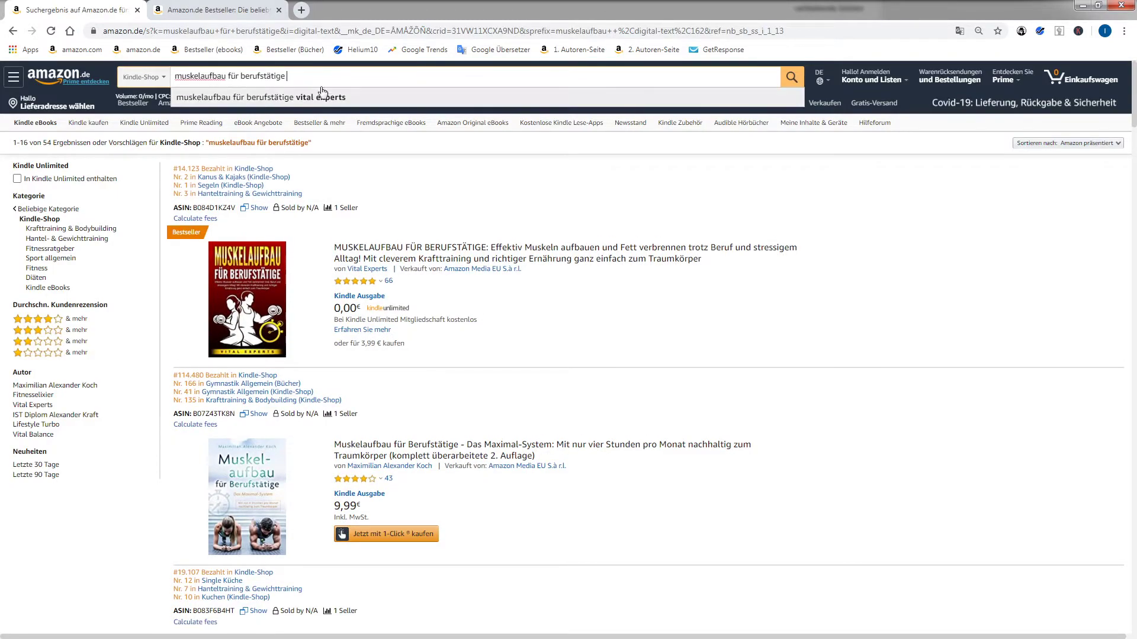
key("ctrl+BackSpace")
left_click(267, 173)
left_click(279, 76)
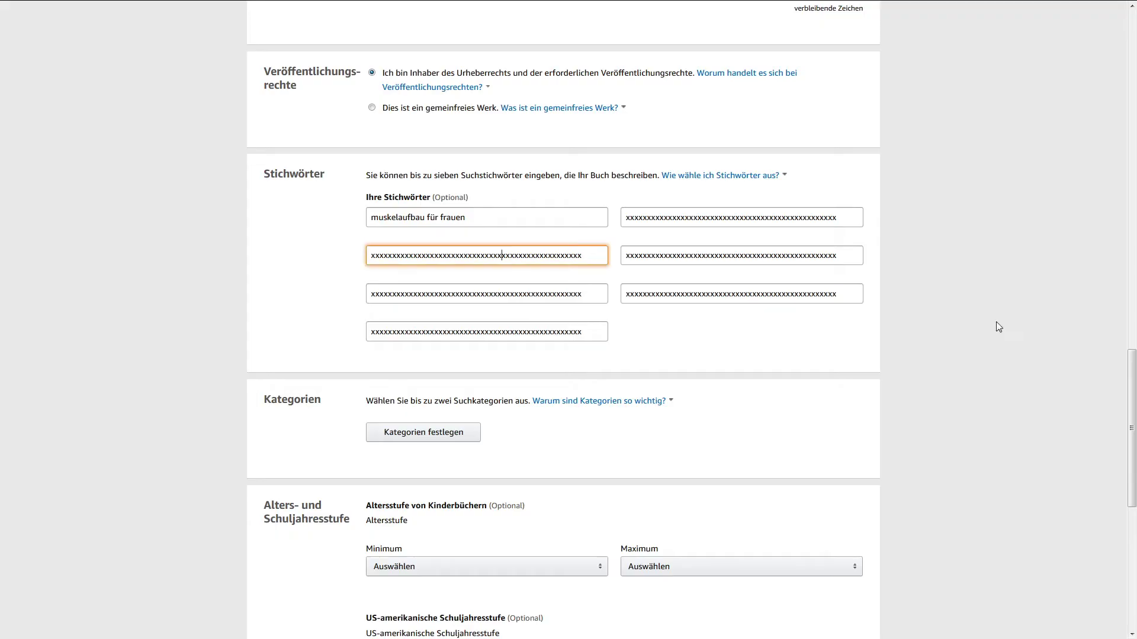
- Back in the KDP form, undo the "für frauen" replacement in the first keyword
left_click(423, 219)
key("ctrl+z")
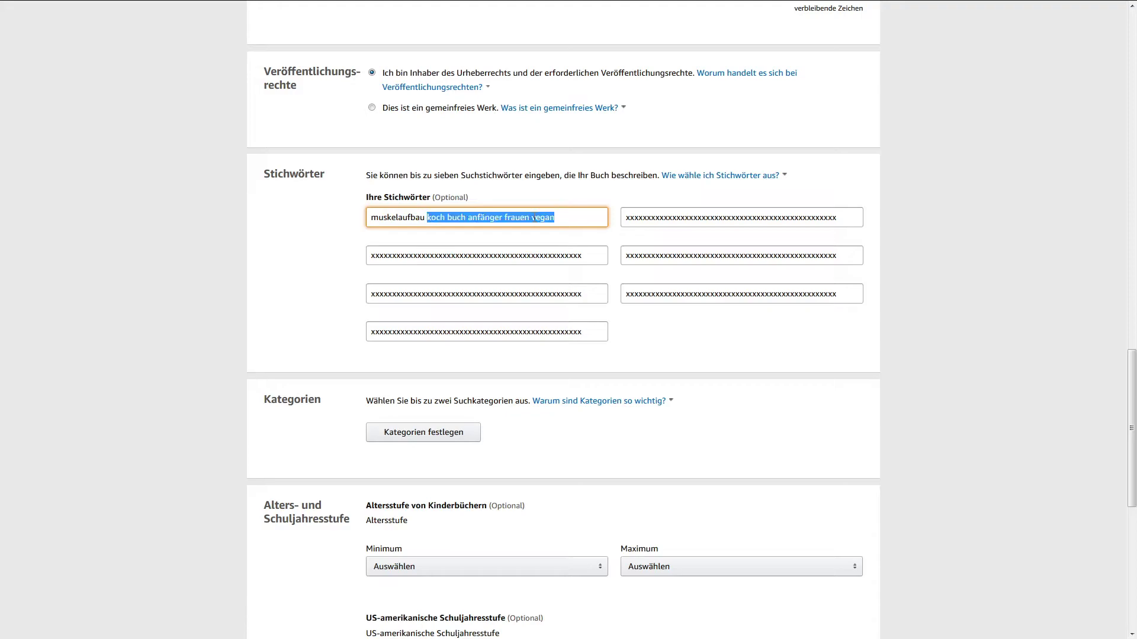
left_click(465, 255)
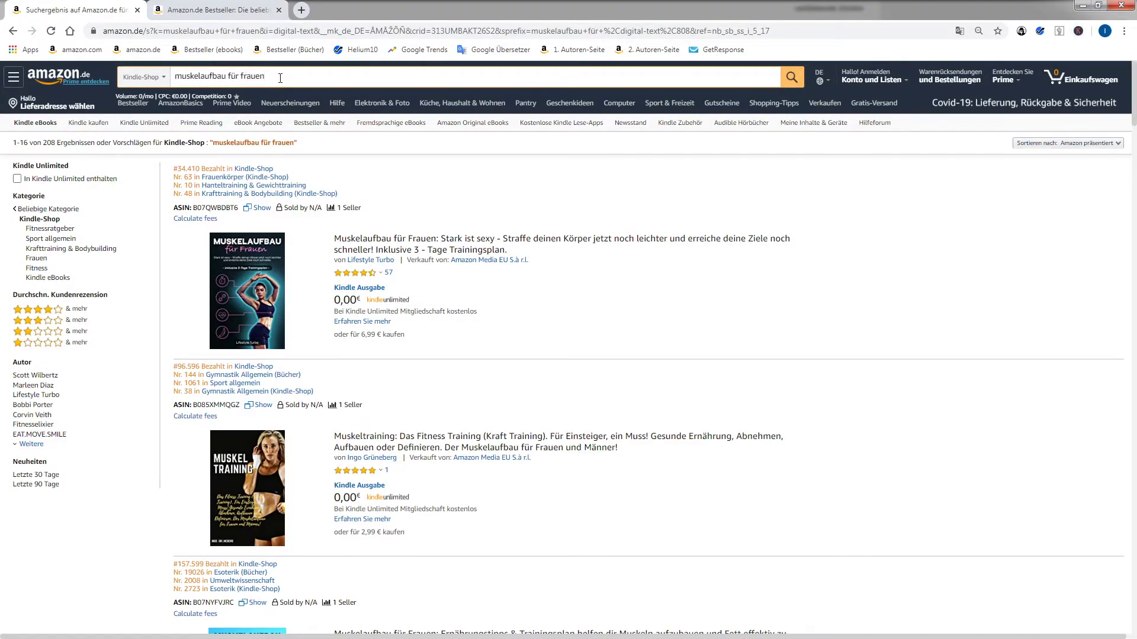
- Check the search volume of "muskelaufbau für frauen" on Amazon and run that Kindle shop search again
left_click_drag(280, 77, 239, 80)
left_click_drag(138, 96, 149, 96)
left_click(226, 77)
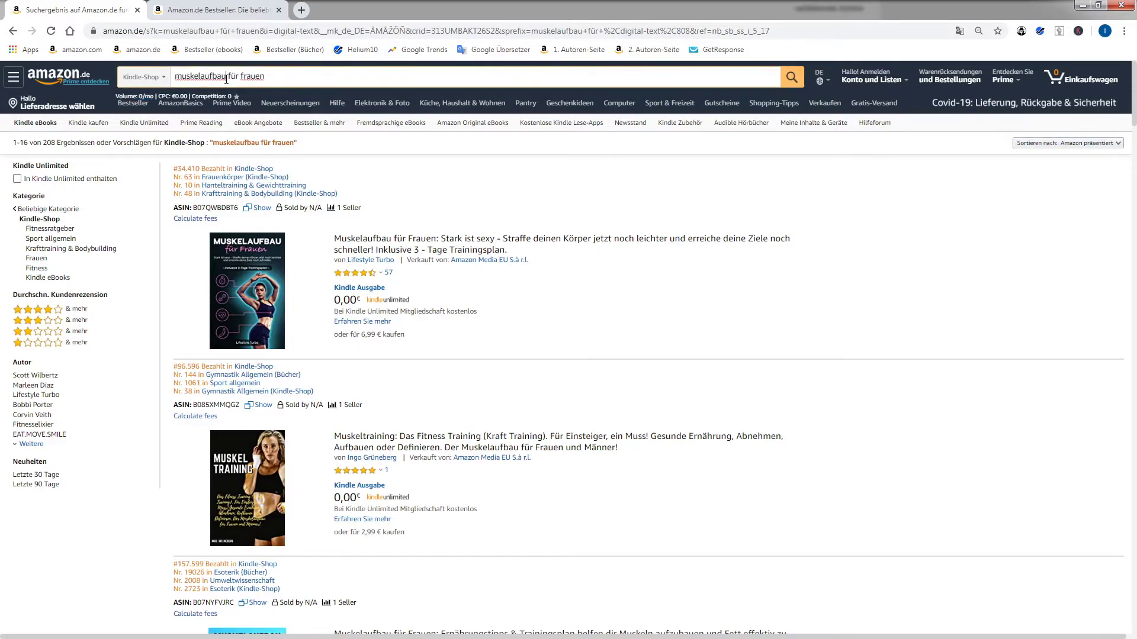
left_click(783, 75)
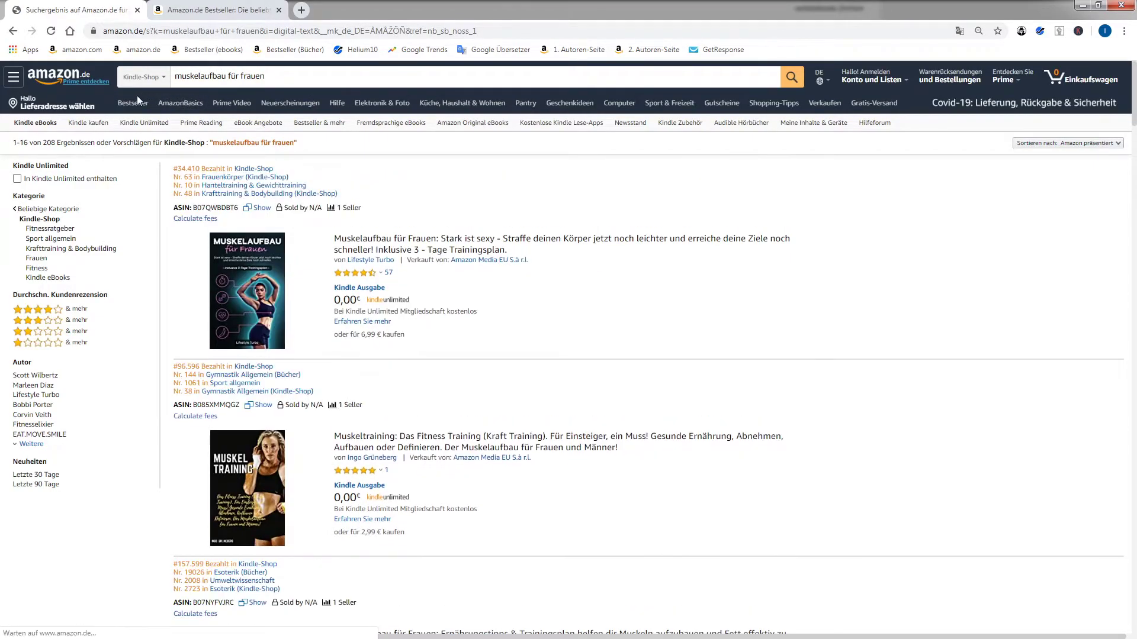
- Shorten the Amazon search to "muskelaufbau", run it in the Kindle shop and check its search volume
left_click(201, 83)
left_click_drag(264, 78, 227, 80)
key("BackSpace")
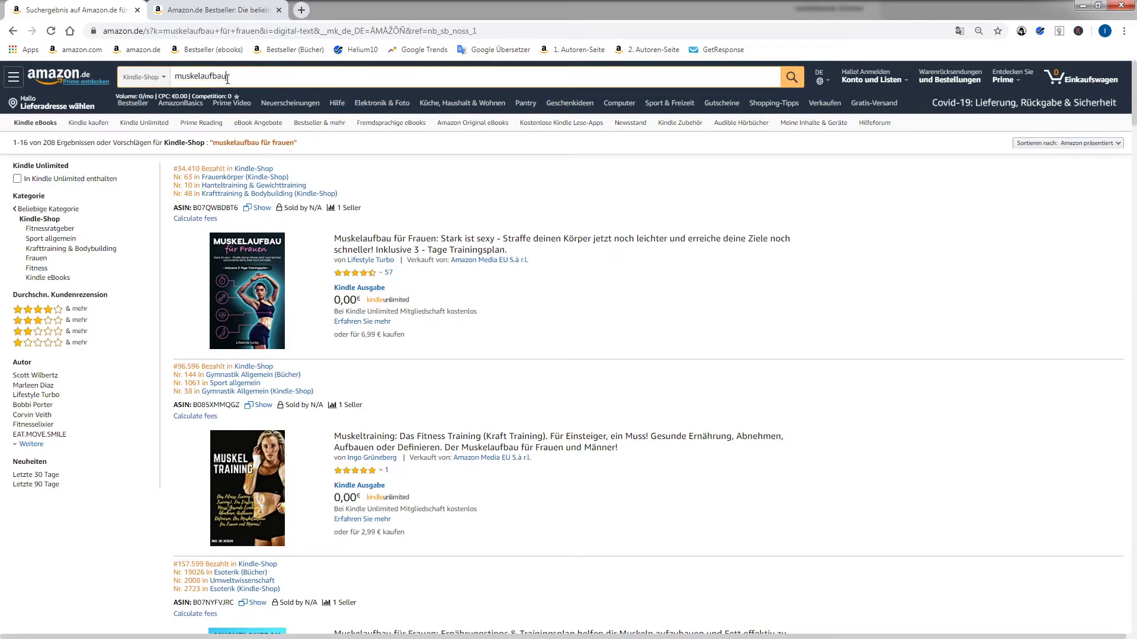
left_click(235, 160)
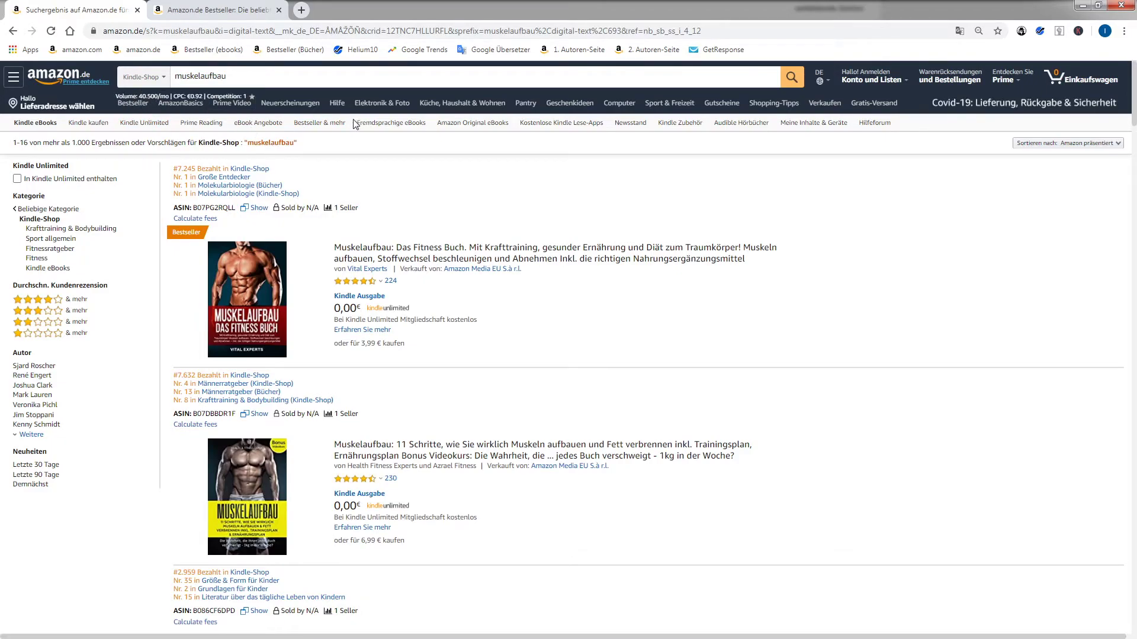
left_click(238, 78)
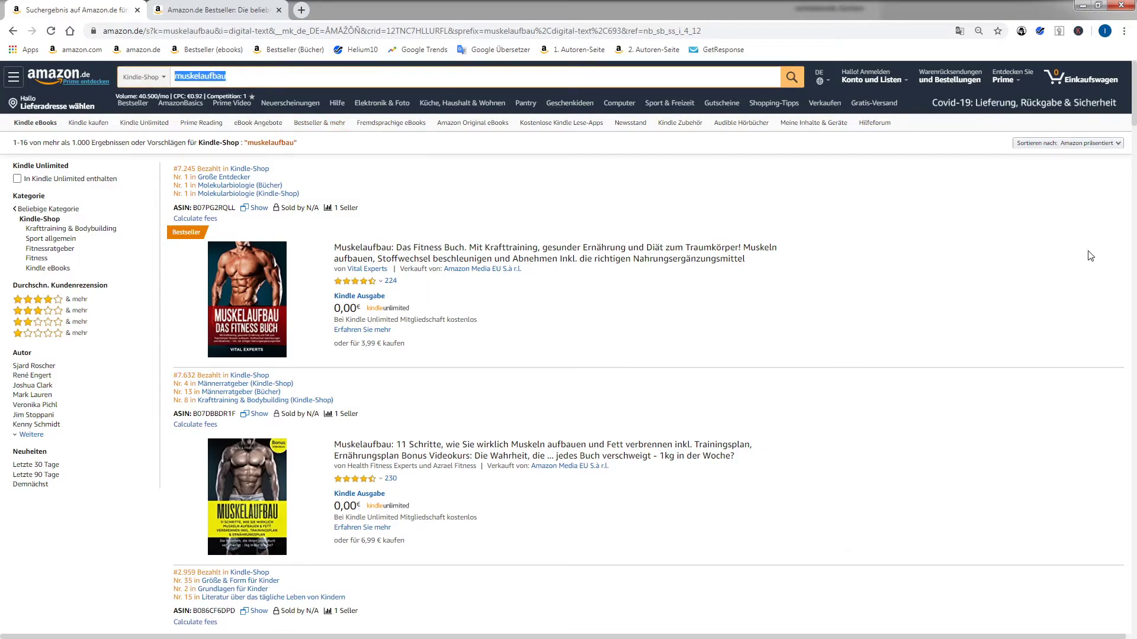
left_click(259, 76)
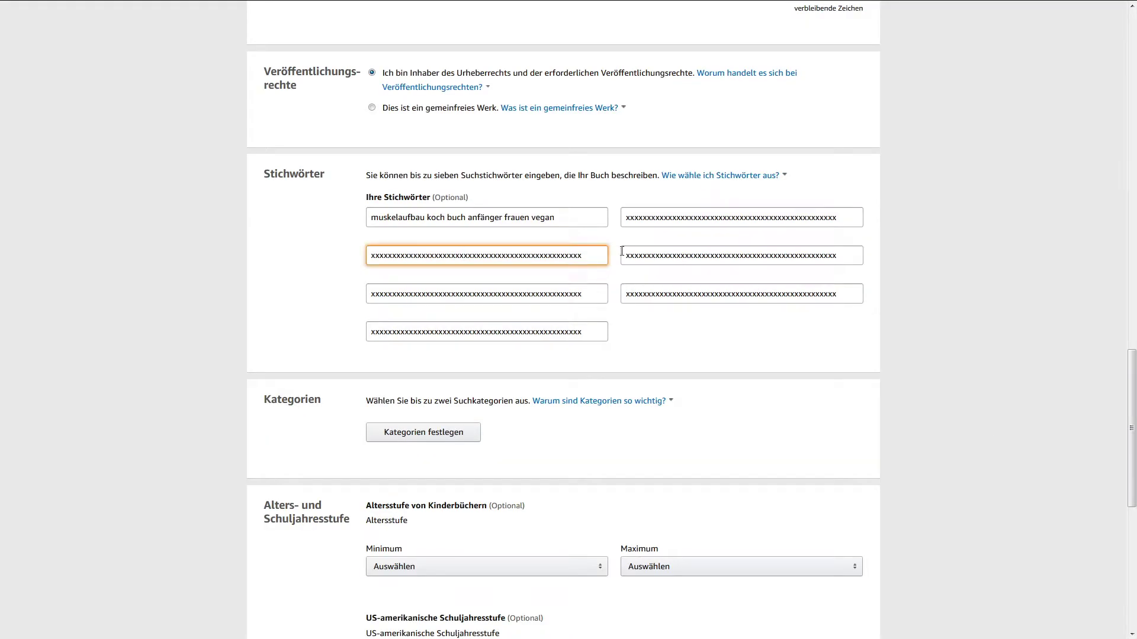
- Look through the Kindle shop results for "muskelaufbau" for further keyword ideas in the book titles
key("shift+Tab")
key("shift+Tab")
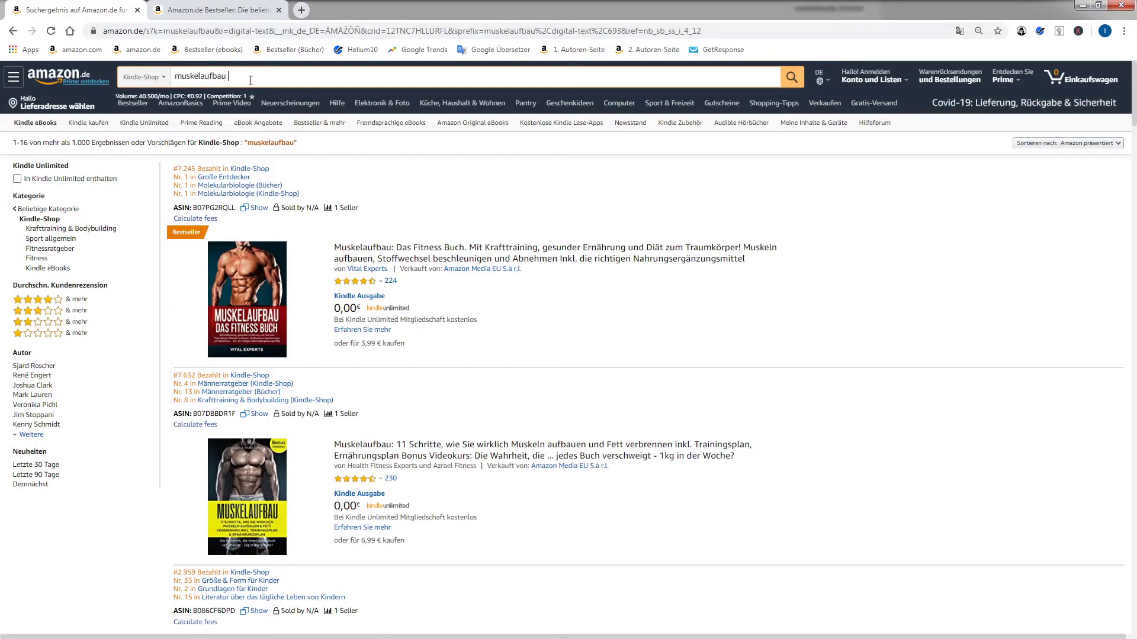
scroll(432, 249, "down", 10)
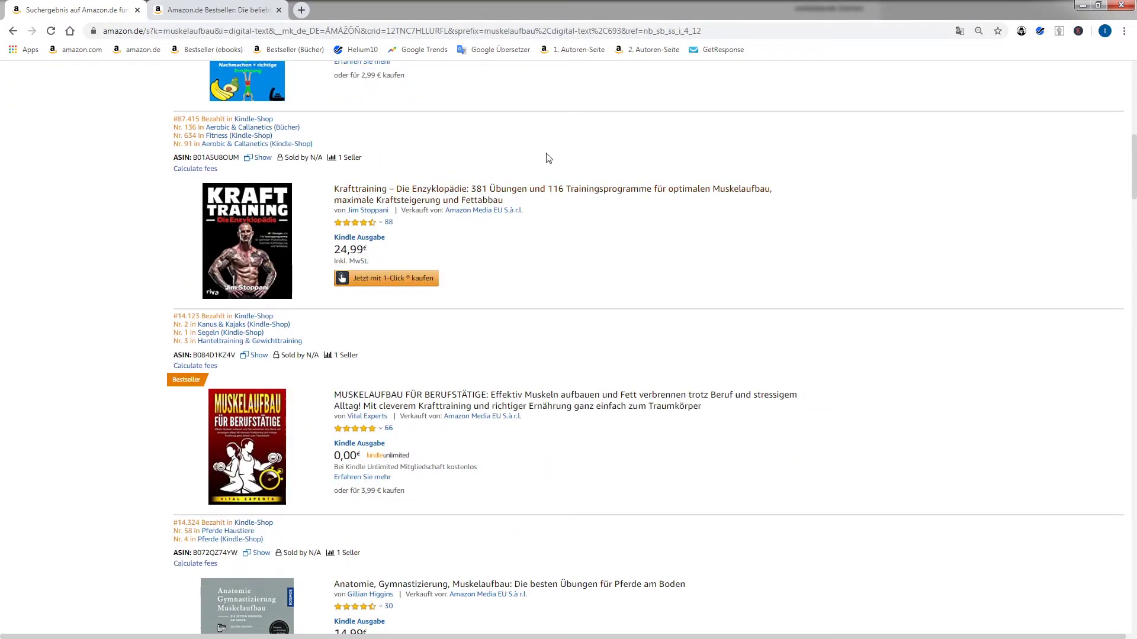
scroll(330, 287, "up", 2)
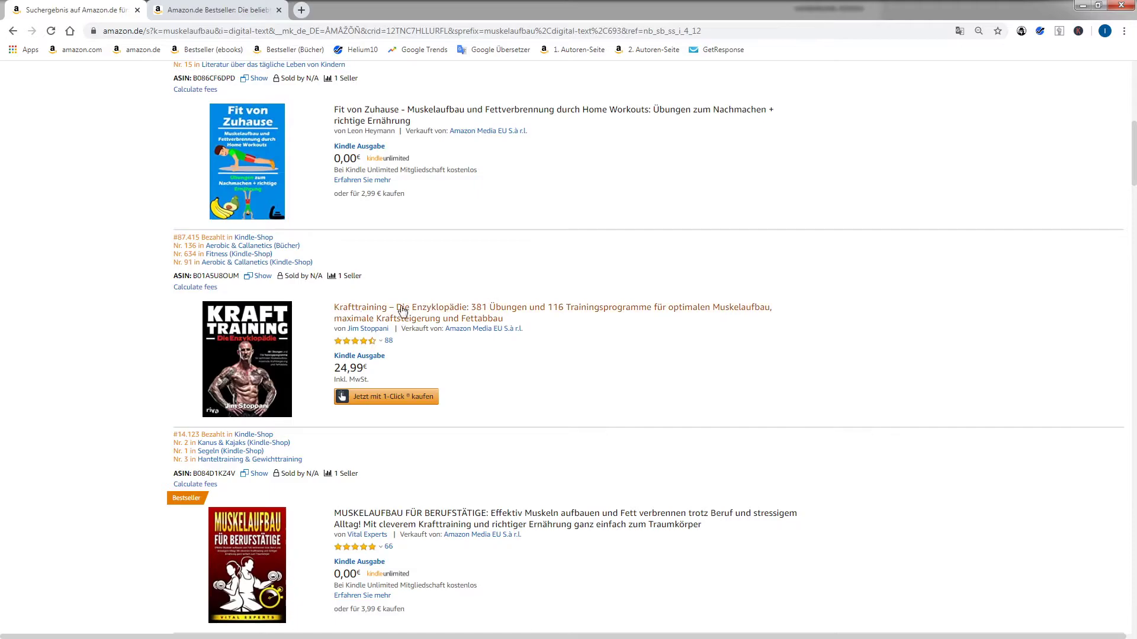
scroll(414, 194, "up", 8)
scroll(384, 261, "up", 2)
scroll(358, 435, "down", 7)
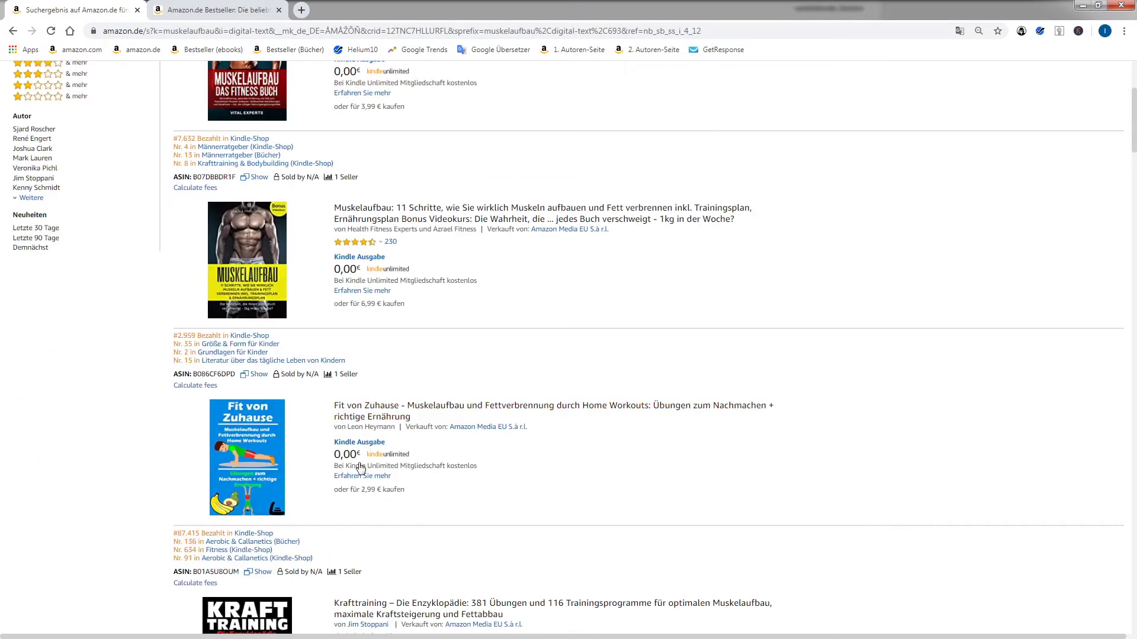
scroll(357, 425, "up", 7)
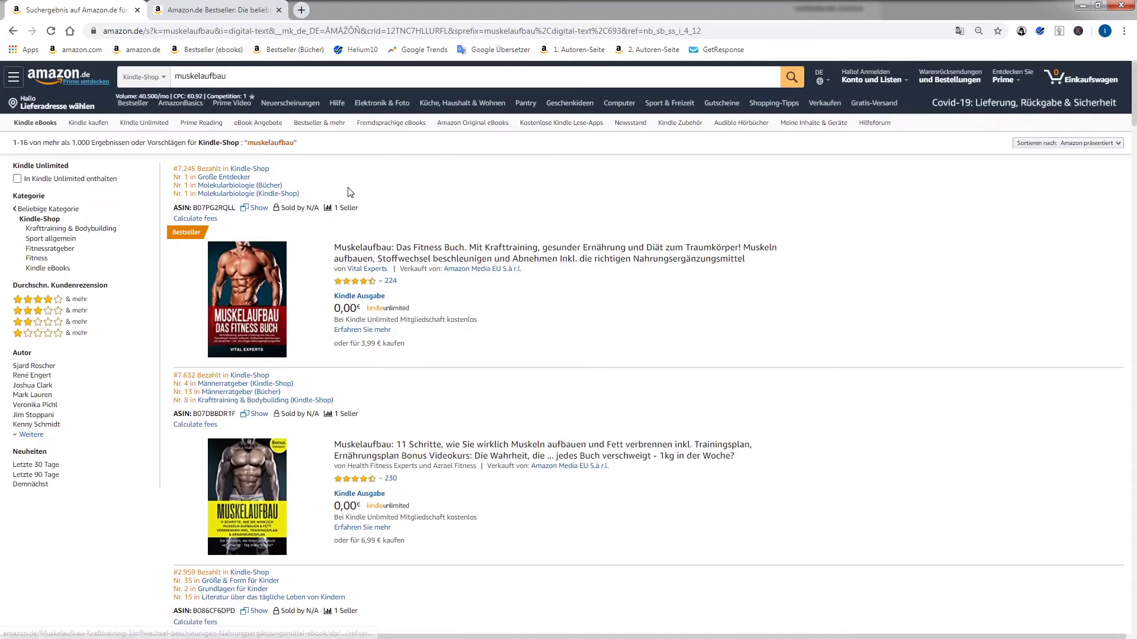
- Search the Kindle shop for the suggested term "krafttraining"
type("kraft")
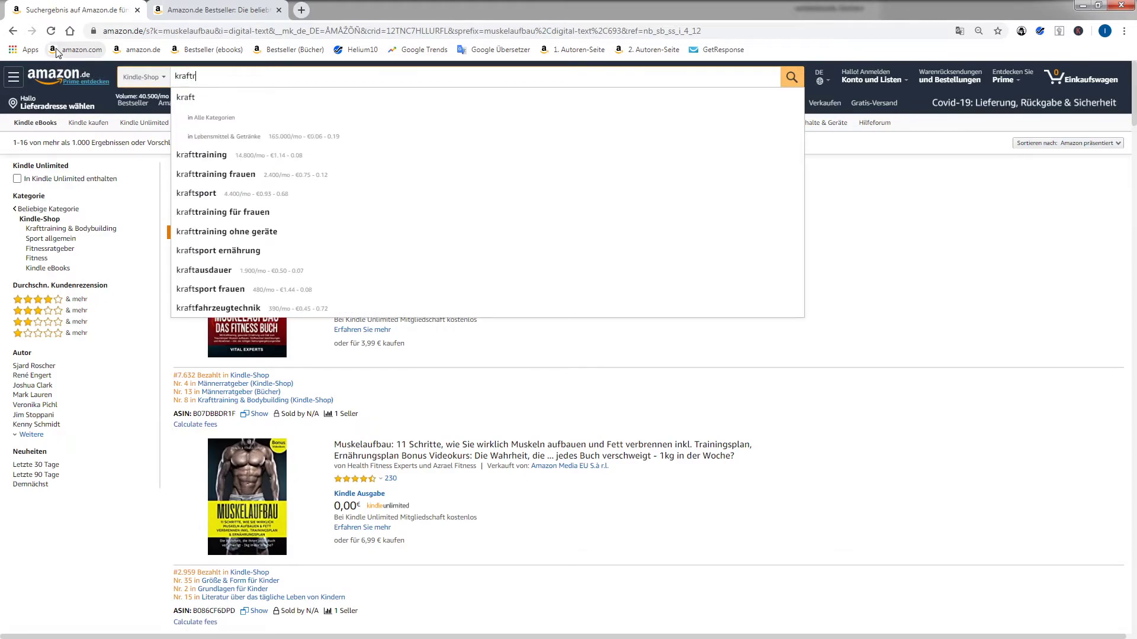
type("t")
key("Down")
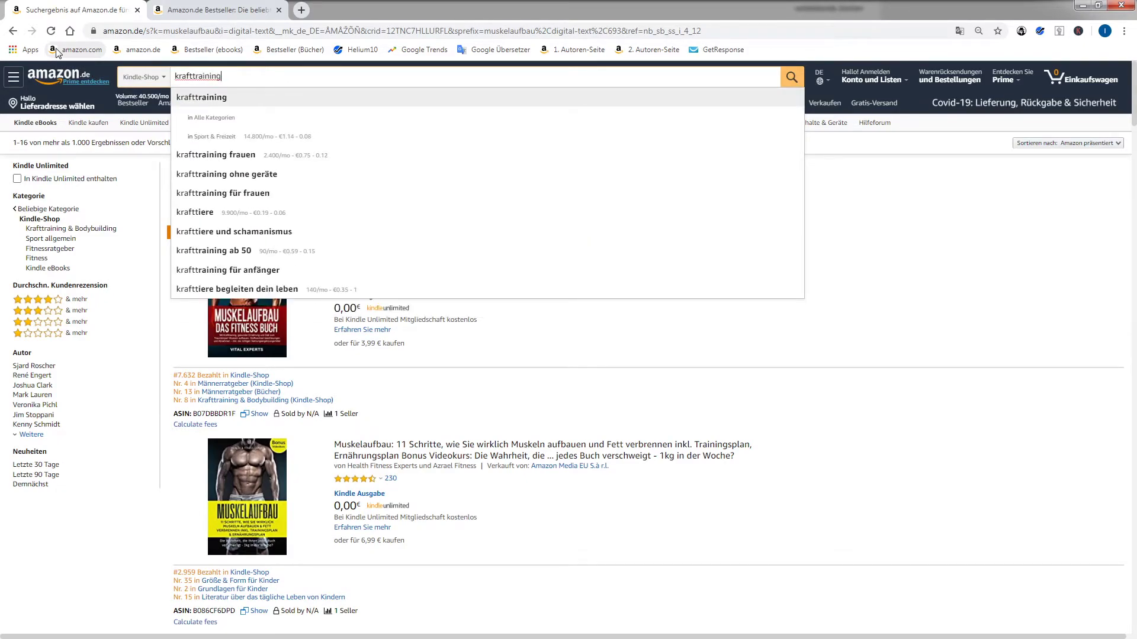
key("Return")
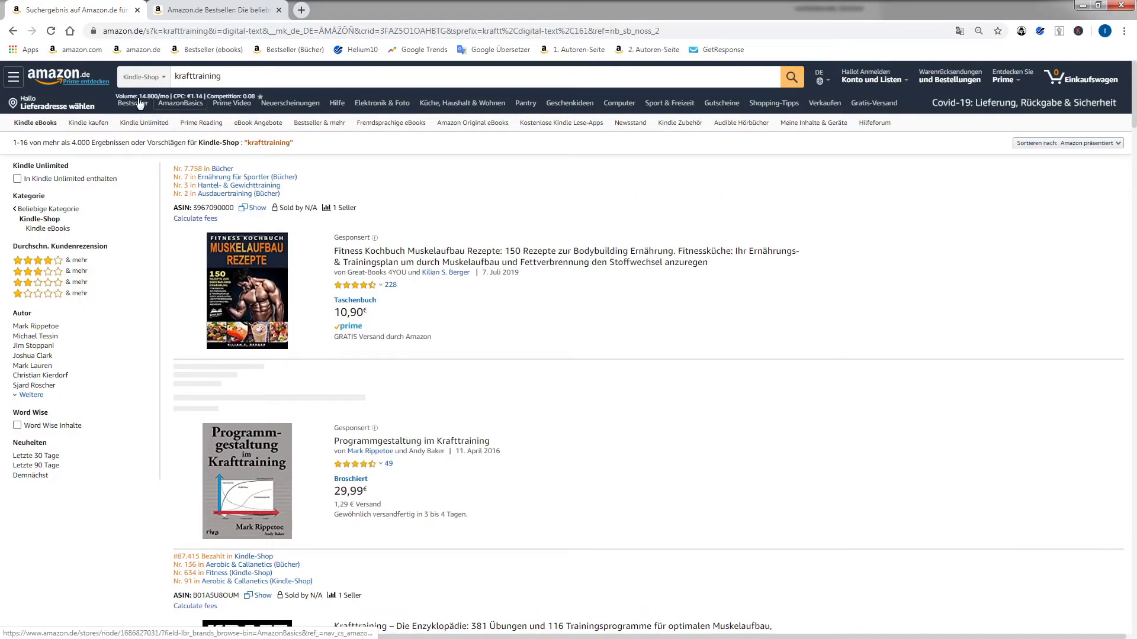
- Copy "krafttraining" into the KDP form's second keyword field in place of the x characters, splitting it into "kraft training"
left_click(267, 77)
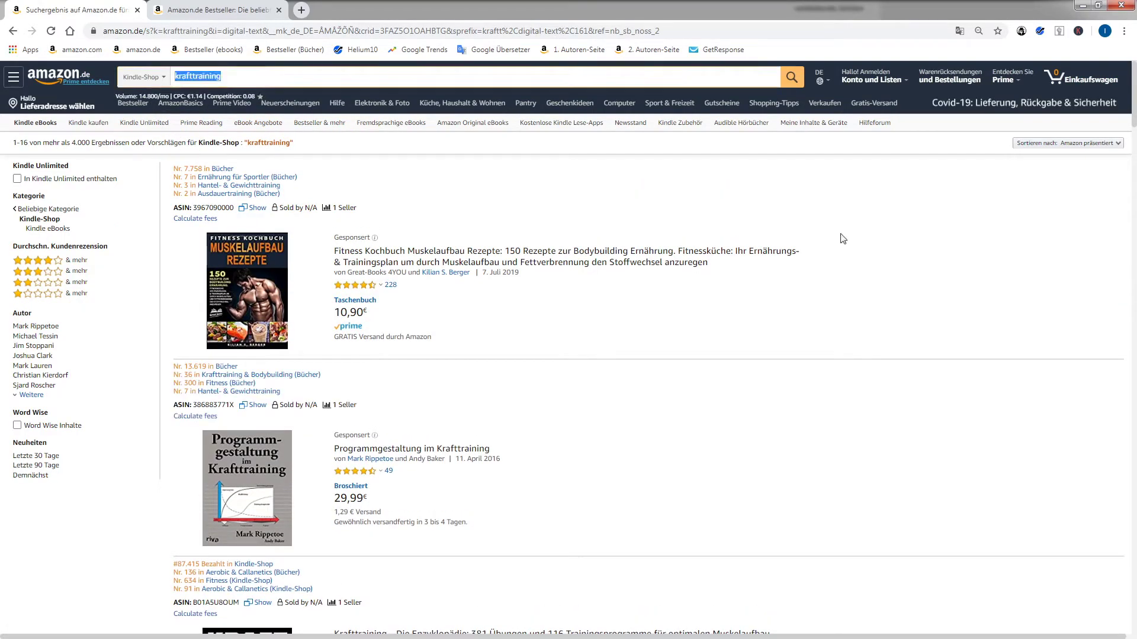
key("ctrl+c")
key("alt+Tab")
left_click_drag(582, 255, 372, 255)
key("ctrl+v")
key("Left")
key("Left")
key("Left")
key("Left")
key("Left")
key("Left")
key("Left")
key("Left")
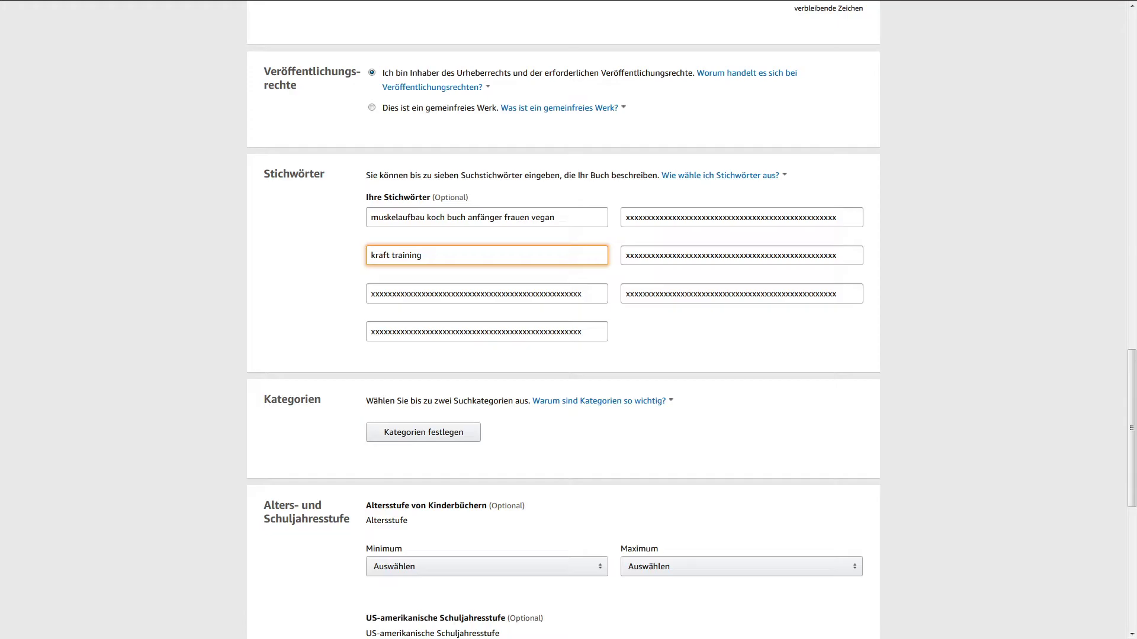
key("alt+Tab")
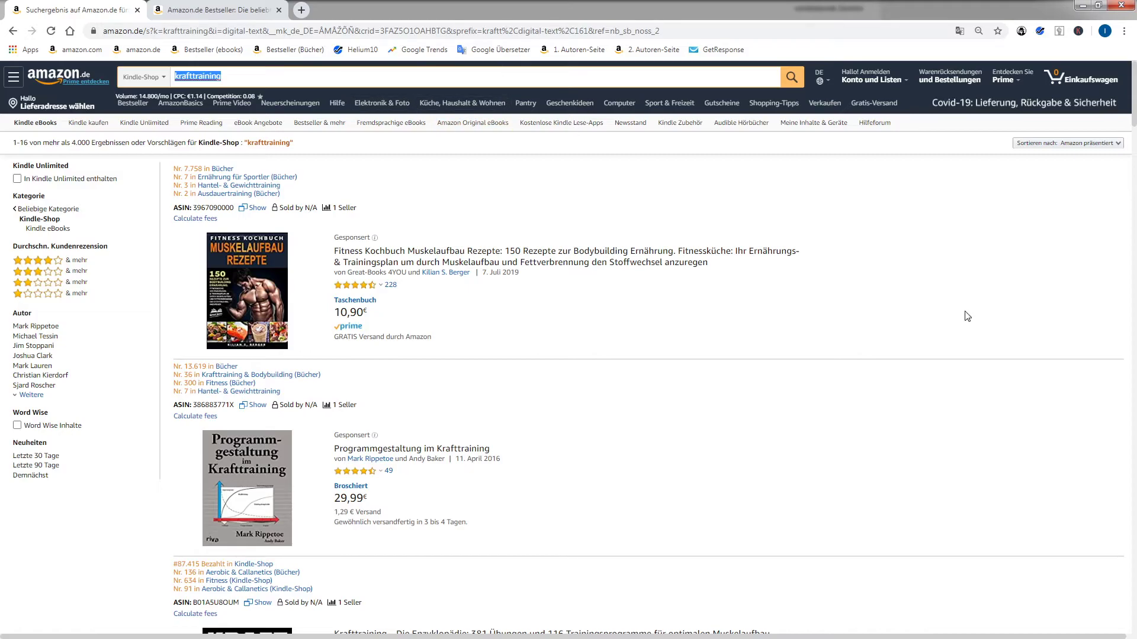
key("alt+Tab")
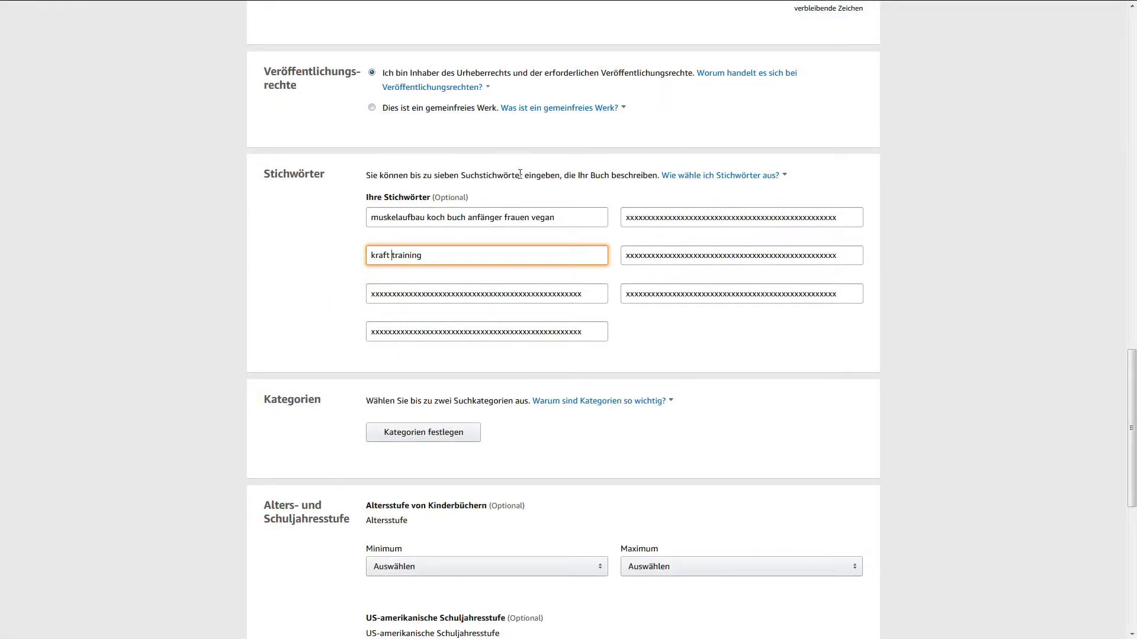
left_click(438, 218)
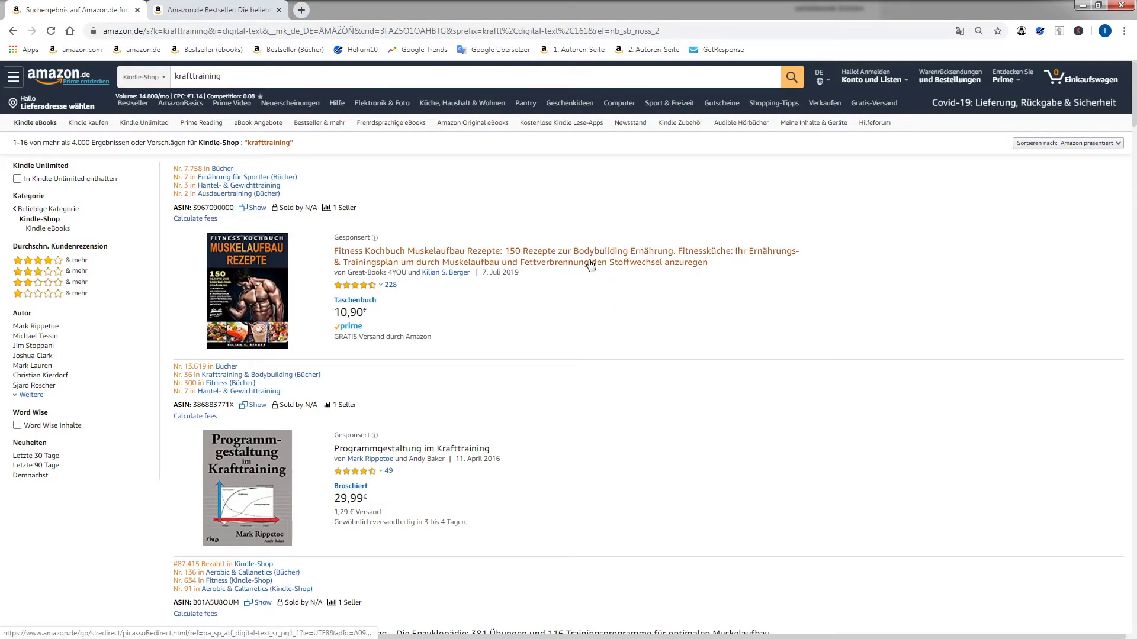
- Search Amazon's Kindle shop for "fettverbrennung" and check its monthly search volume
double_click(198, 75)
type("fet")
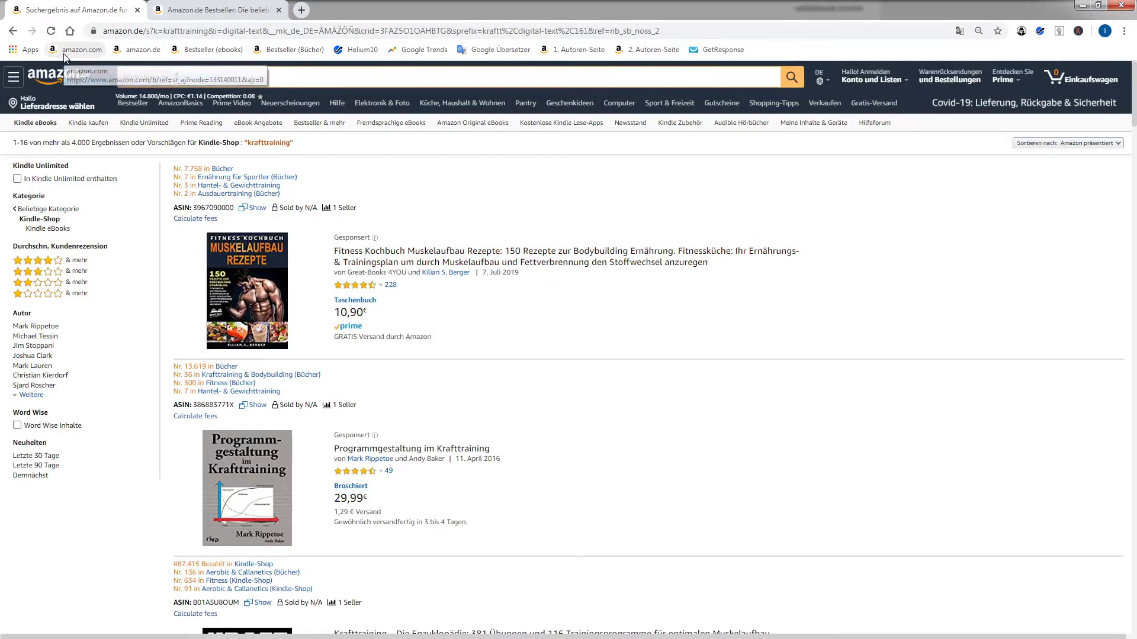
type("tverbrennung")
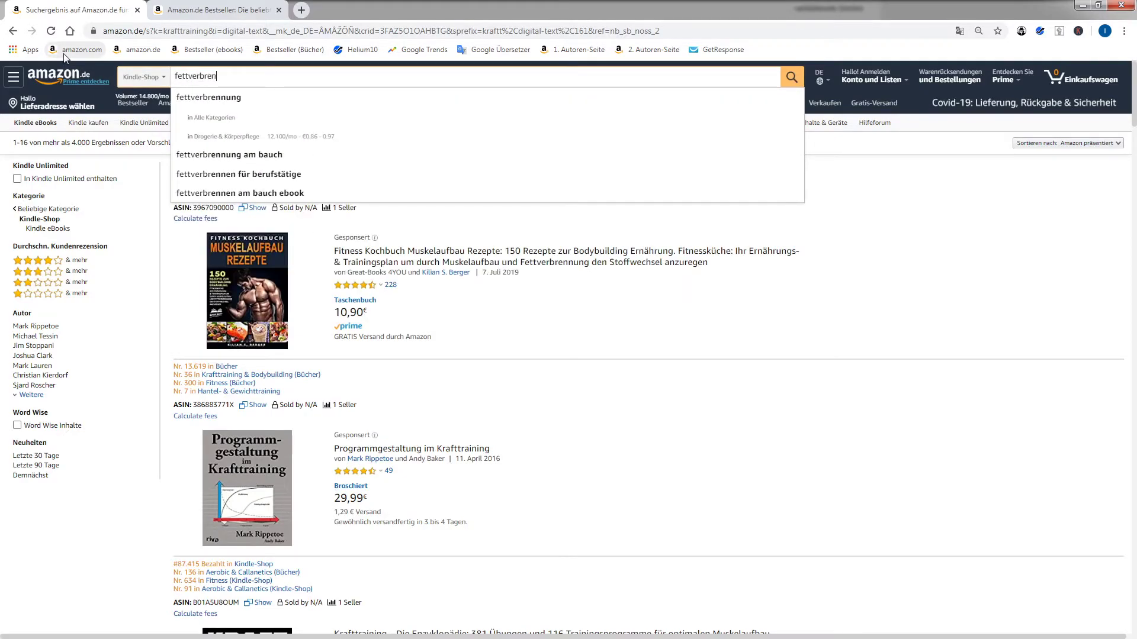
key("Return")
left_click_drag(162, 96, 142, 96)
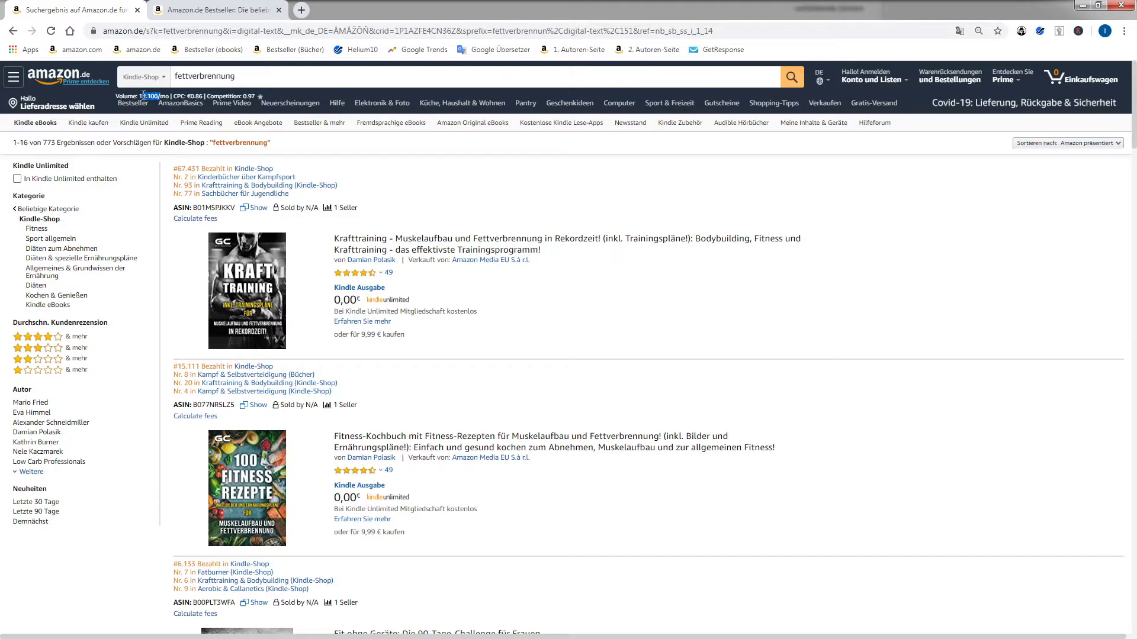
- Copy the search term "fettverbrennung" into the KDP form's second keyword field after "kraft training"
double_click(230, 79)
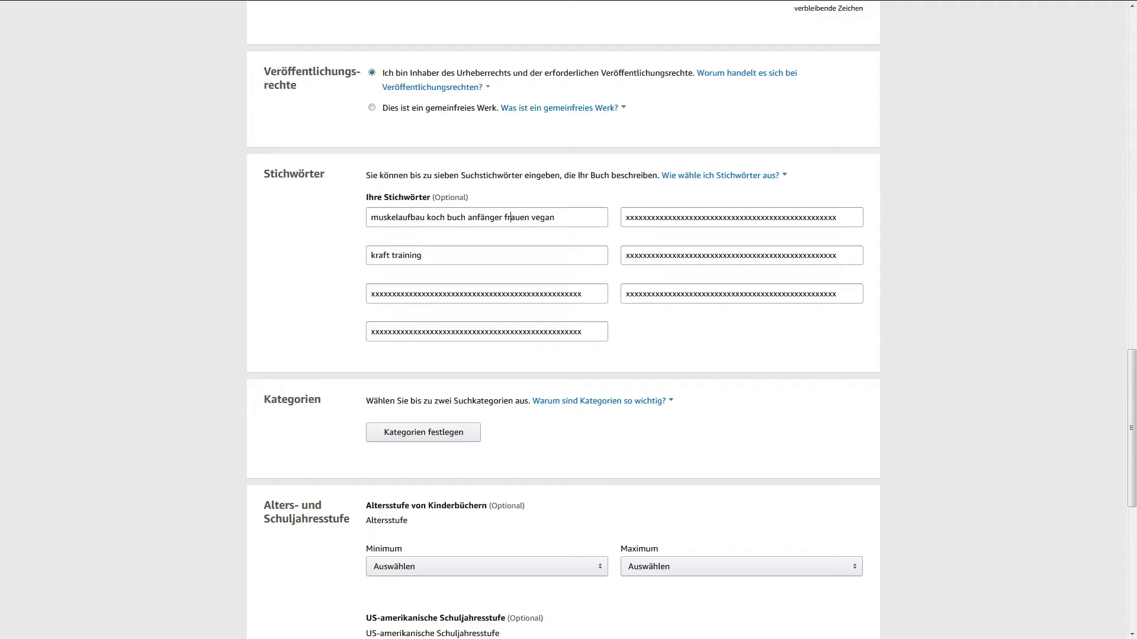
left_click(533, 256)
key("ctrl+v")
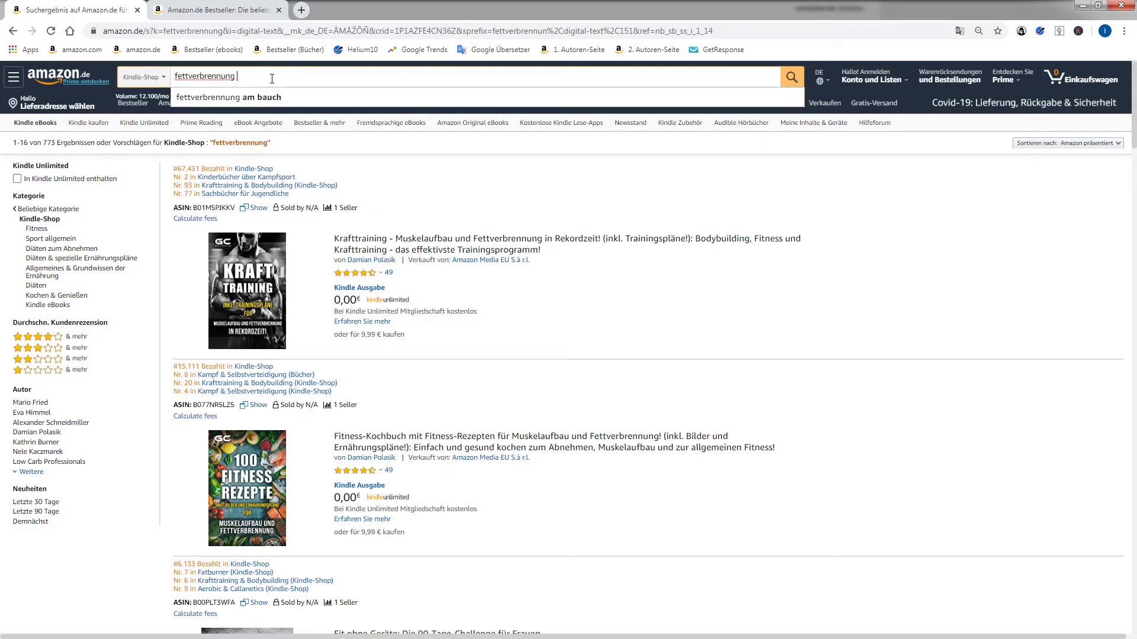
- Search Amazon's Kindle shop for the suggestion "fettverbrennung am bauch" and check its search volume
left_click(272, 97)
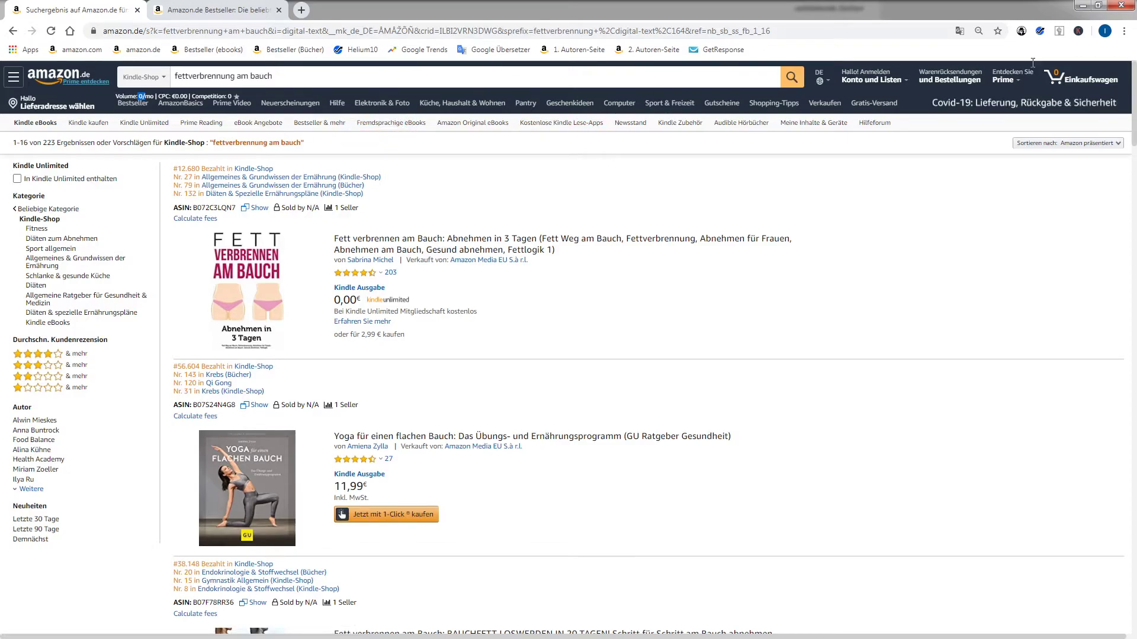
left_click(146, 96)
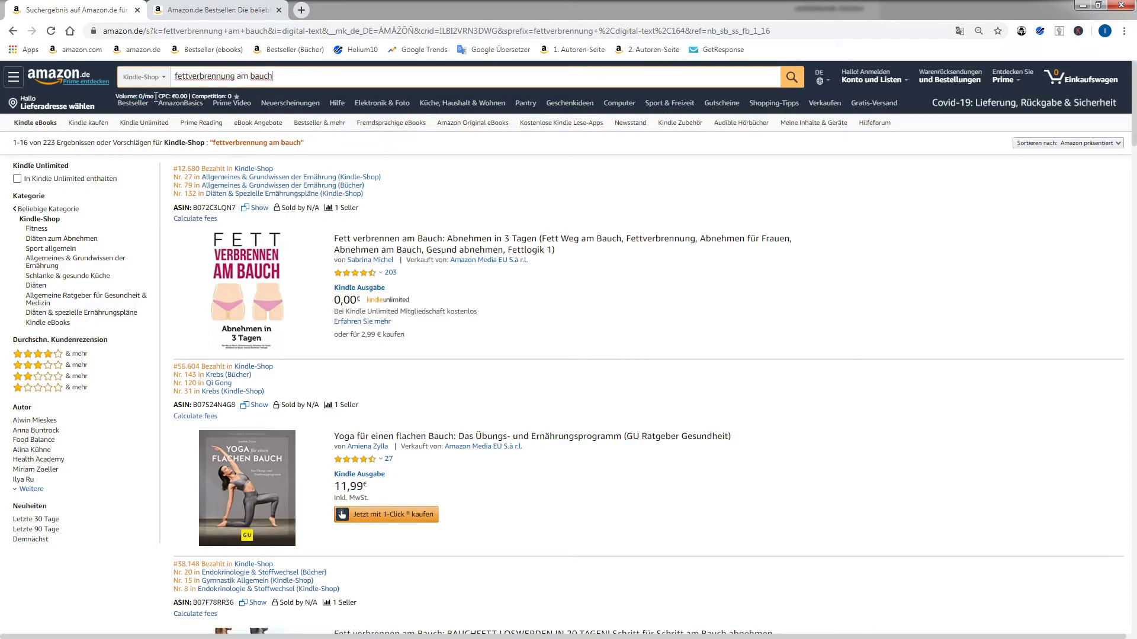
- Switch back to the KDP form and shorten the first keyword field to "muskelaufbau kochbuch"
left_click(229, 82)
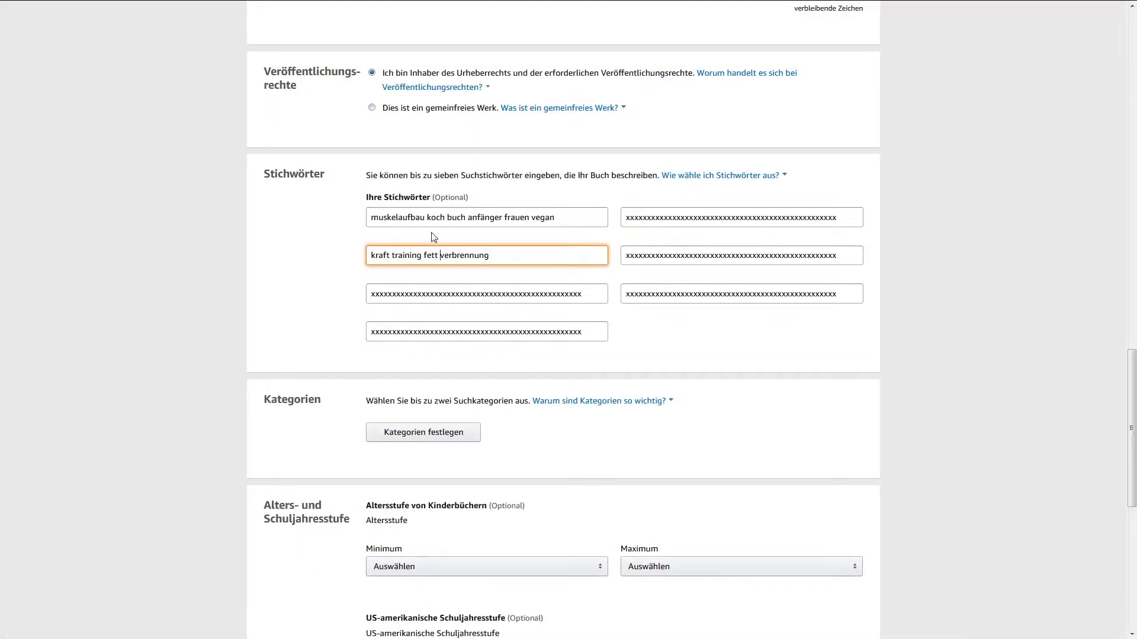
mouse_move(576, 218)
left_mouse_down()
mouse_move(328, 211)
mouse_move(568, 218)
left_mouse_up()
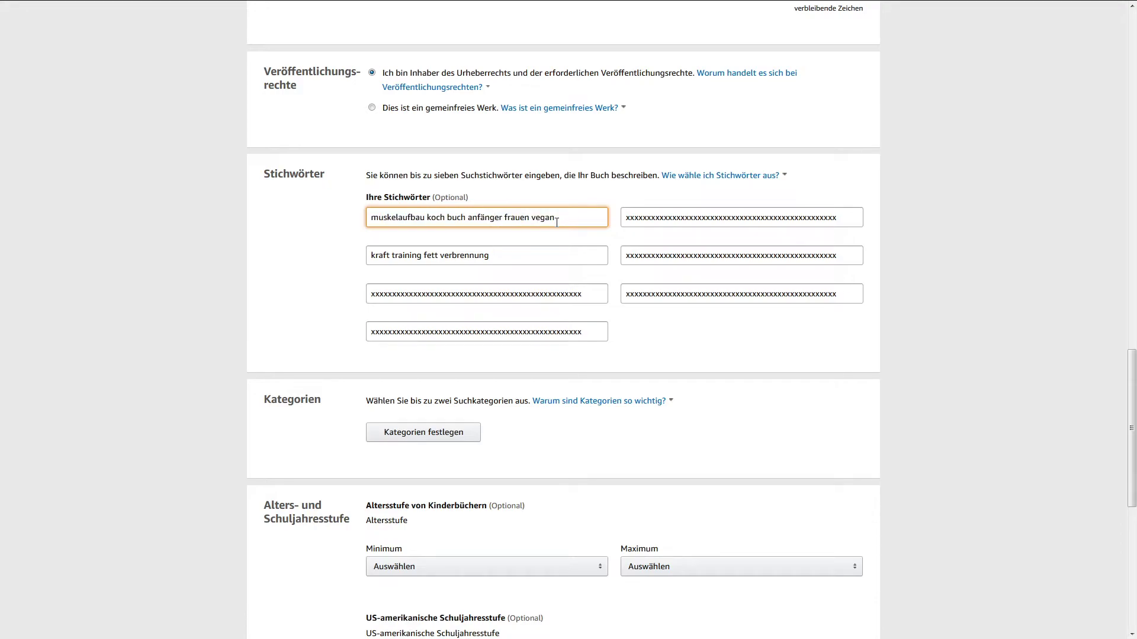
left_click_drag(537, 224, 464, 220)
key("BackSpace")
left_click(451, 219)
key("BackSpace")
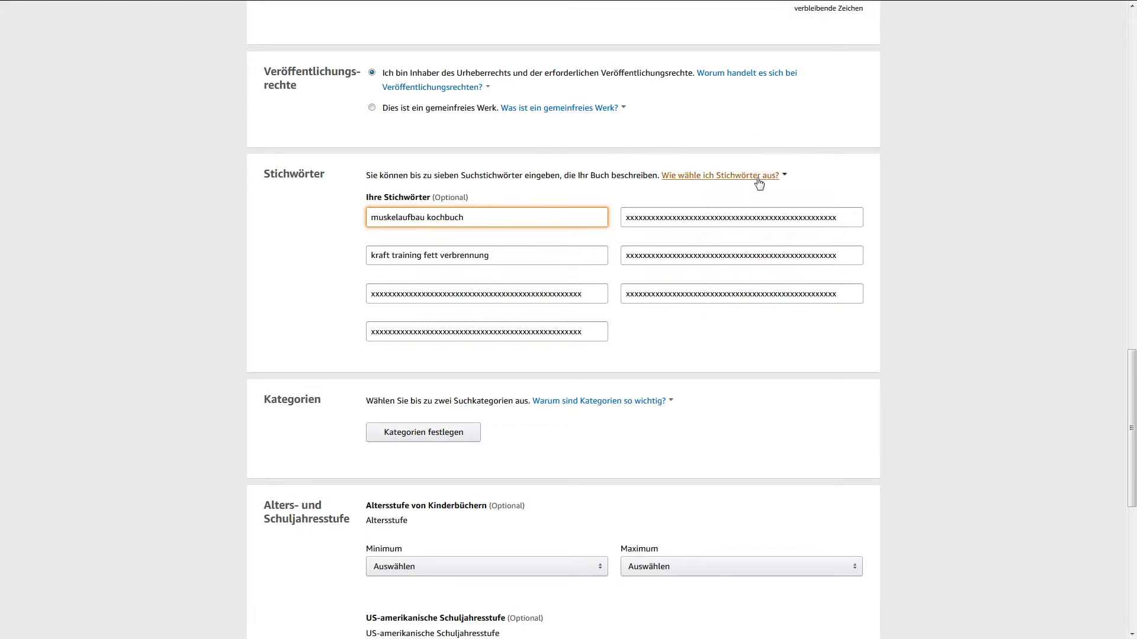
left_click(850, 295)
left_click(845, 256)
left_click(592, 296)
left_click(591, 337)
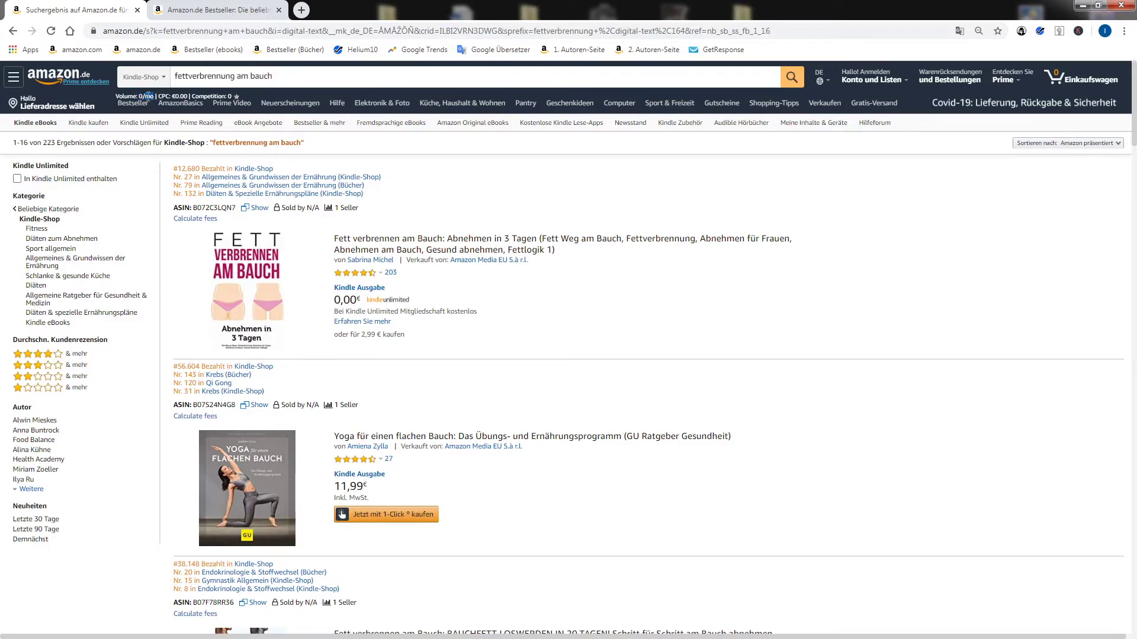
left_click_drag(292, 76, 148, 77)
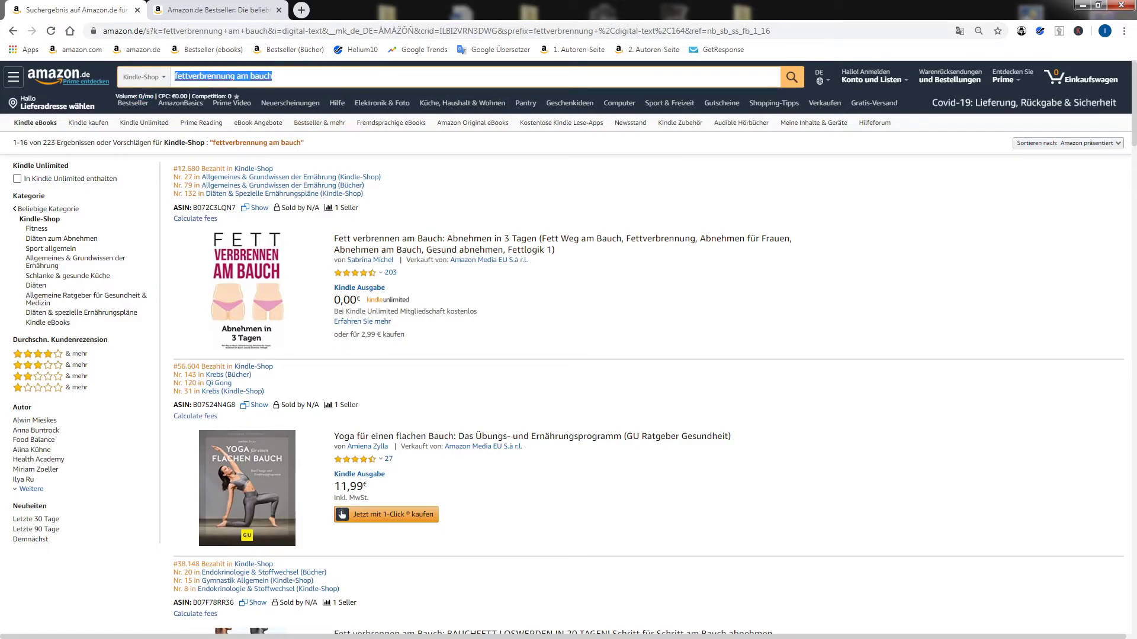
key("alt+Tab")
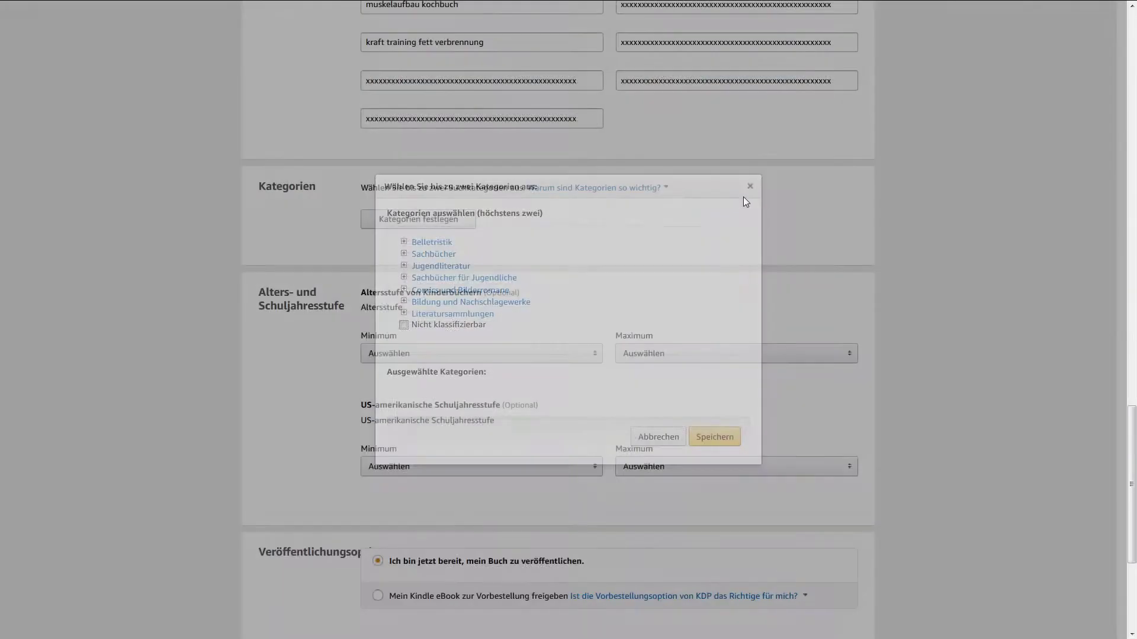
left_click(743, 197)
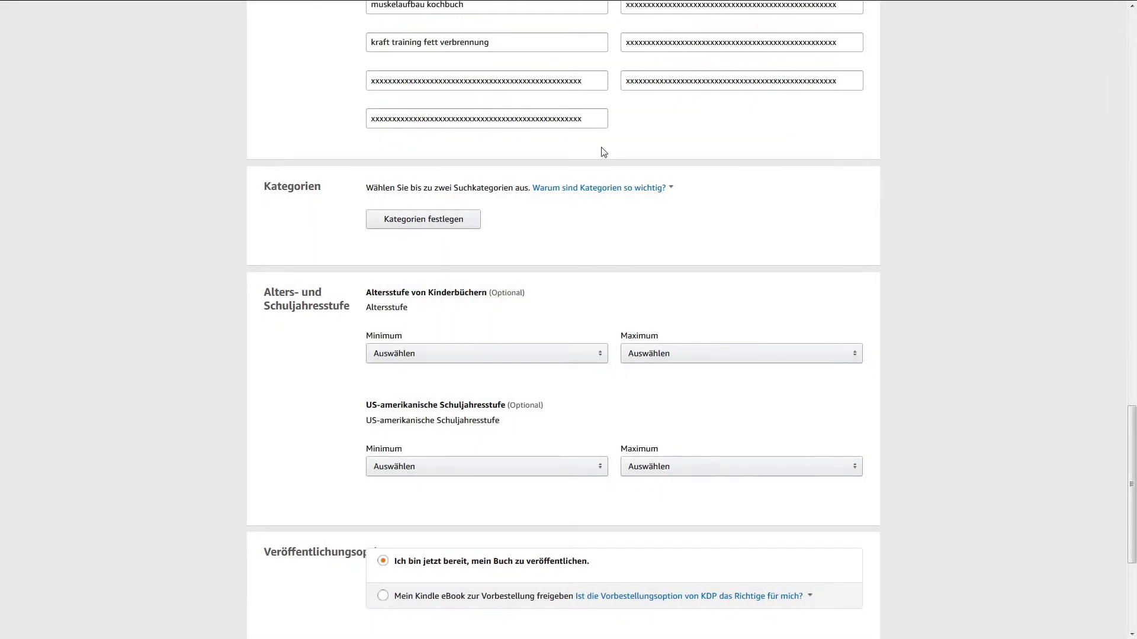
- Assign the categories "Nicht klassifizierbar" and "Sachbücher > Design > Clipart" to the eBook and save the selection
left_click(430, 220)
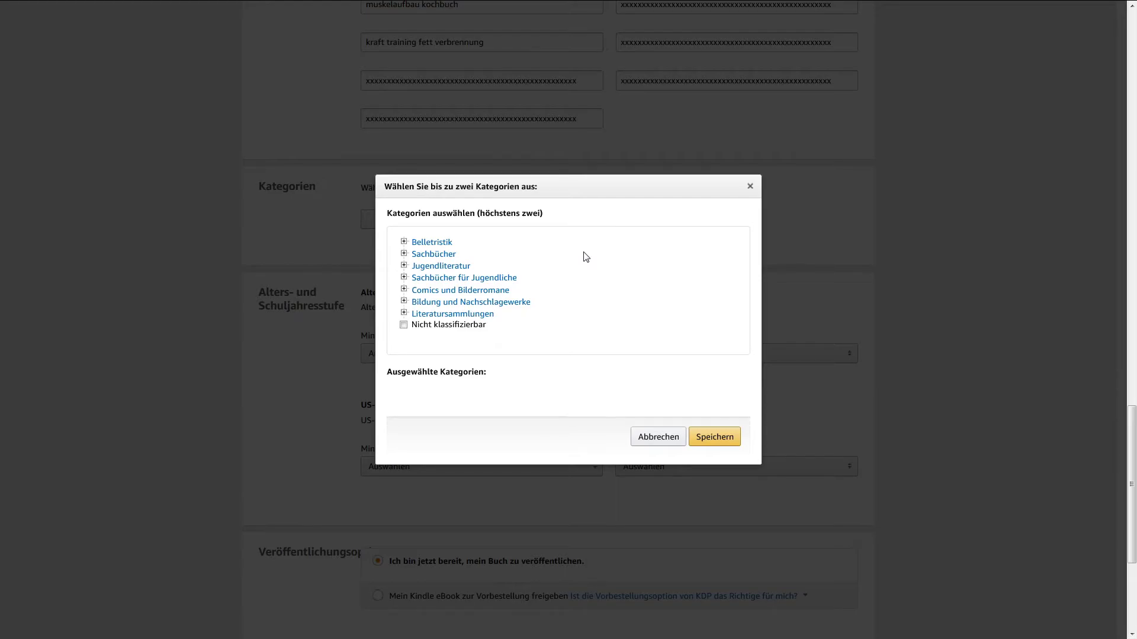
left_click(403, 326)
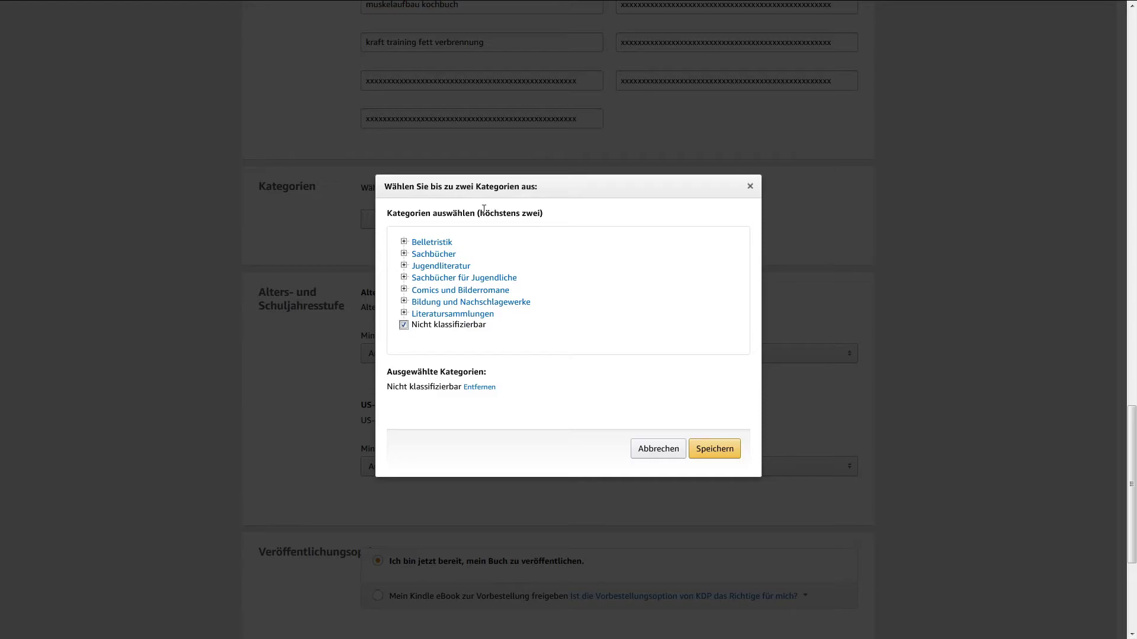
left_click(434, 254)
scroll(567, 284, "down", 3)
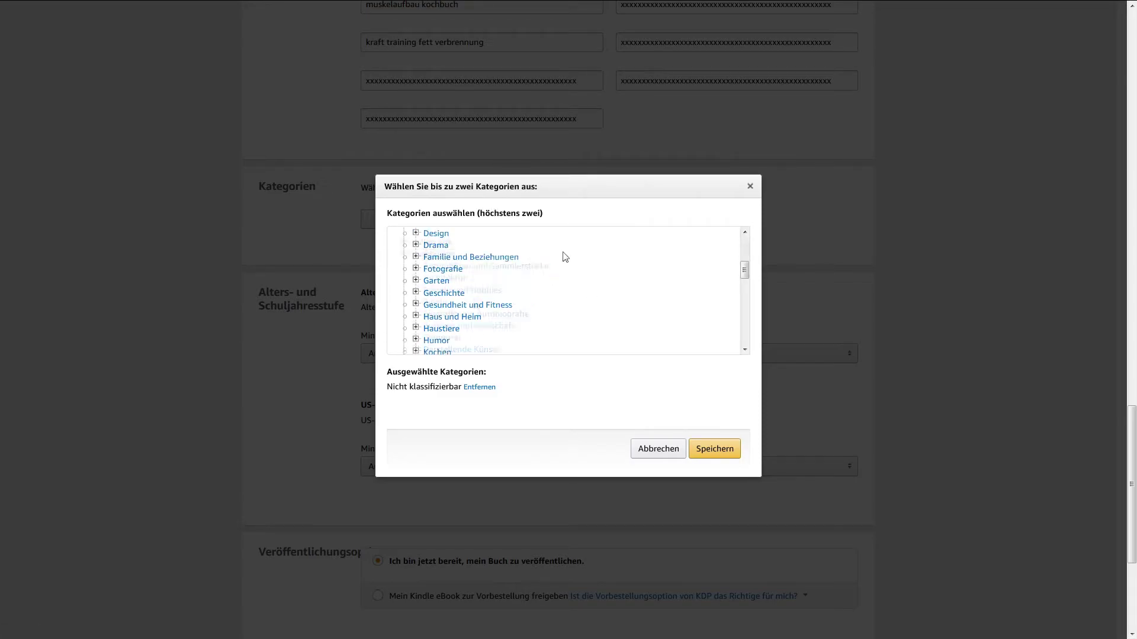
scroll(521, 253, "up", 2)
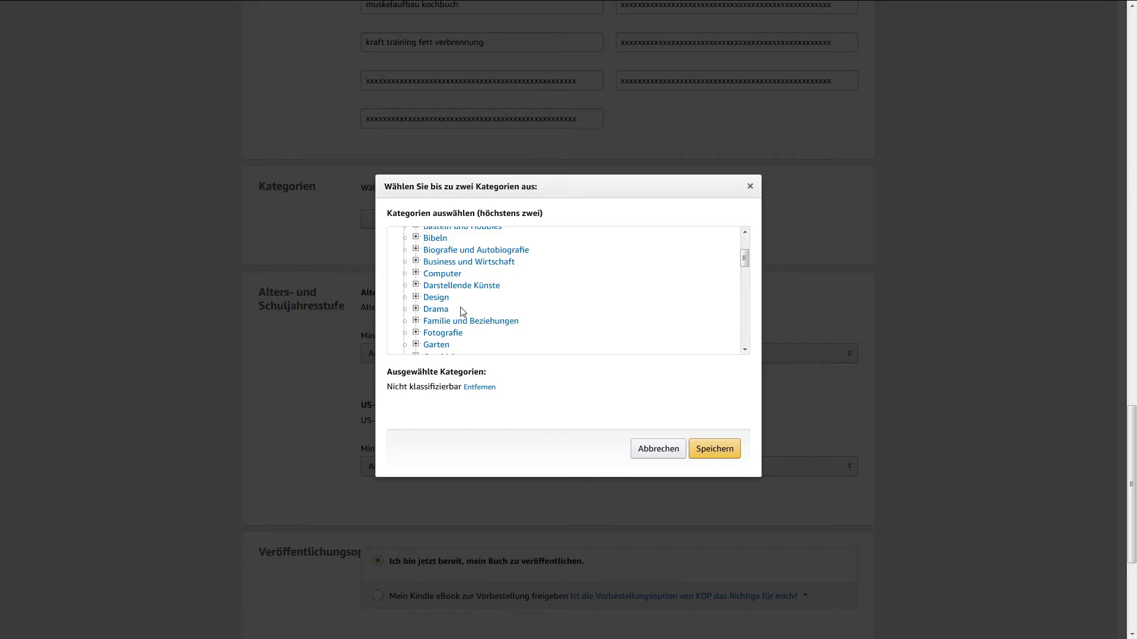
left_click(440, 298)
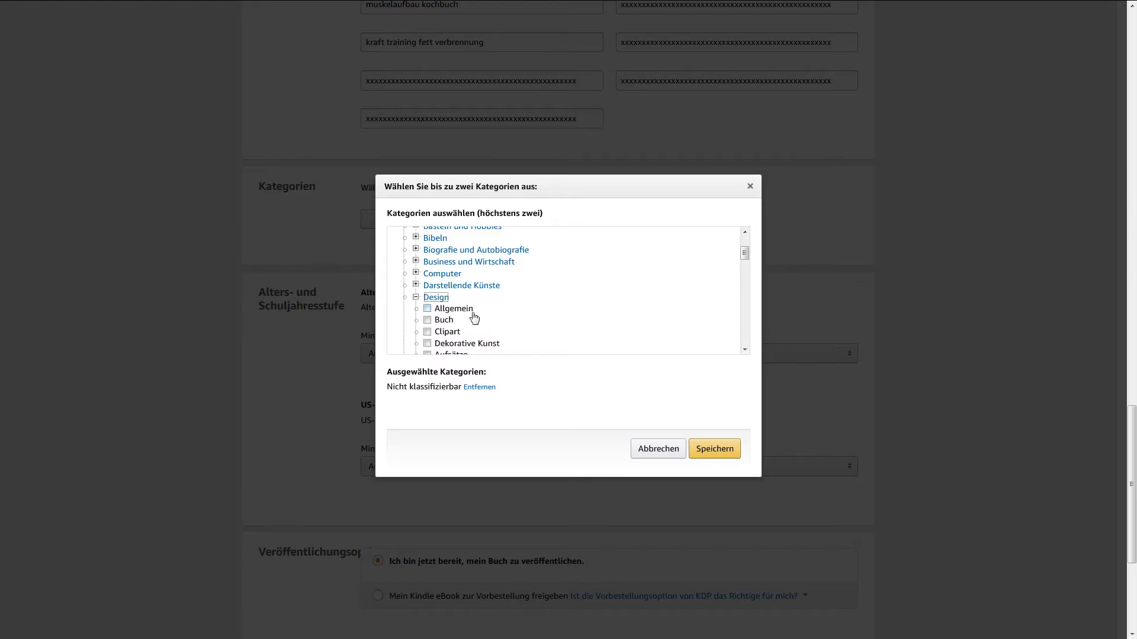
left_click(446, 333)
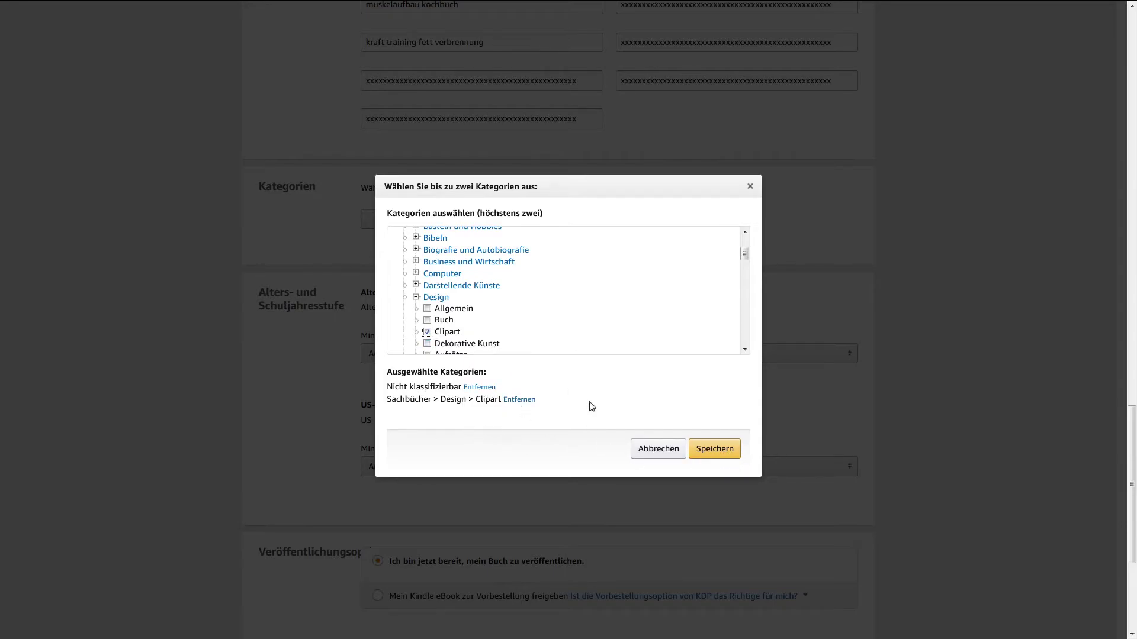
left_click(714, 451)
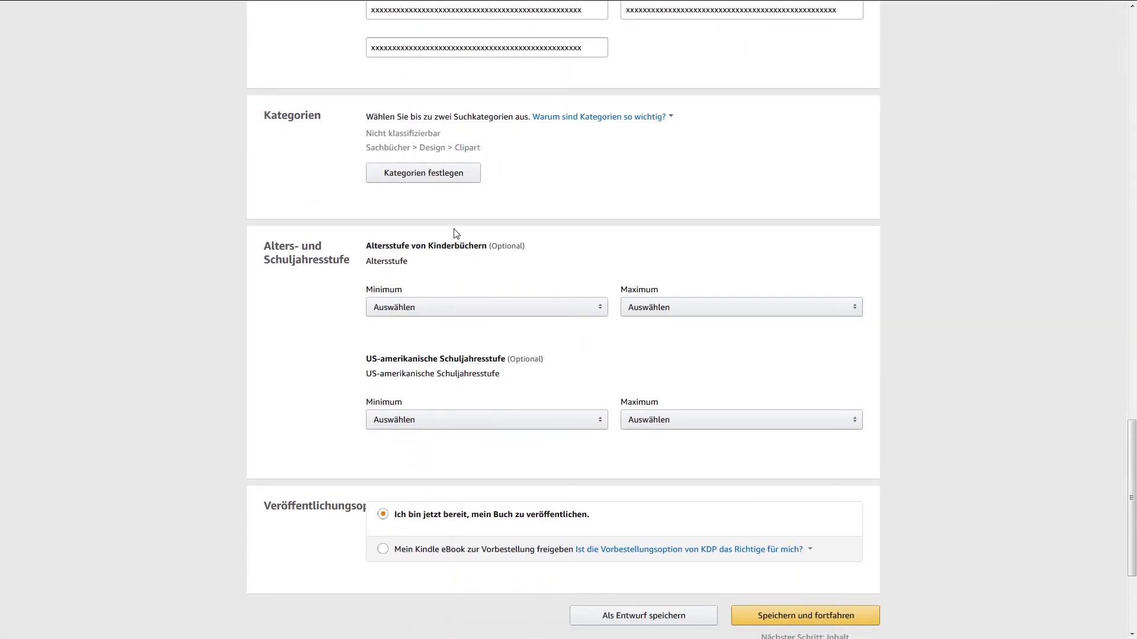
left_click_drag(527, 158, 393, 141)
left_click(502, 177)
- Set the minimum children's book age to 18+ and the minimum US school grade to 12. Klasse
scroll(576, 185, "down", 1)
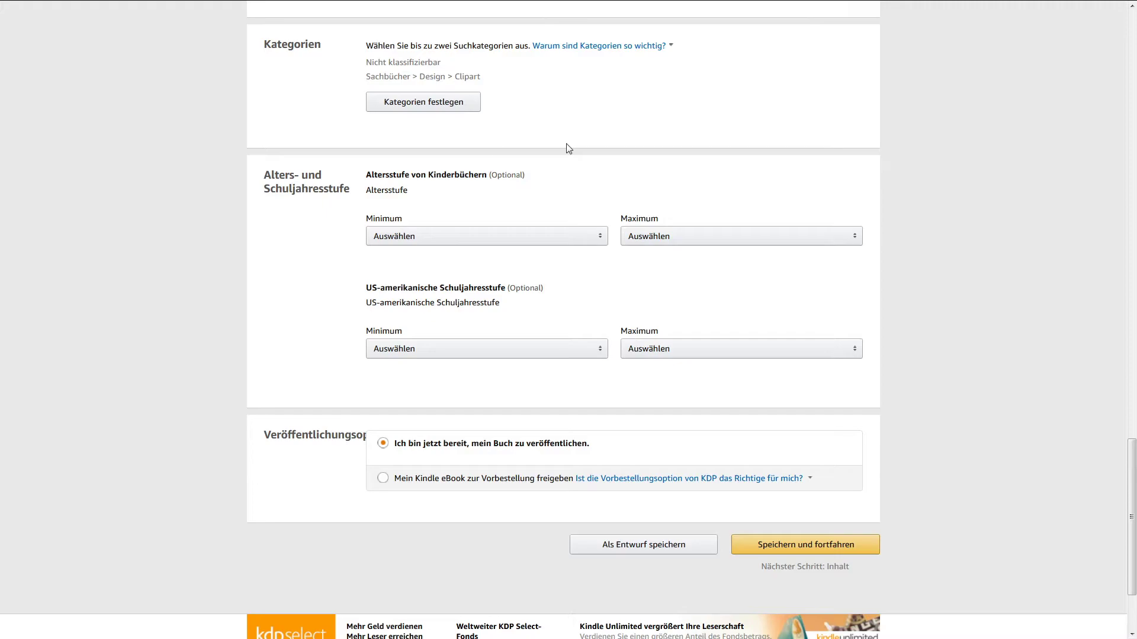
left_click(474, 240)
left_click(424, 497)
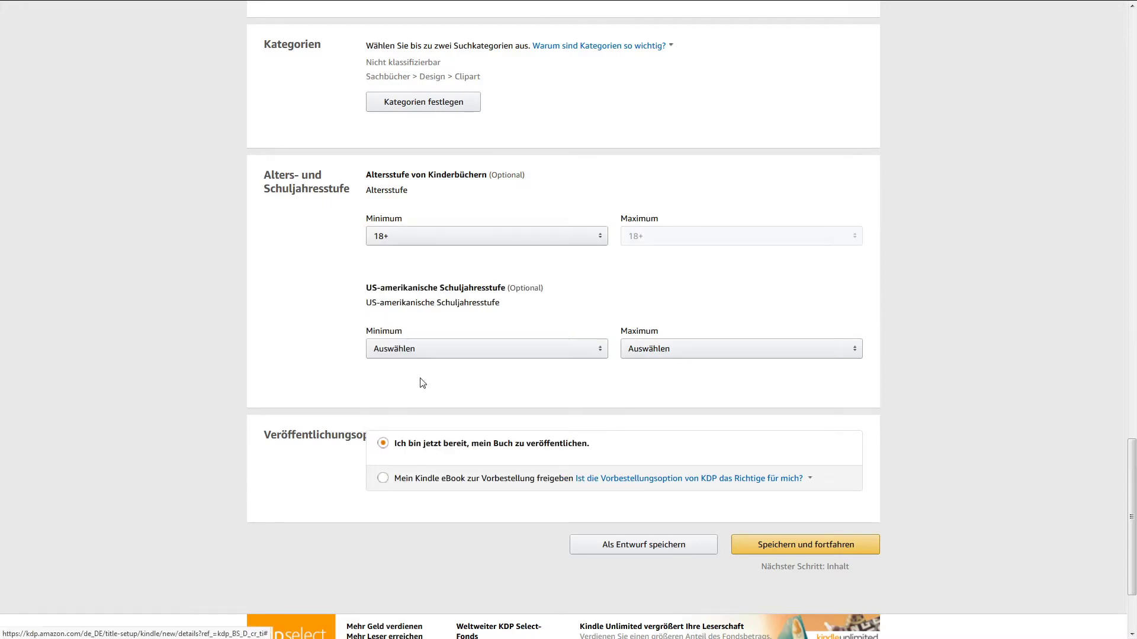
left_click(439, 349)
left_click(405, 541)
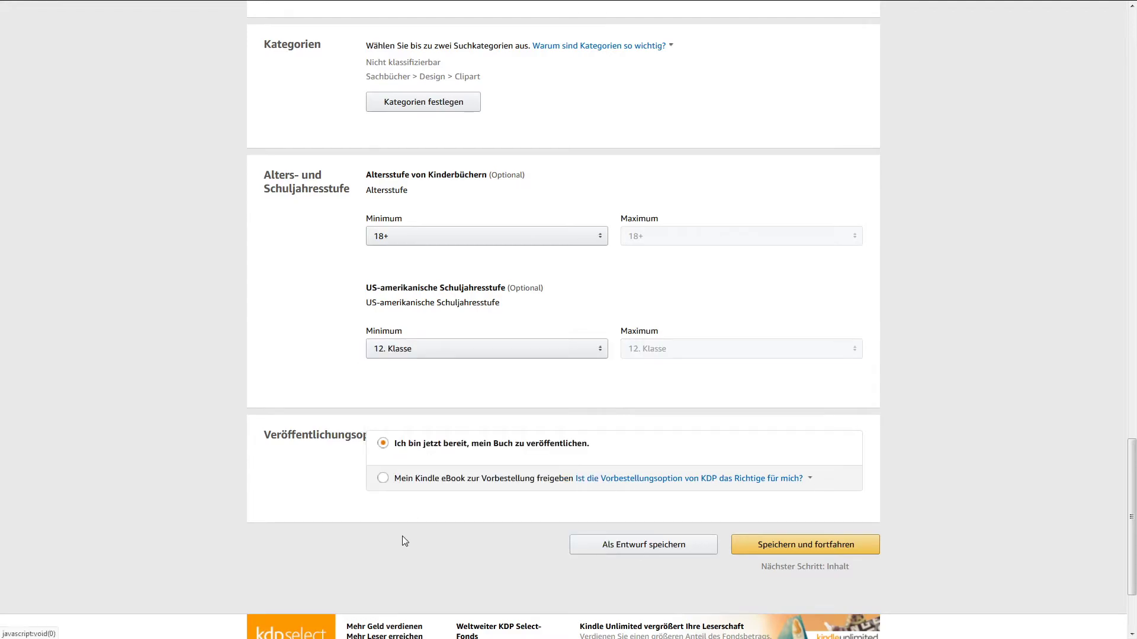
- Reset the minimum age and the minimum US school grade to "Auswählen"
left_click(430, 236)
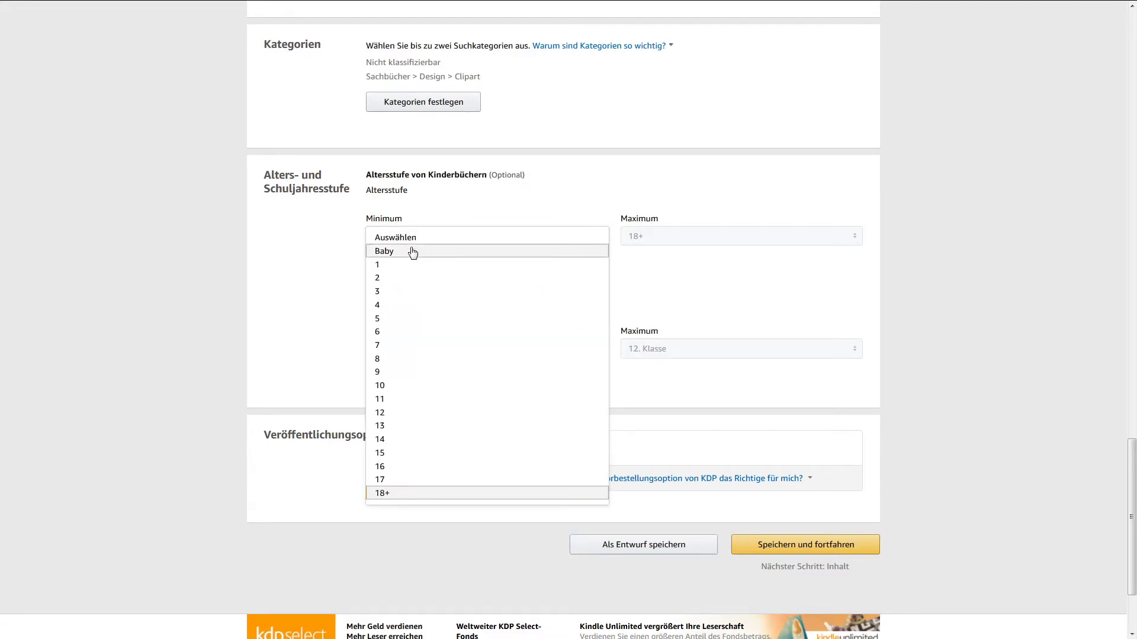
left_click(409, 238)
left_click(420, 350)
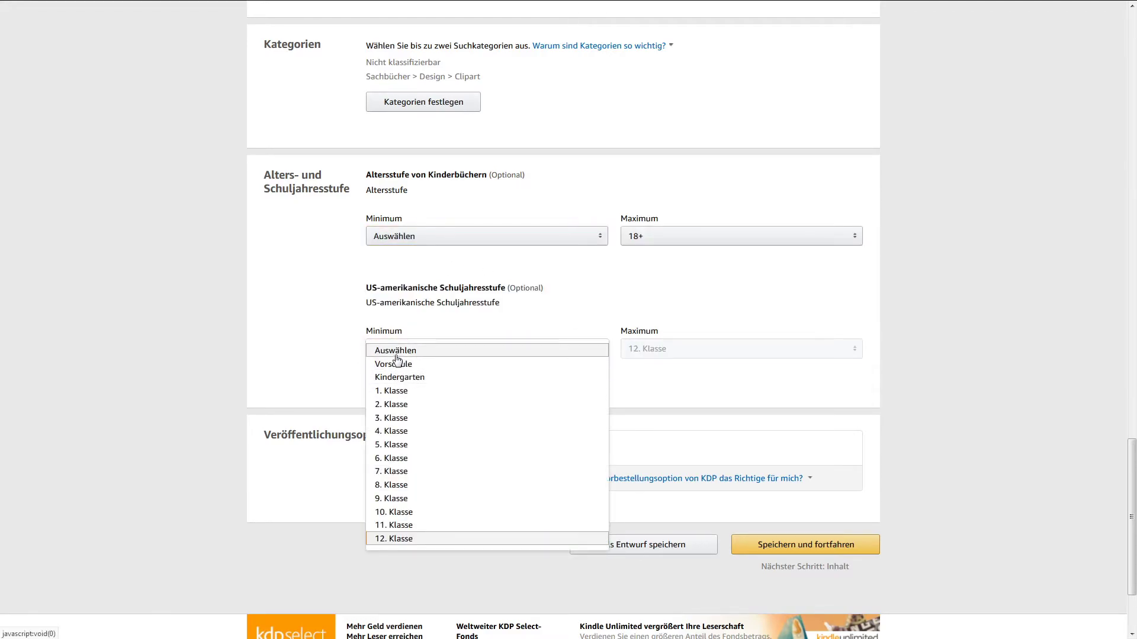
left_click(396, 353)
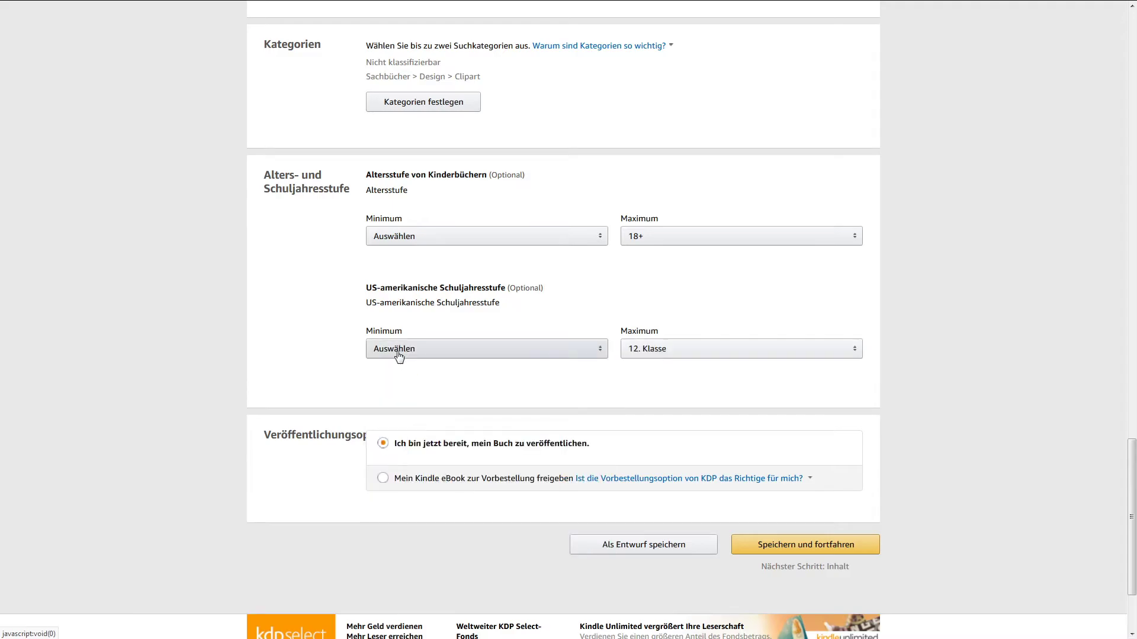
left_click(927, 420)
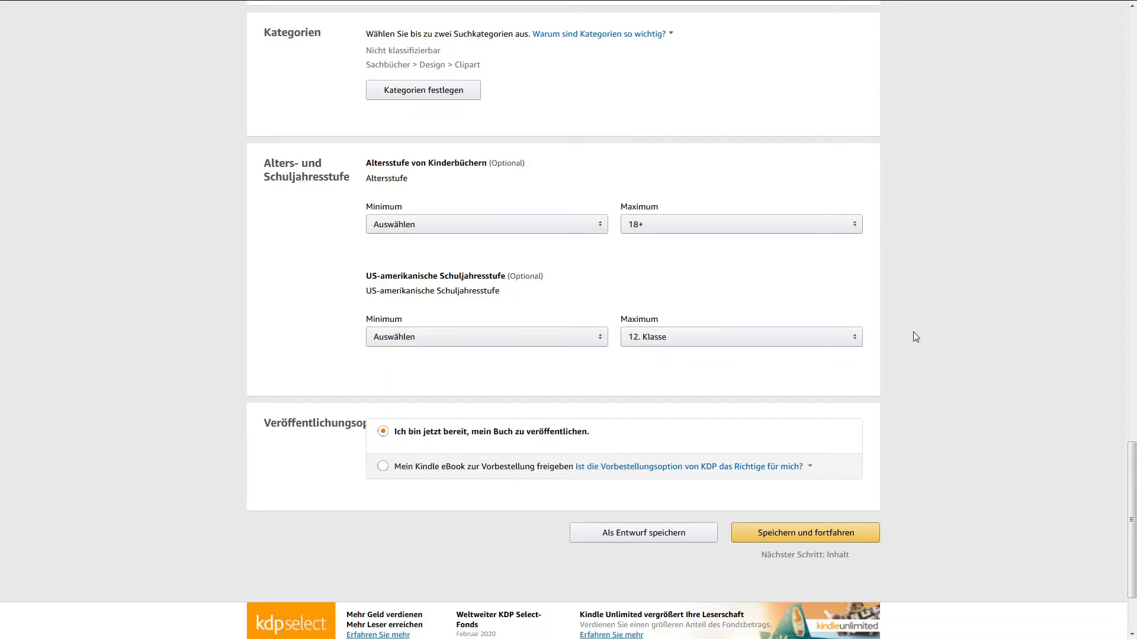
- Save the eBook details and continue to the content section
scroll(652, 391, "down", 2)
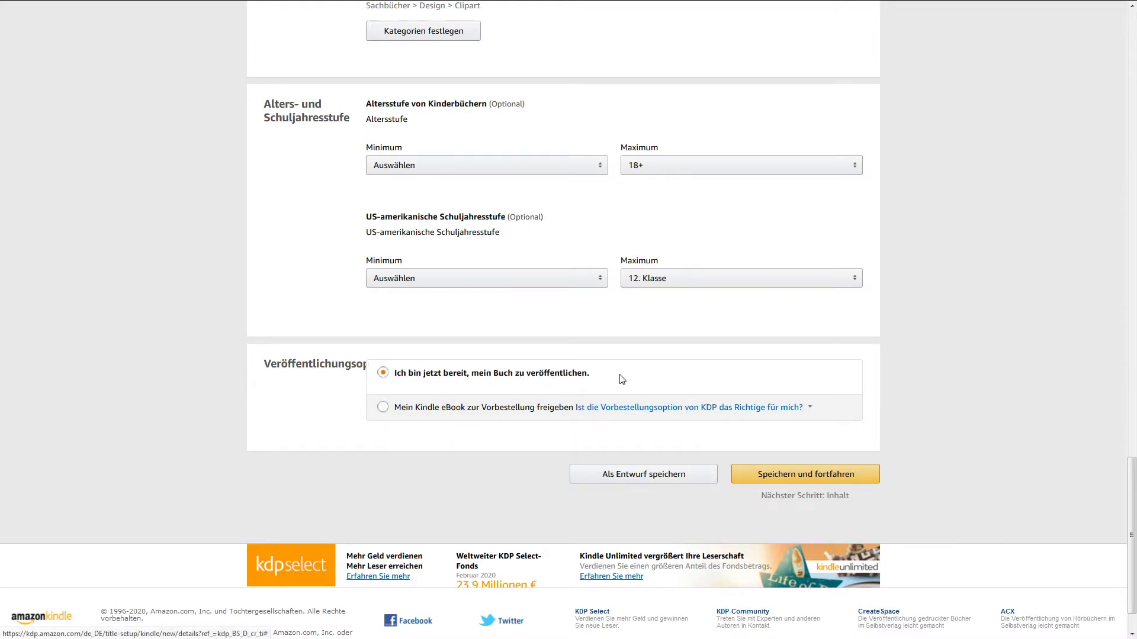
left_click_drag(1131, 468, 1108, 521)
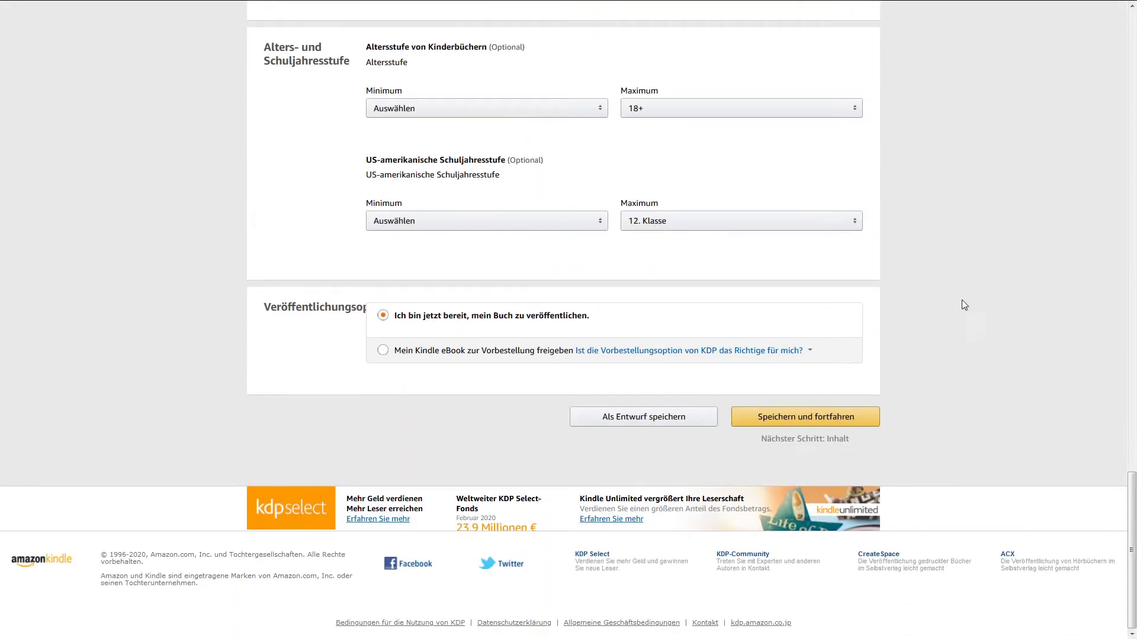
left_click(795, 418)
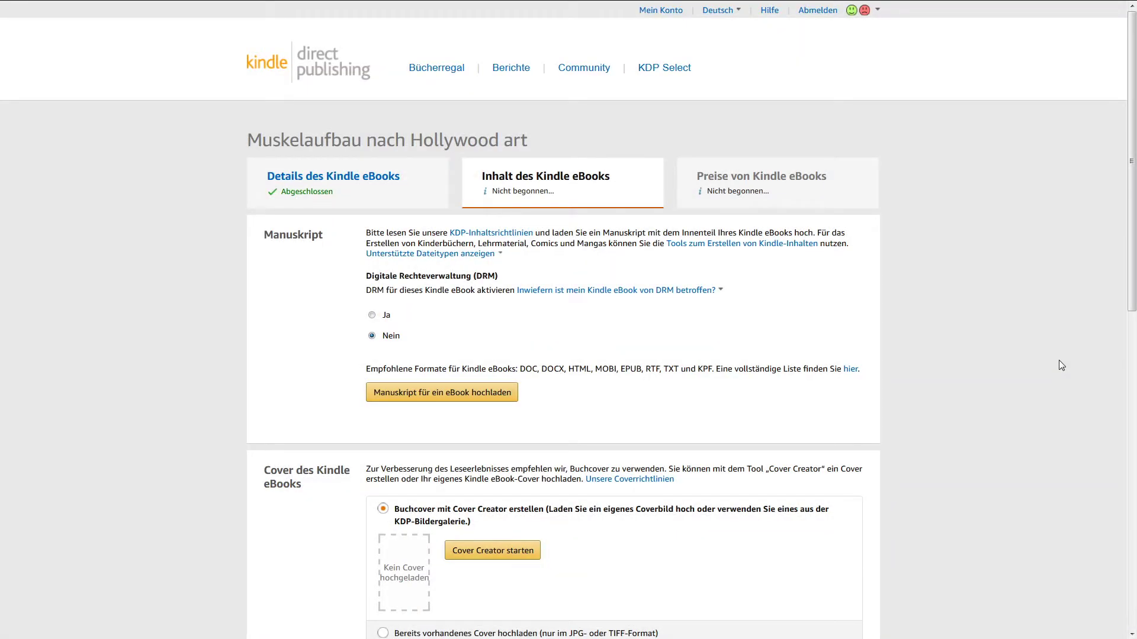
- Try digital rights management (DRM) for the eBook on "Ja" and return it to "Nein"
scroll(699, 379, "down", 1)
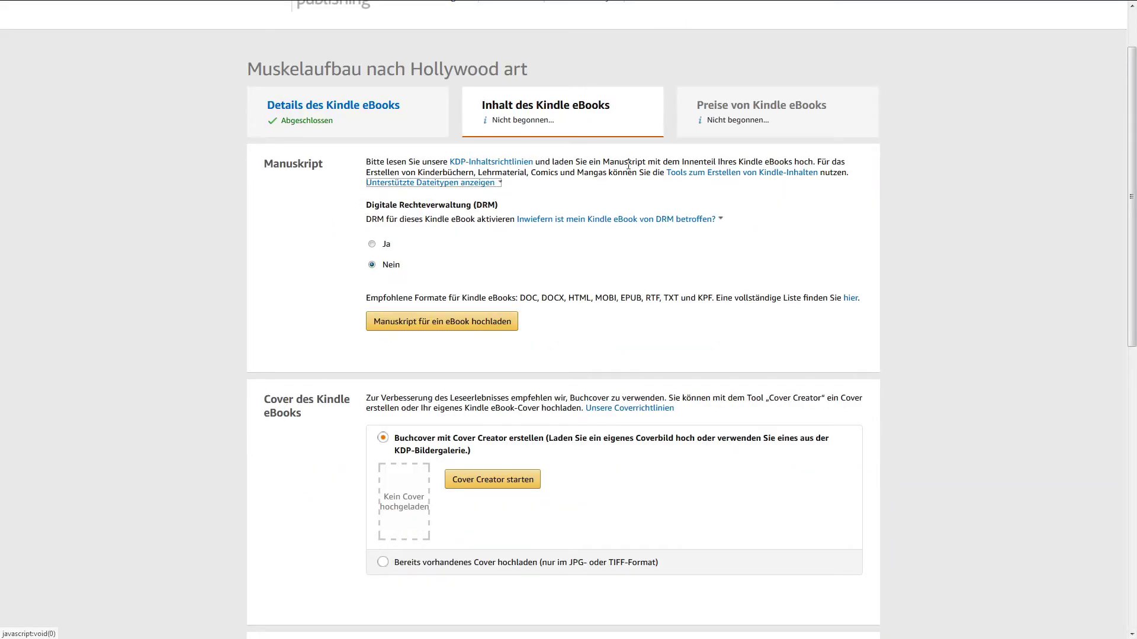
scroll(556, 434, "down", 5)
scroll(556, 434, "down", 4)
scroll(589, 385, "up", 10)
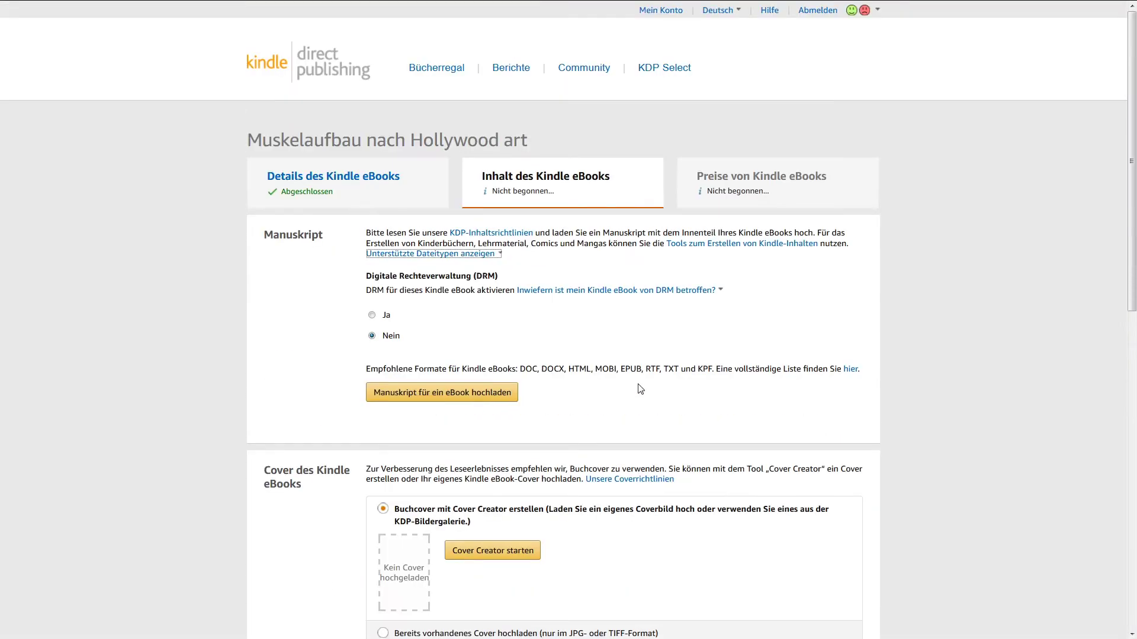
left_click(372, 318)
left_click_drag(515, 277, 474, 281)
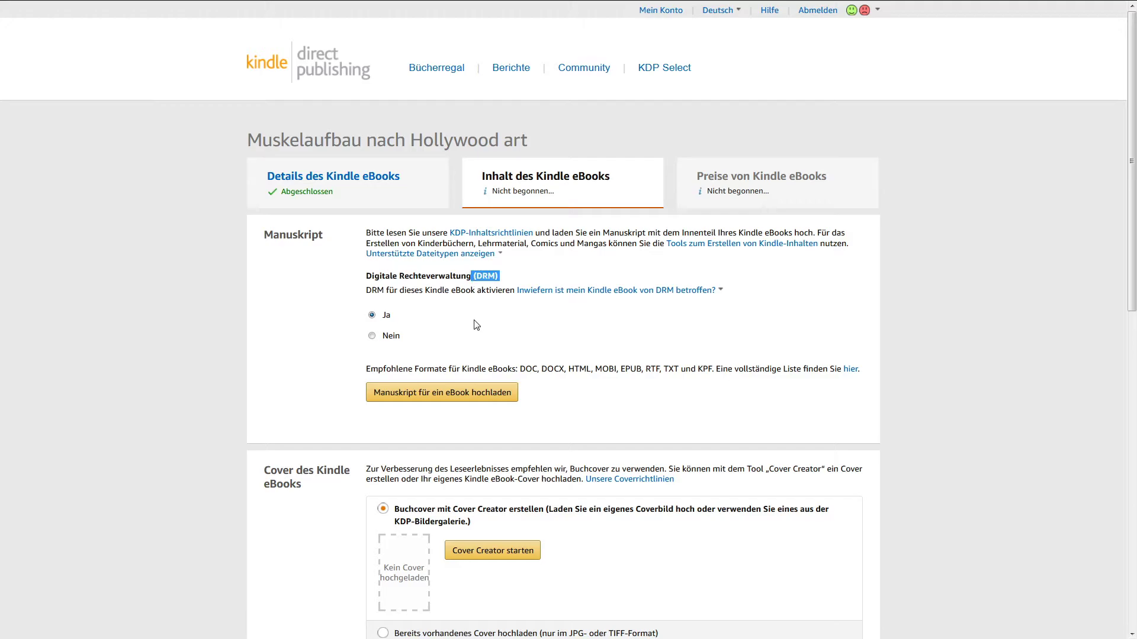
left_click(372, 335)
left_click(372, 318)
left_click(486, 270)
left_click_drag(496, 274, 481, 274)
left_click(484, 275)
left_click(376, 337)
- Review the DRM setting and look up the explanation of how DRM affects the Kindle eBook
left_click_drag(407, 337, 386, 345)
mouse_move(498, 278)
left_mouse_down()
mouse_move(477, 274)
mouse_move(507, 281)
mouse_move(370, 277)
mouse_move(500, 279)
mouse_move(438, 277)
mouse_move(483, 262)
left_mouse_up()
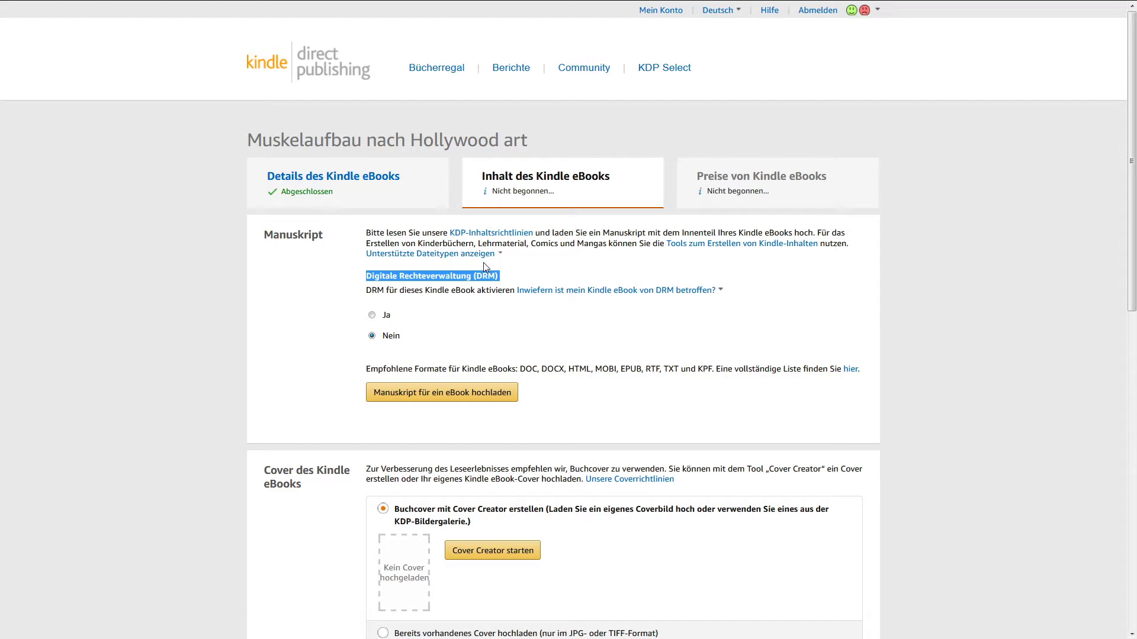
right_click(483, 265)
left_click_drag(500, 275, 374, 278)
left_click(413, 286)
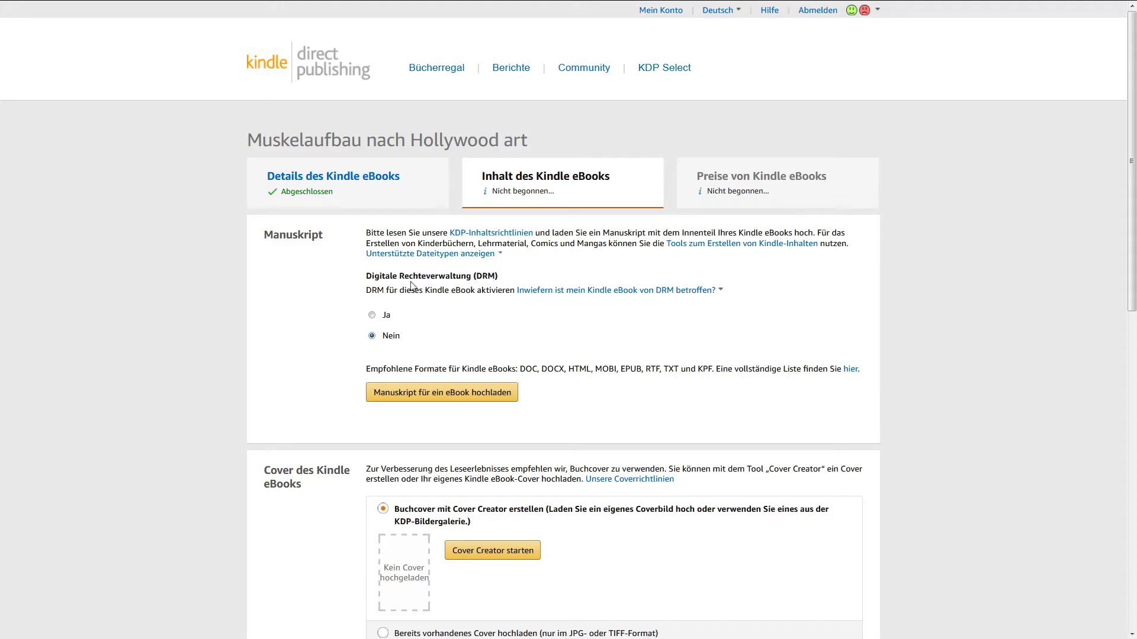
left_click(568, 290)
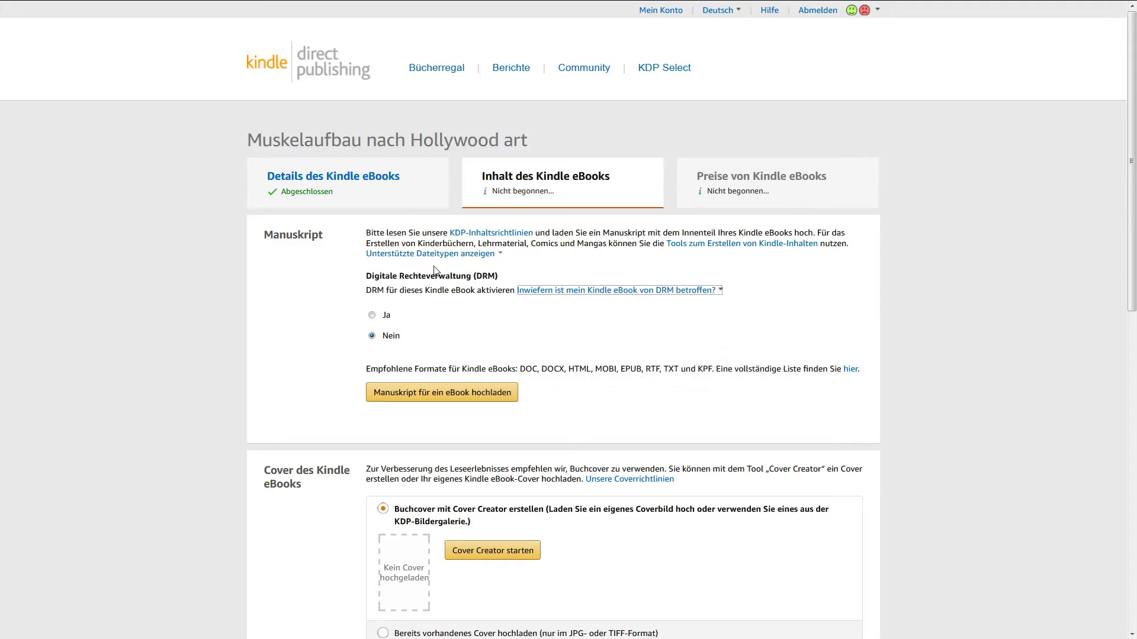